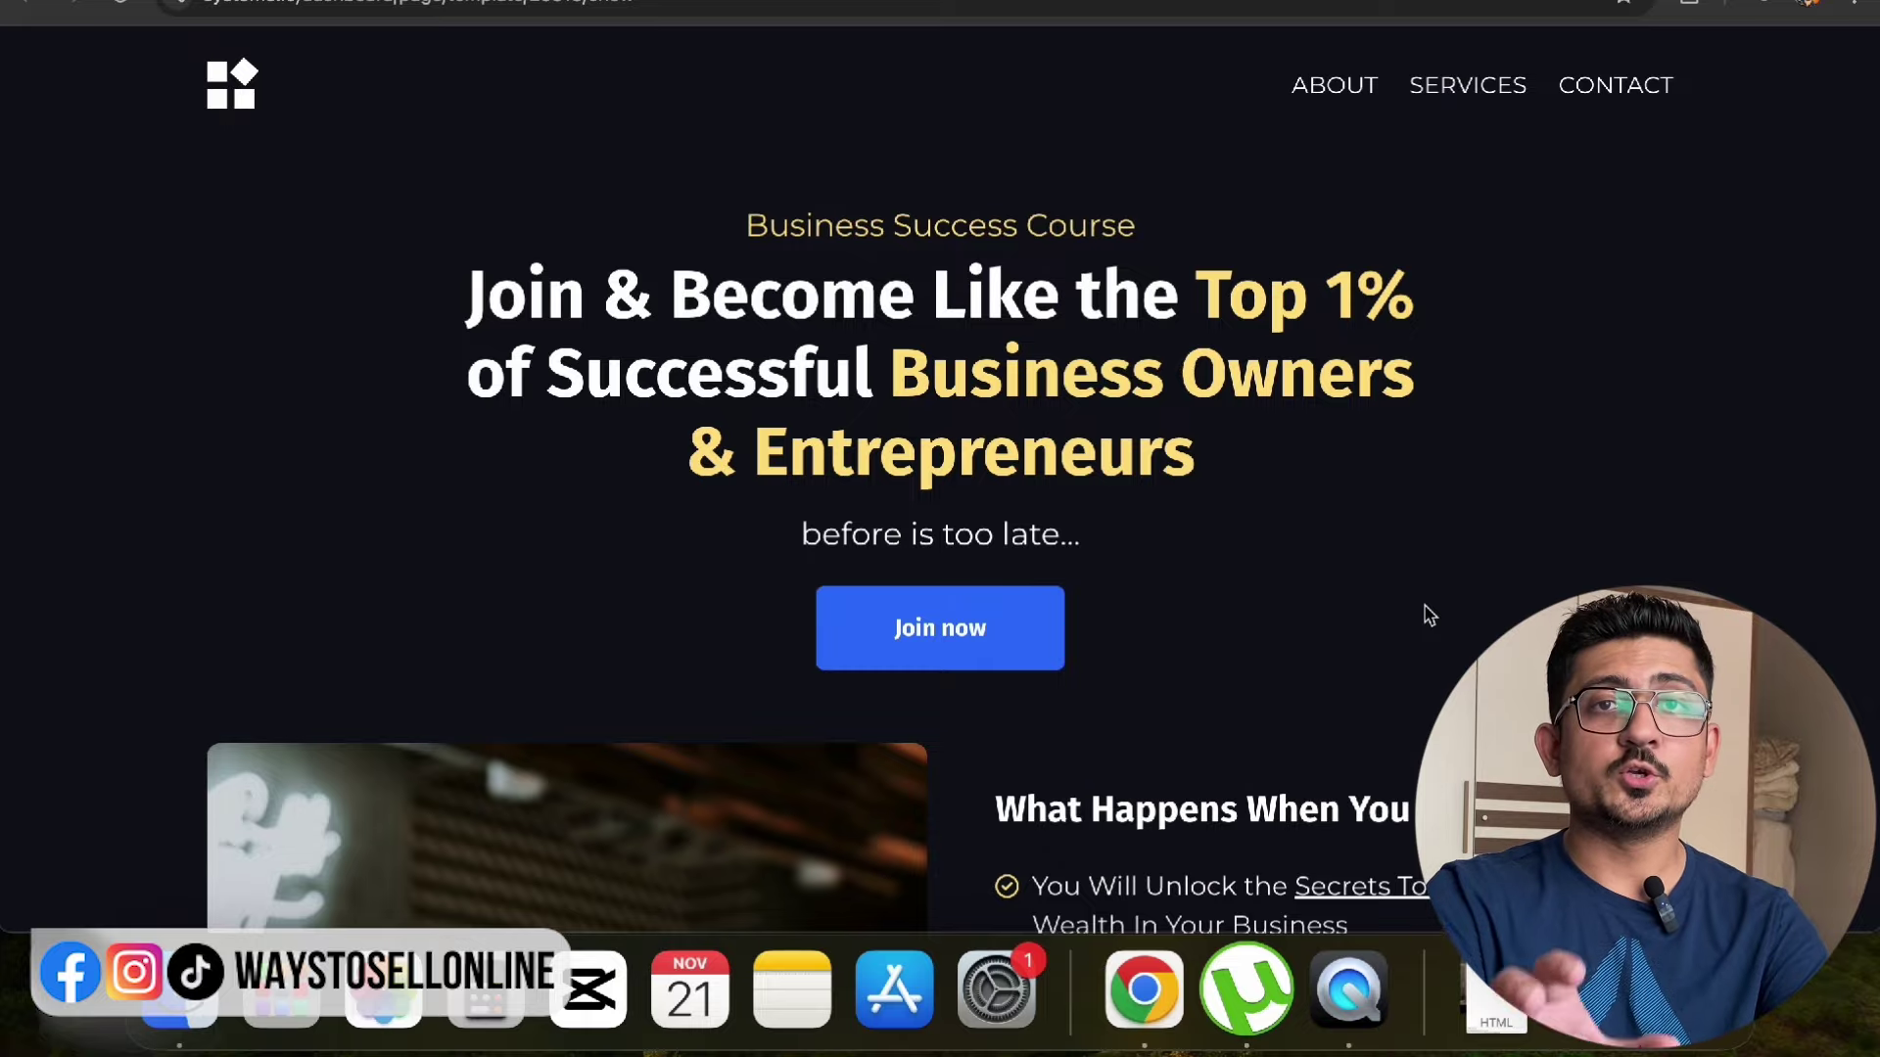
# Step: Examine the Business Success Course landing page's headline, Join now button, benefits list, coach profile and countdown timer
pyautogui.scroll(-20, 1430, 615)
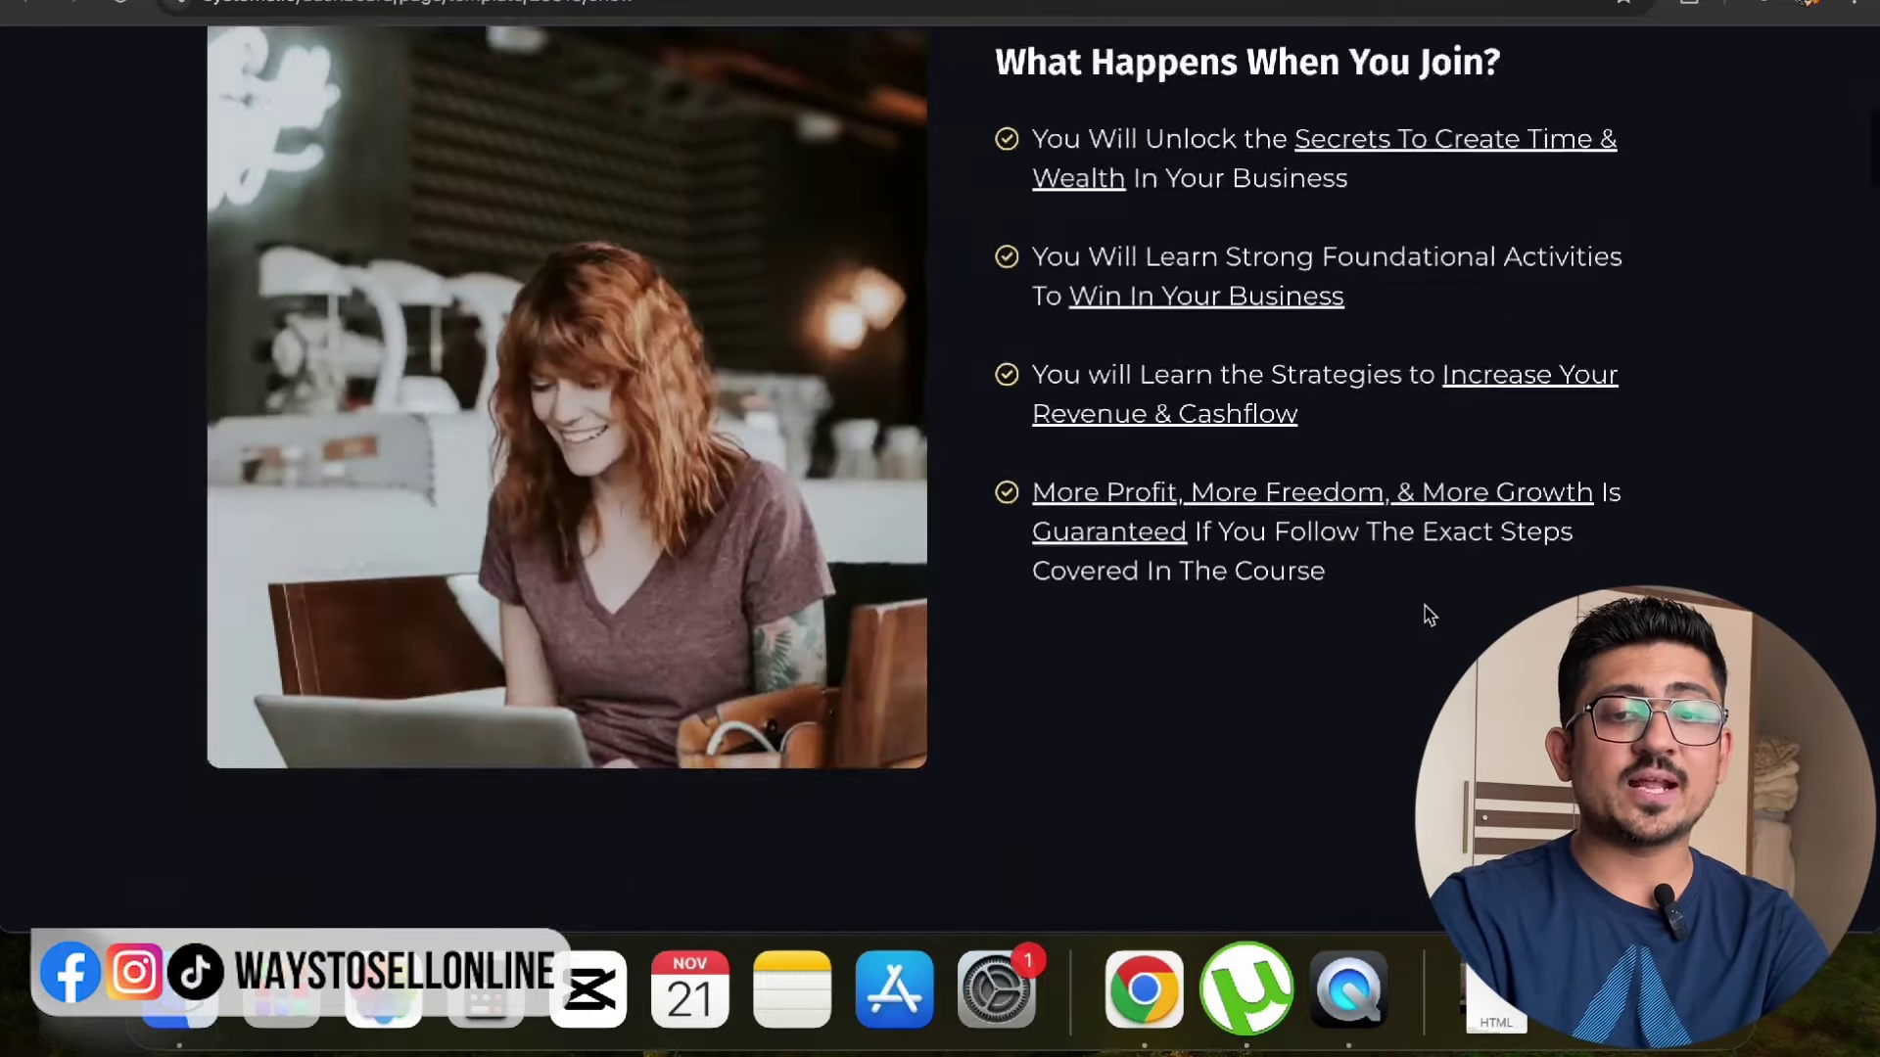
pyautogui.scroll(20, 1426, 615)
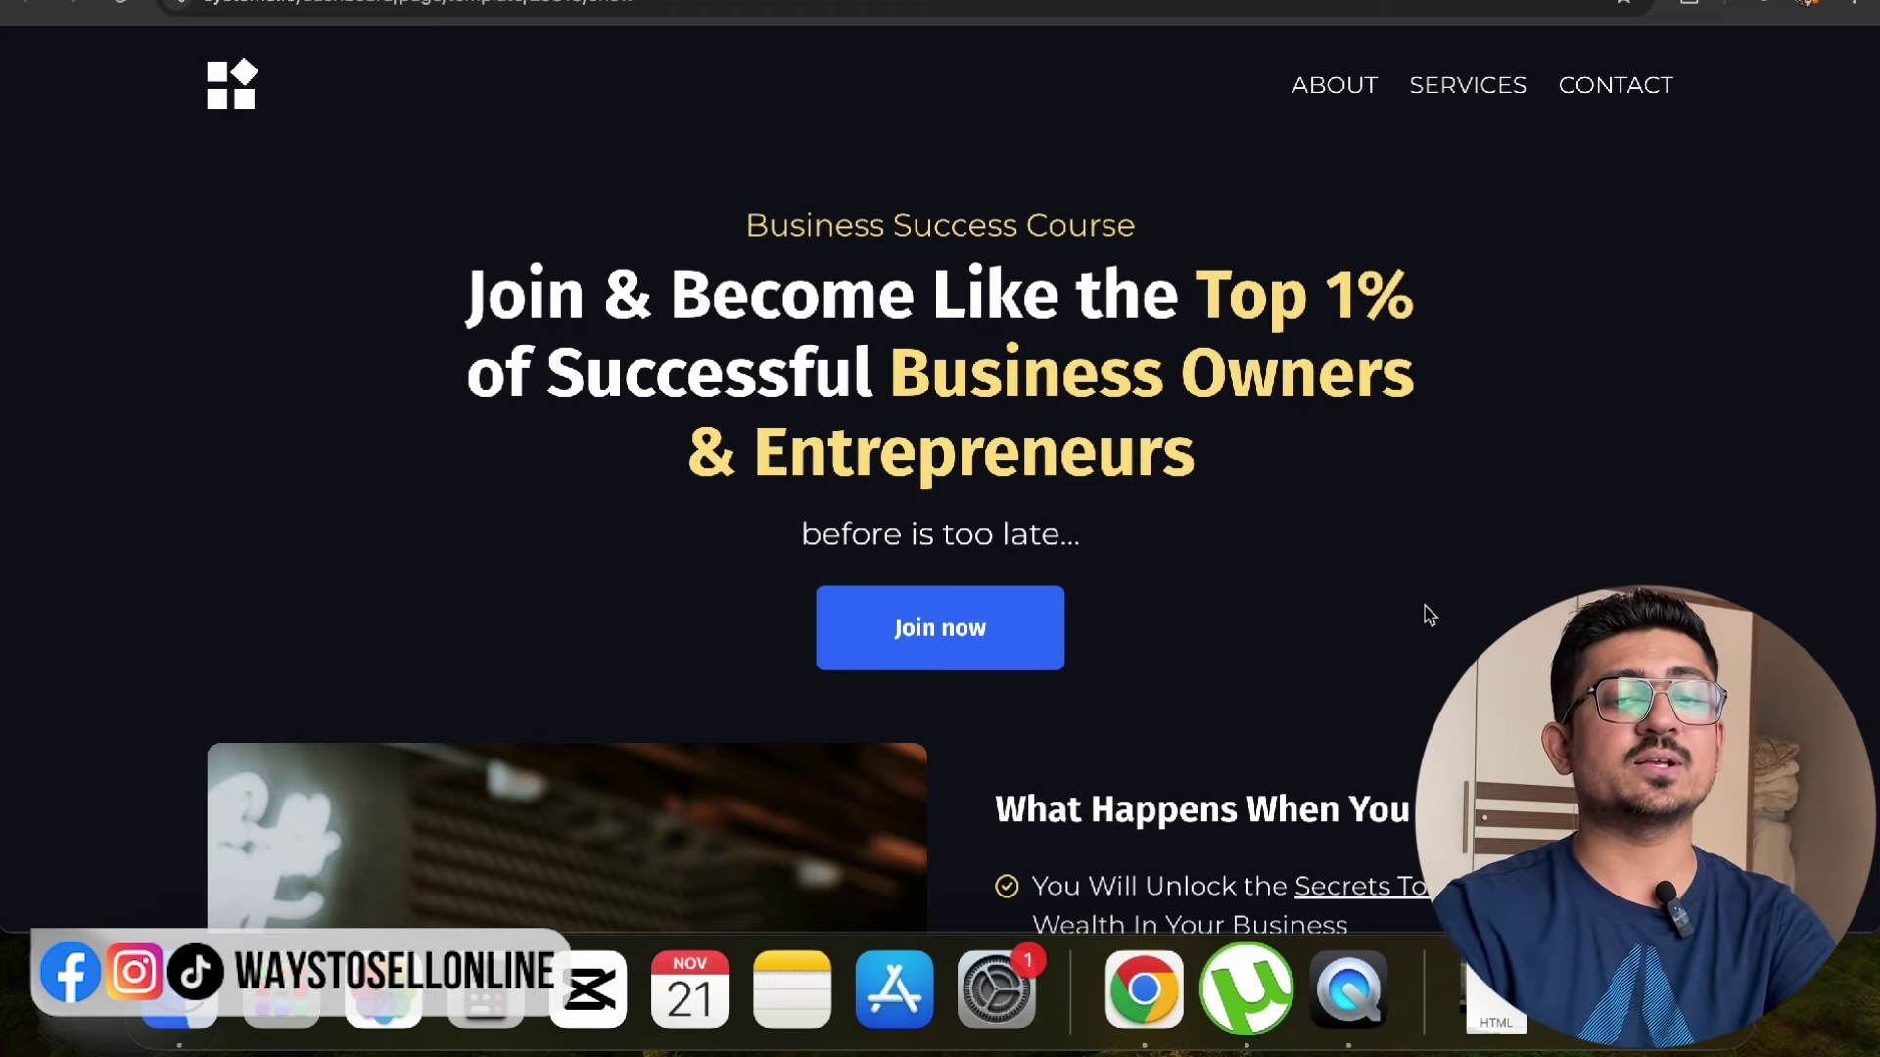
pyautogui.scroll(-2, 1430, 615)
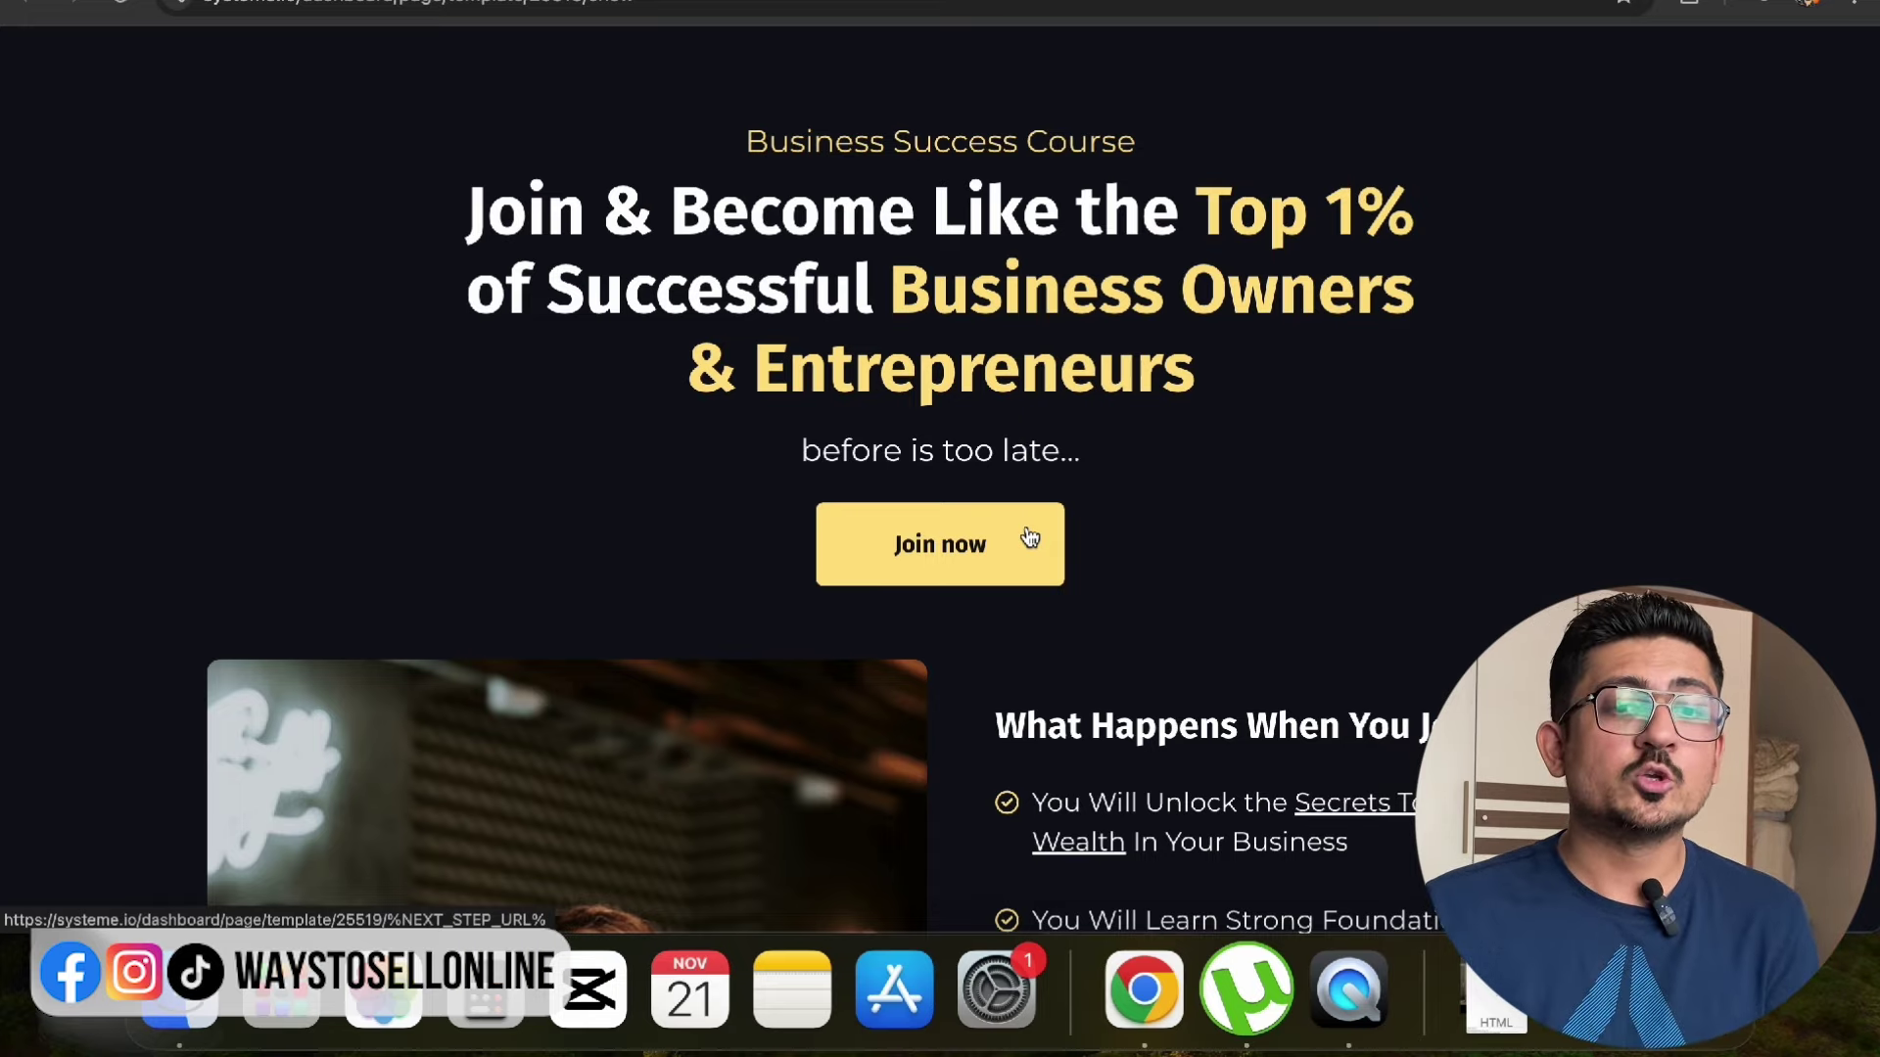
pyautogui.scroll(-5, 1247, 520)
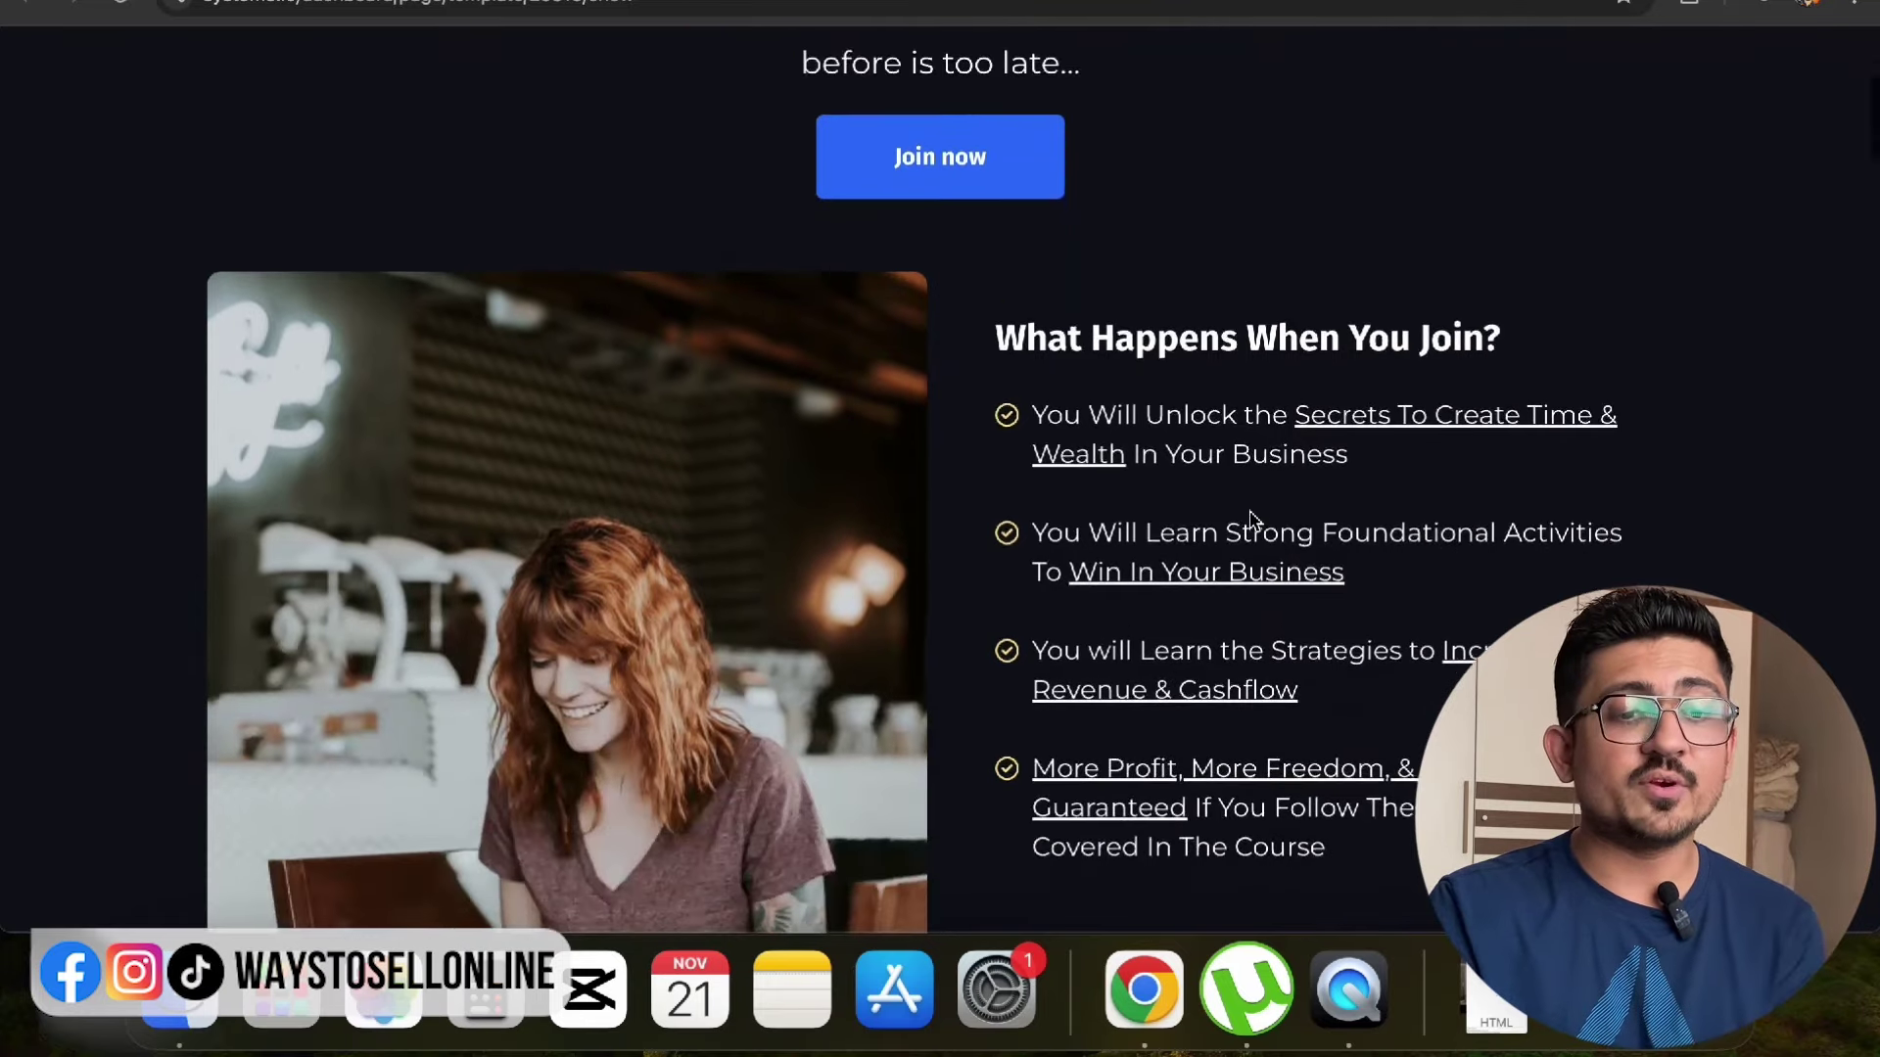
pyautogui.scroll(-2, 1250, 511)
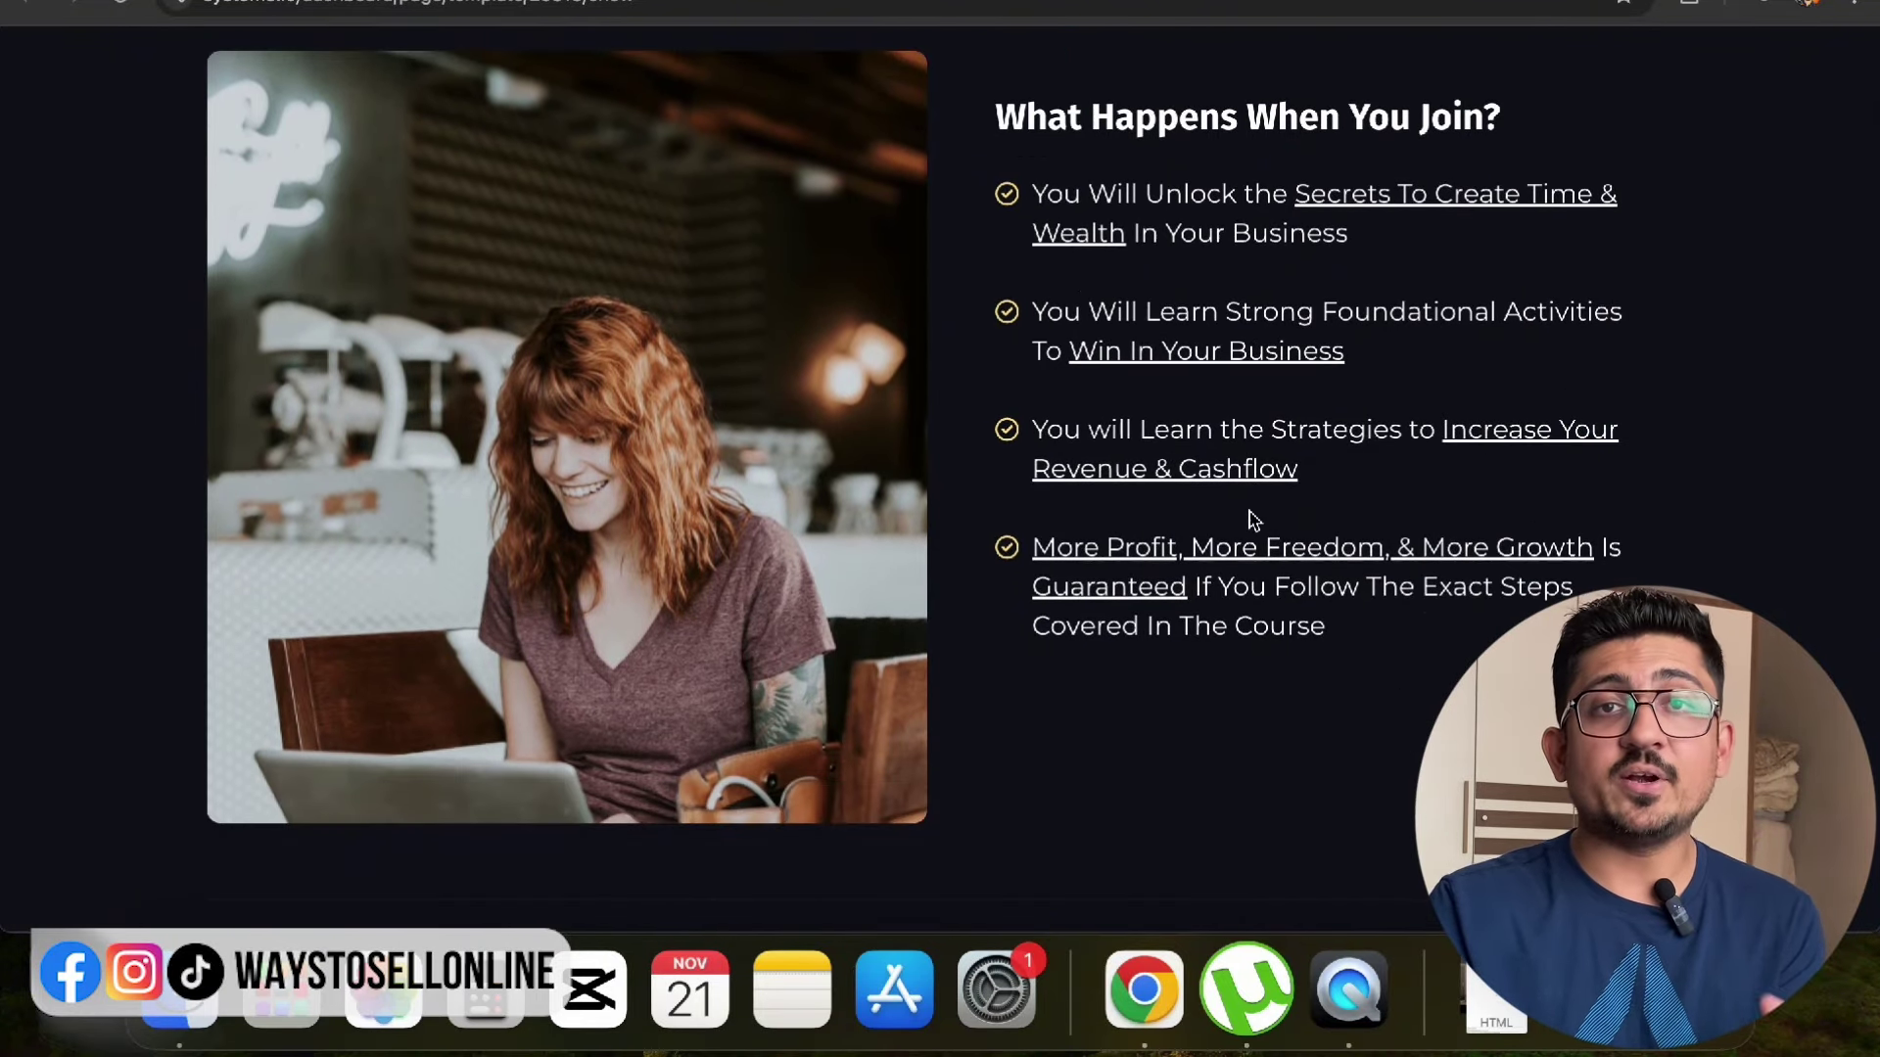
pyautogui.scroll(-7, 1250, 520)
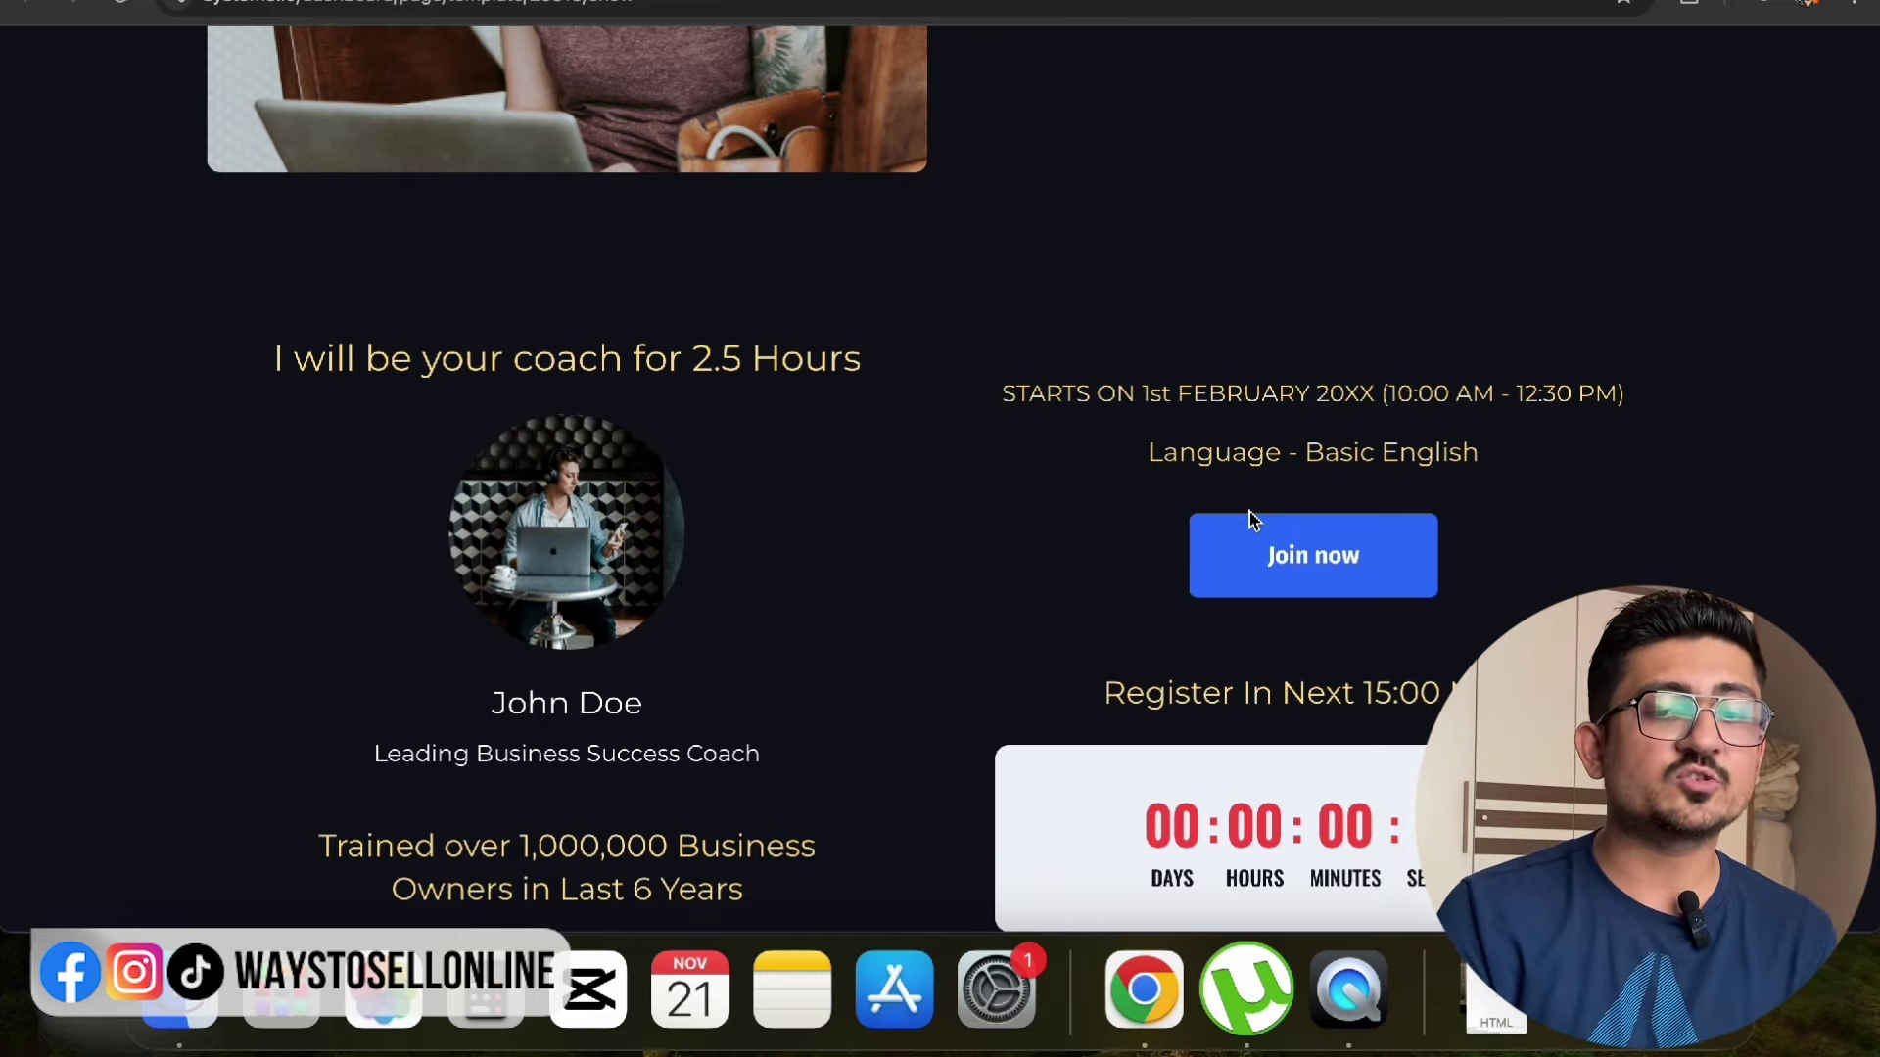
pyautogui.scroll(-5, 1252, 519)
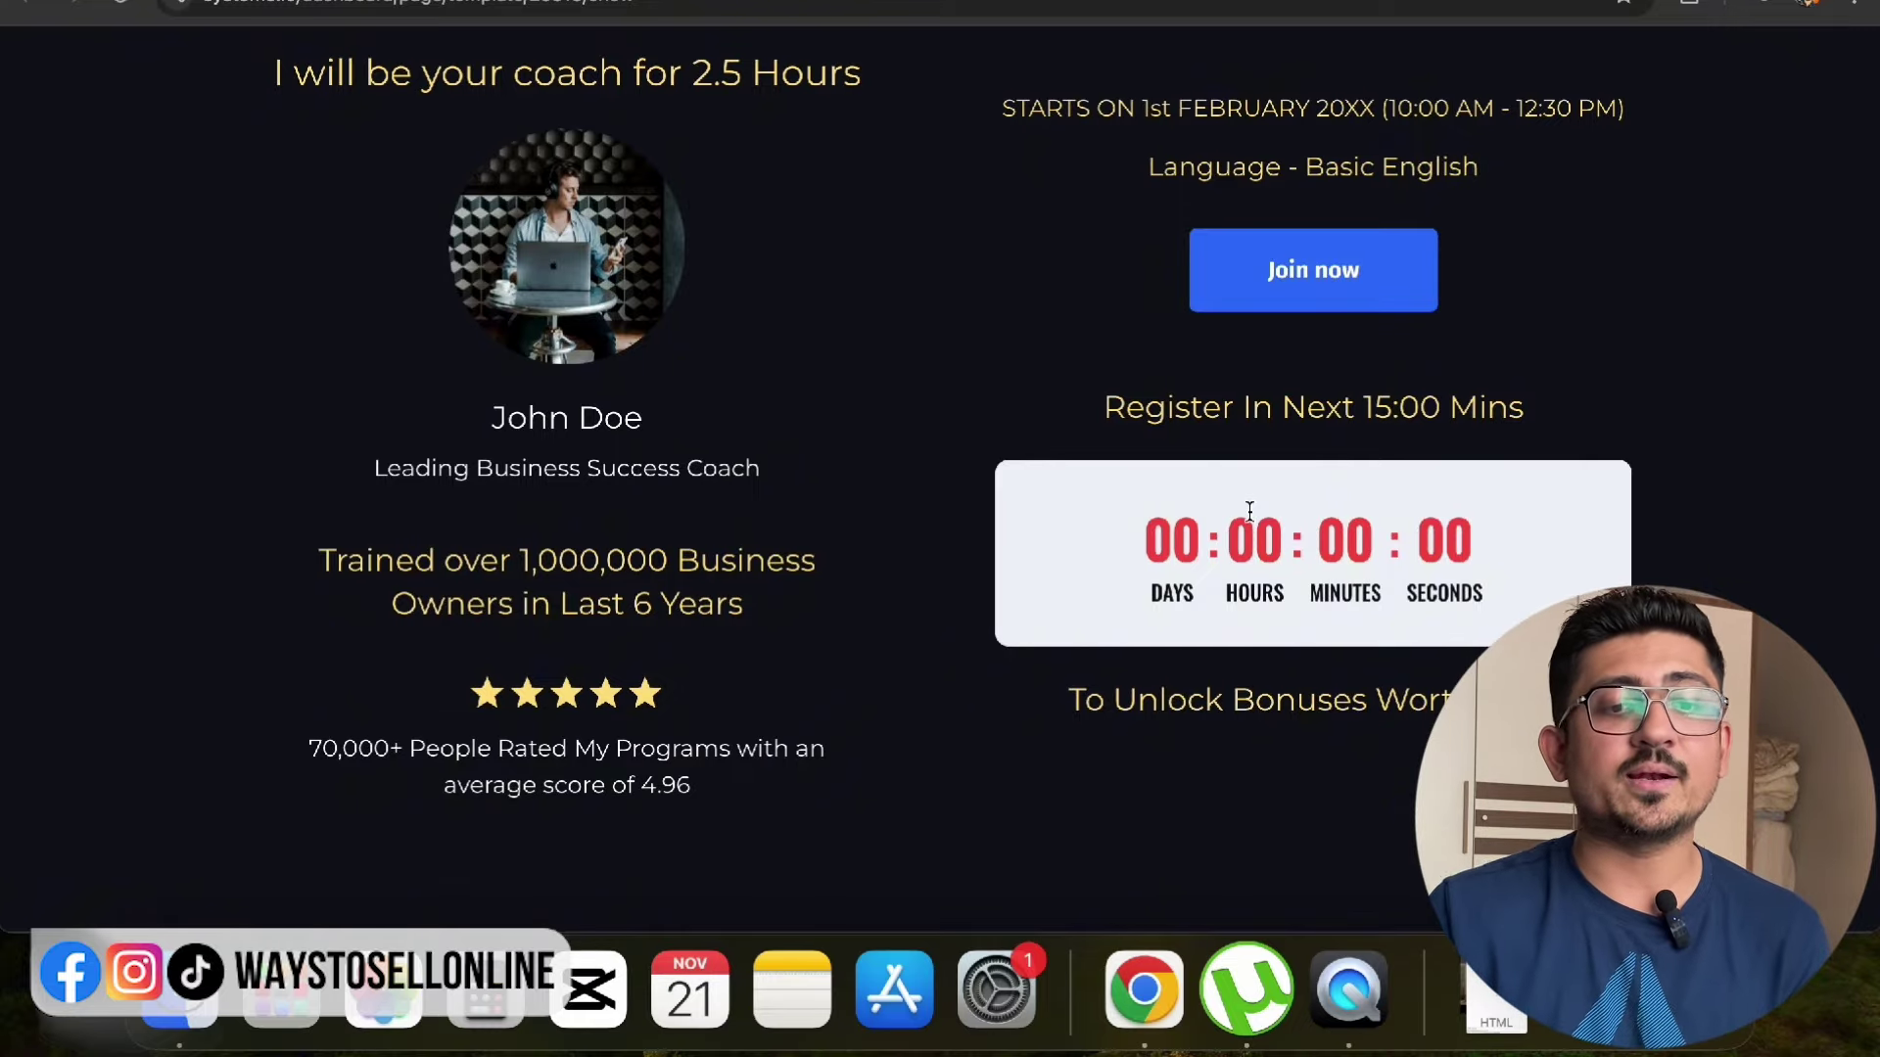
pyautogui.scroll(-20, 1249, 510)
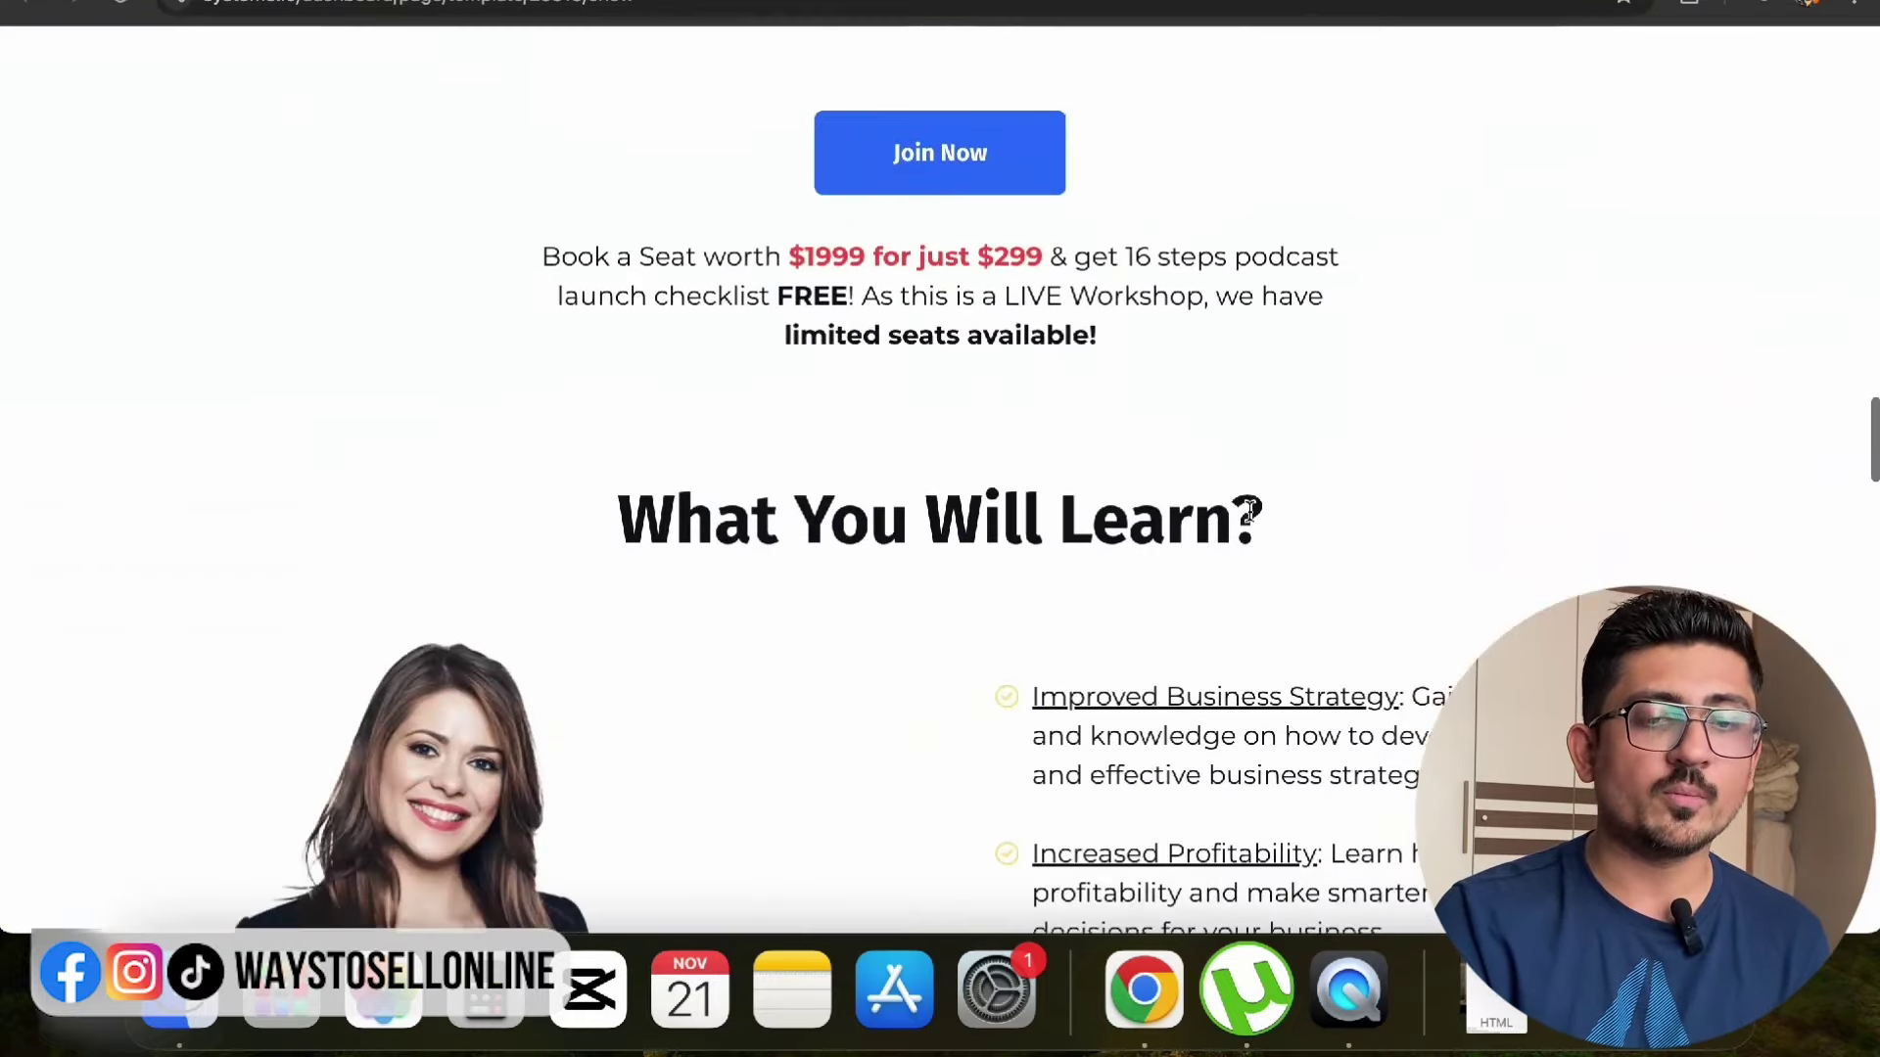
pyautogui.scroll(3, 1251, 515)
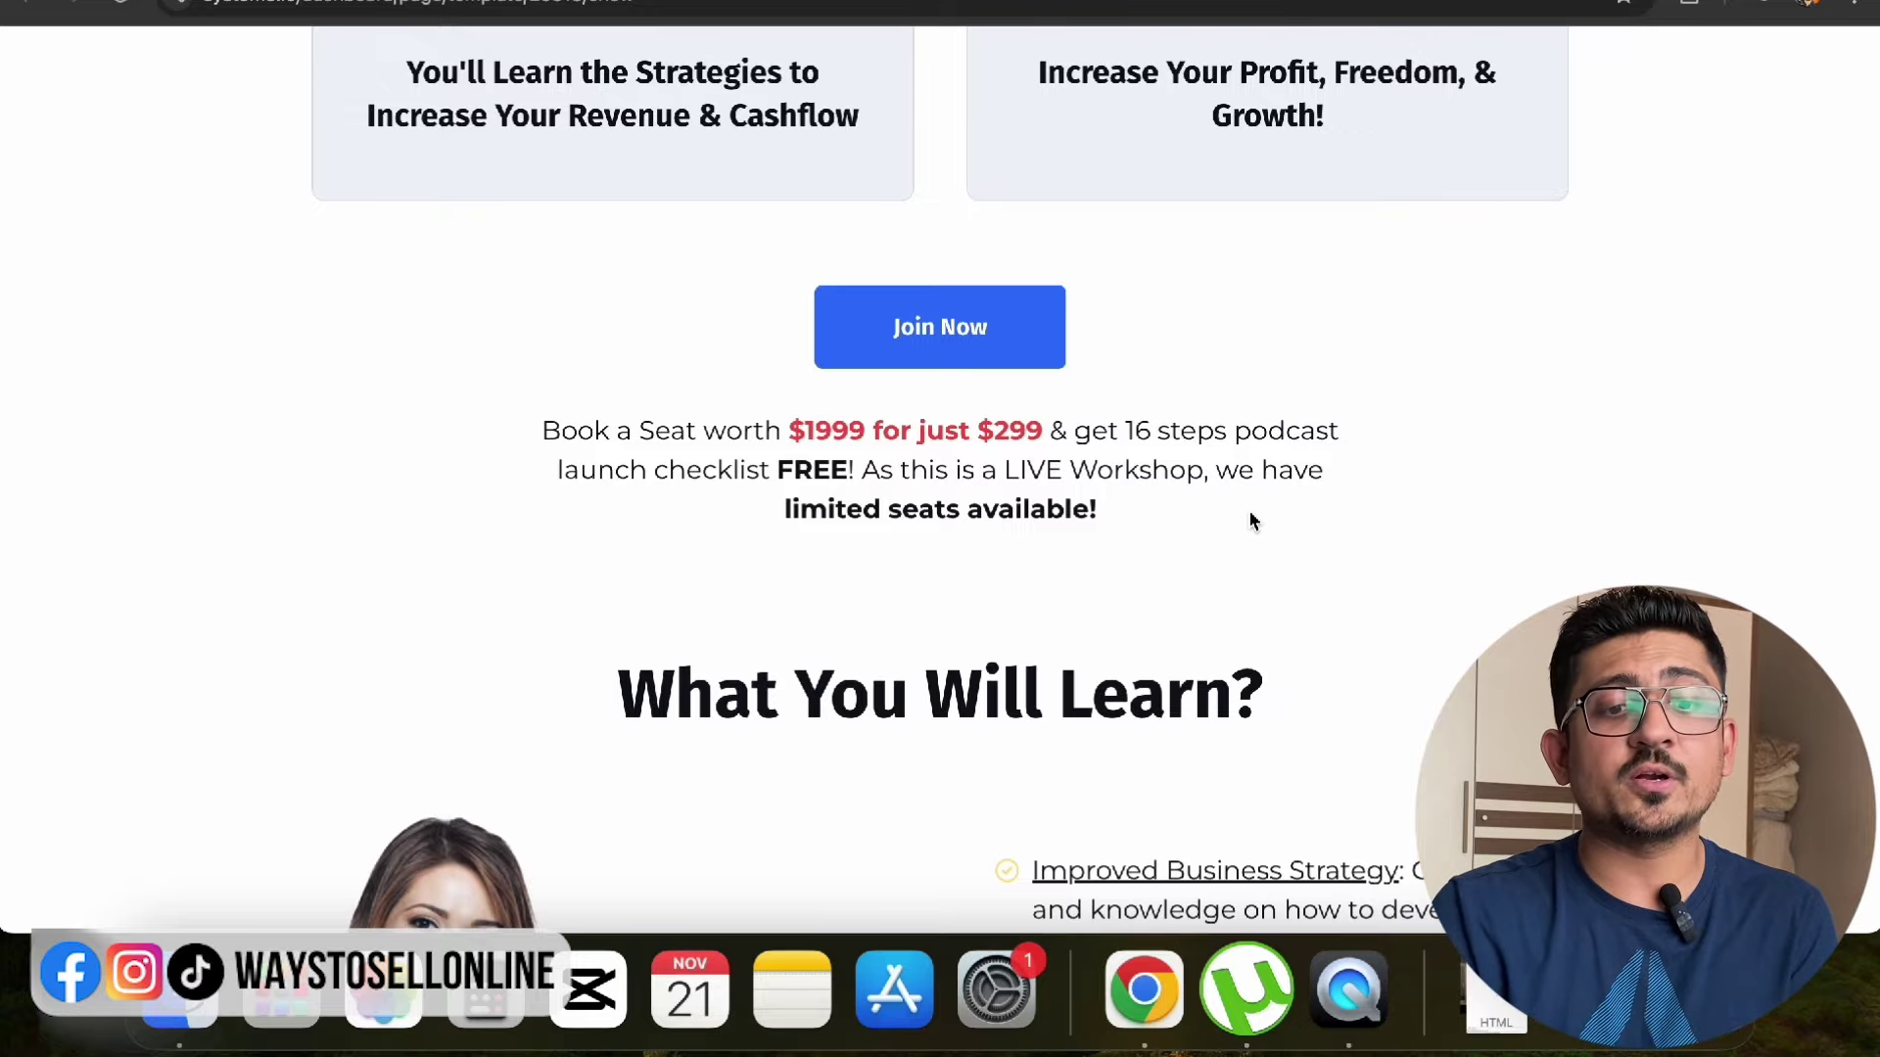
pyautogui.scroll(15, 1083, 362)
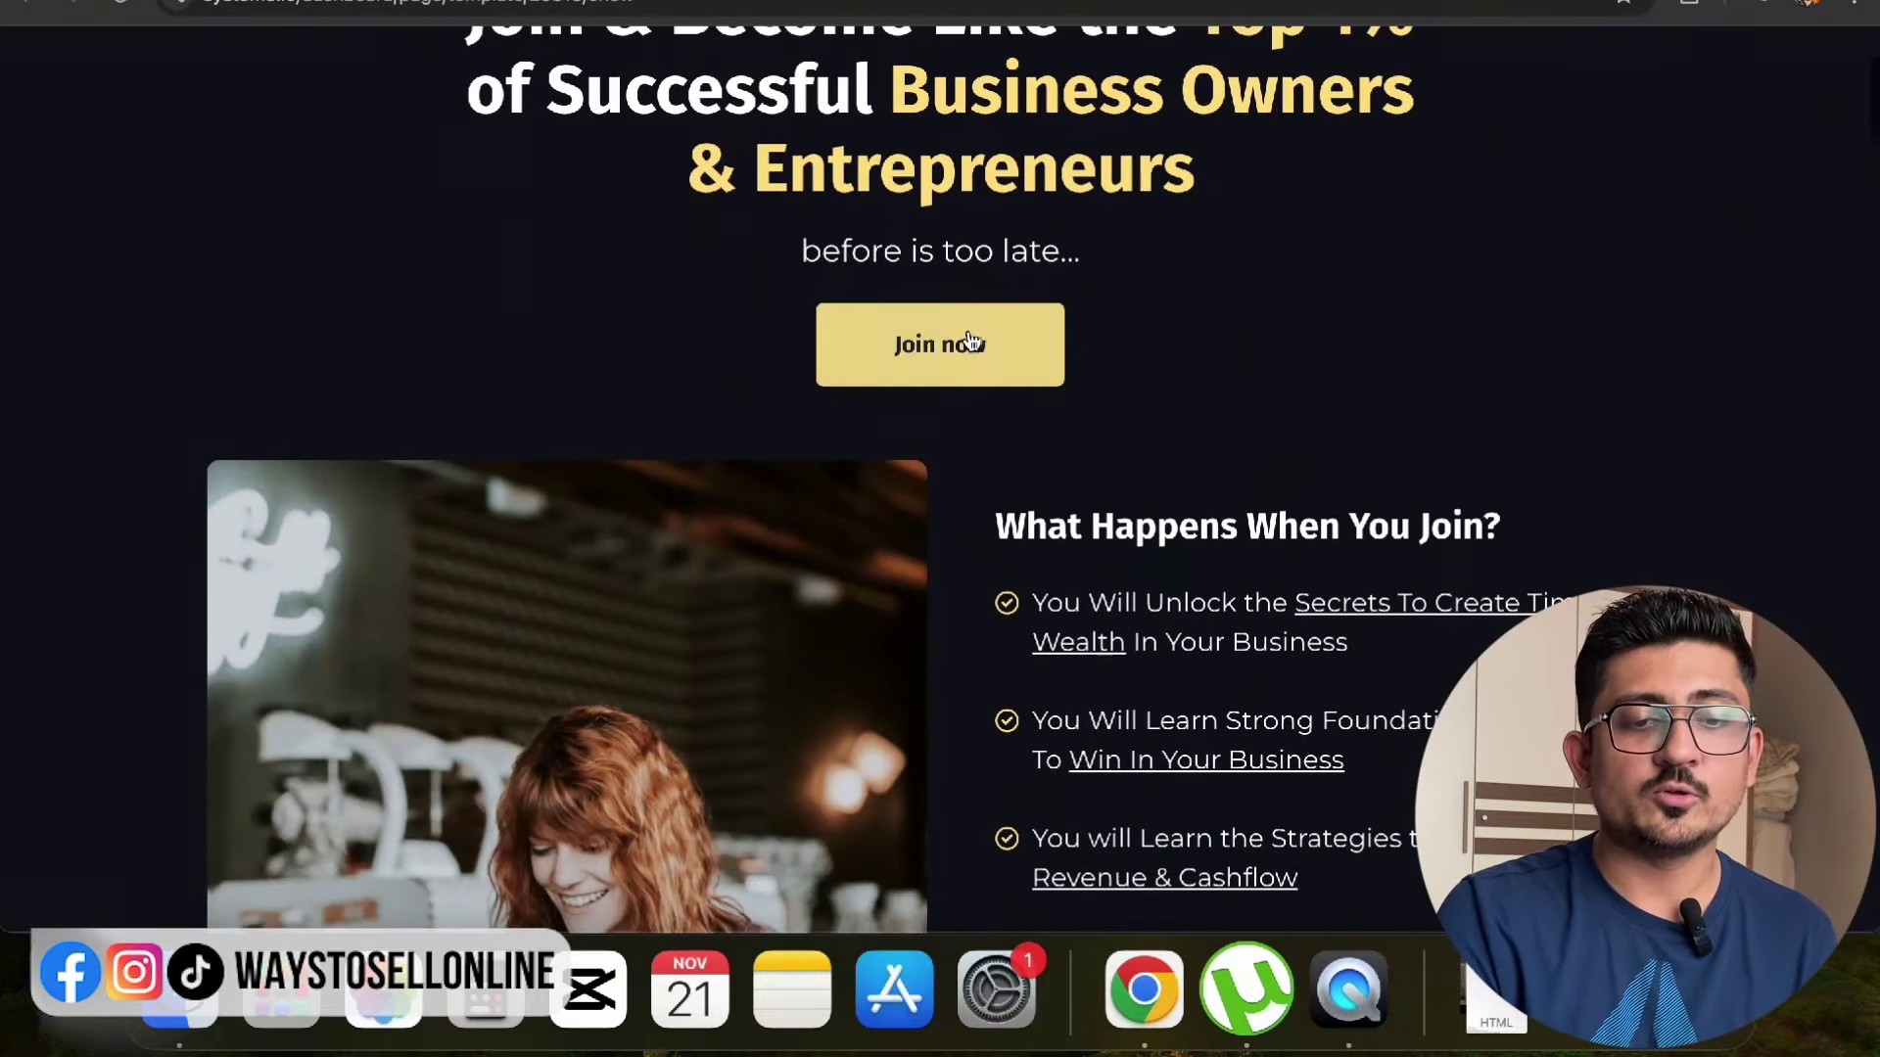
# Step: Review the course page's featured logos, bonus timer, learning points, student testimonials, FAQ and closing offer
pyautogui.scroll(-15, 972, 338)
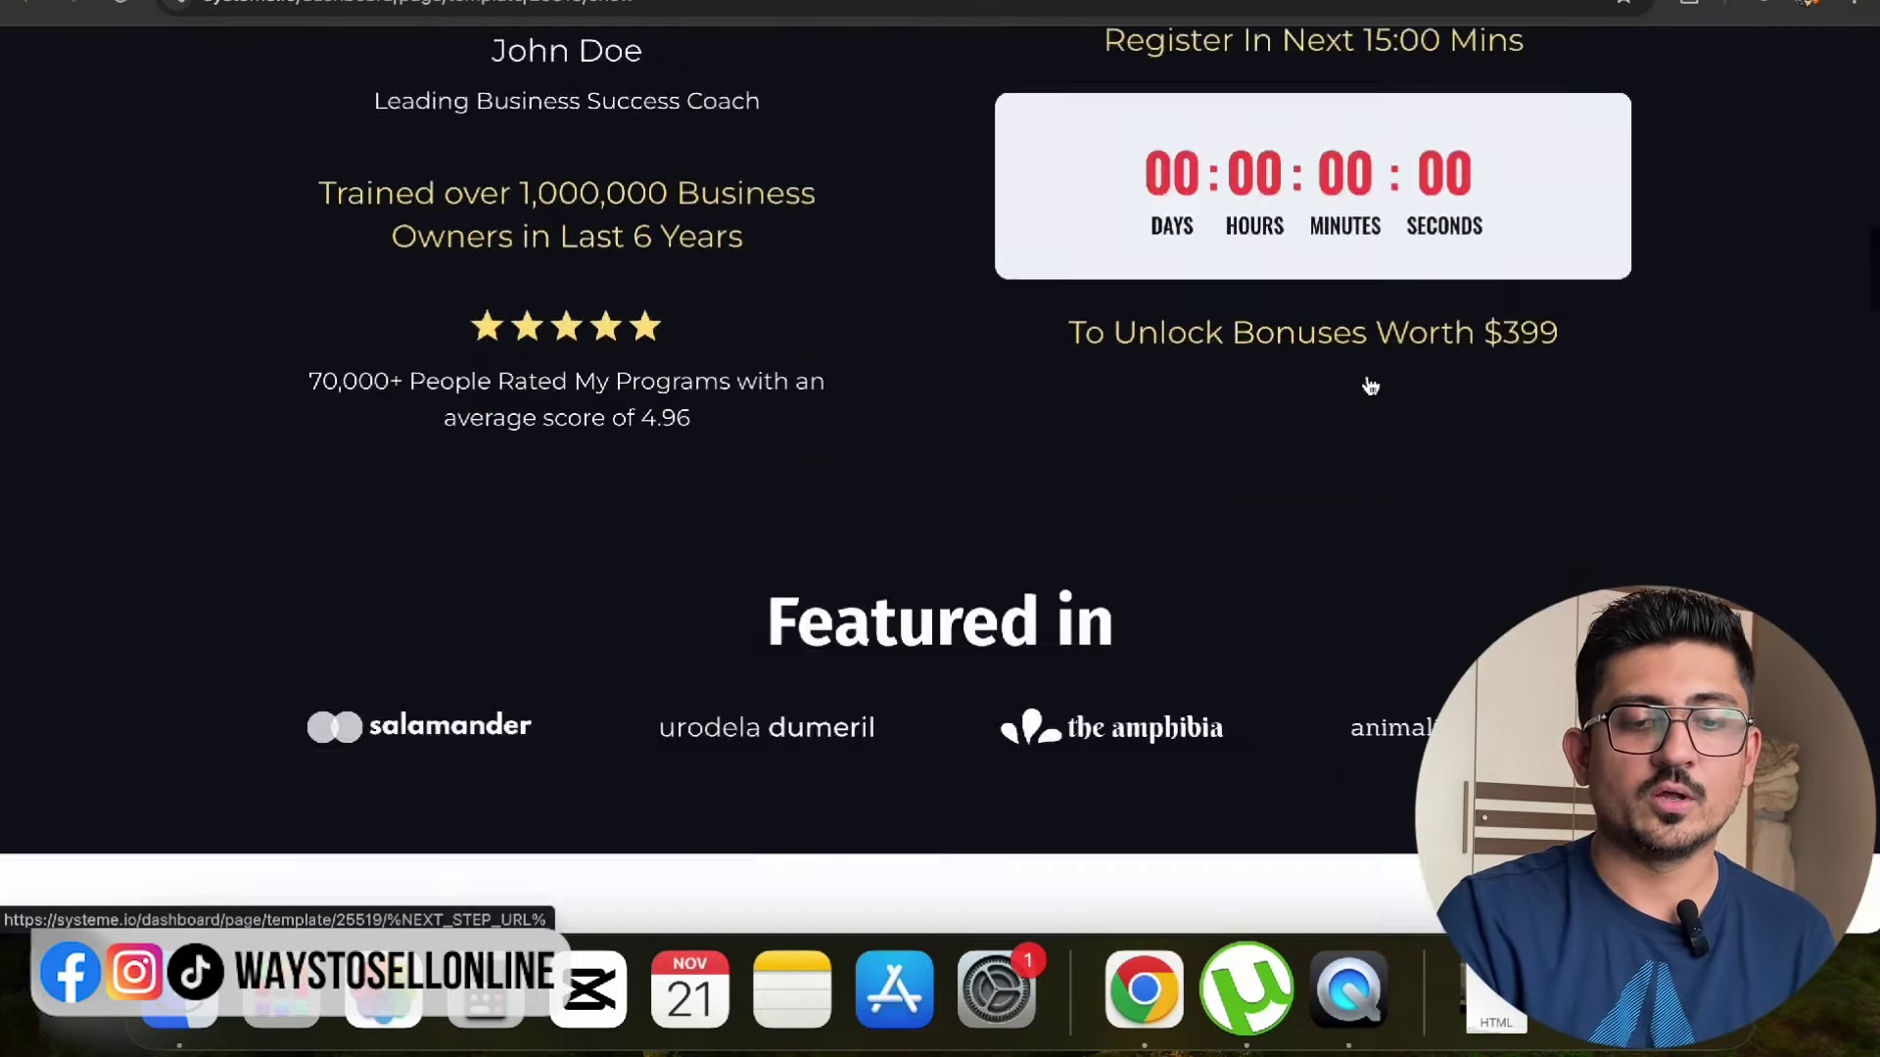
pyautogui.scroll(-10, 1370, 386)
pyautogui.scroll(-10, 1015, 450)
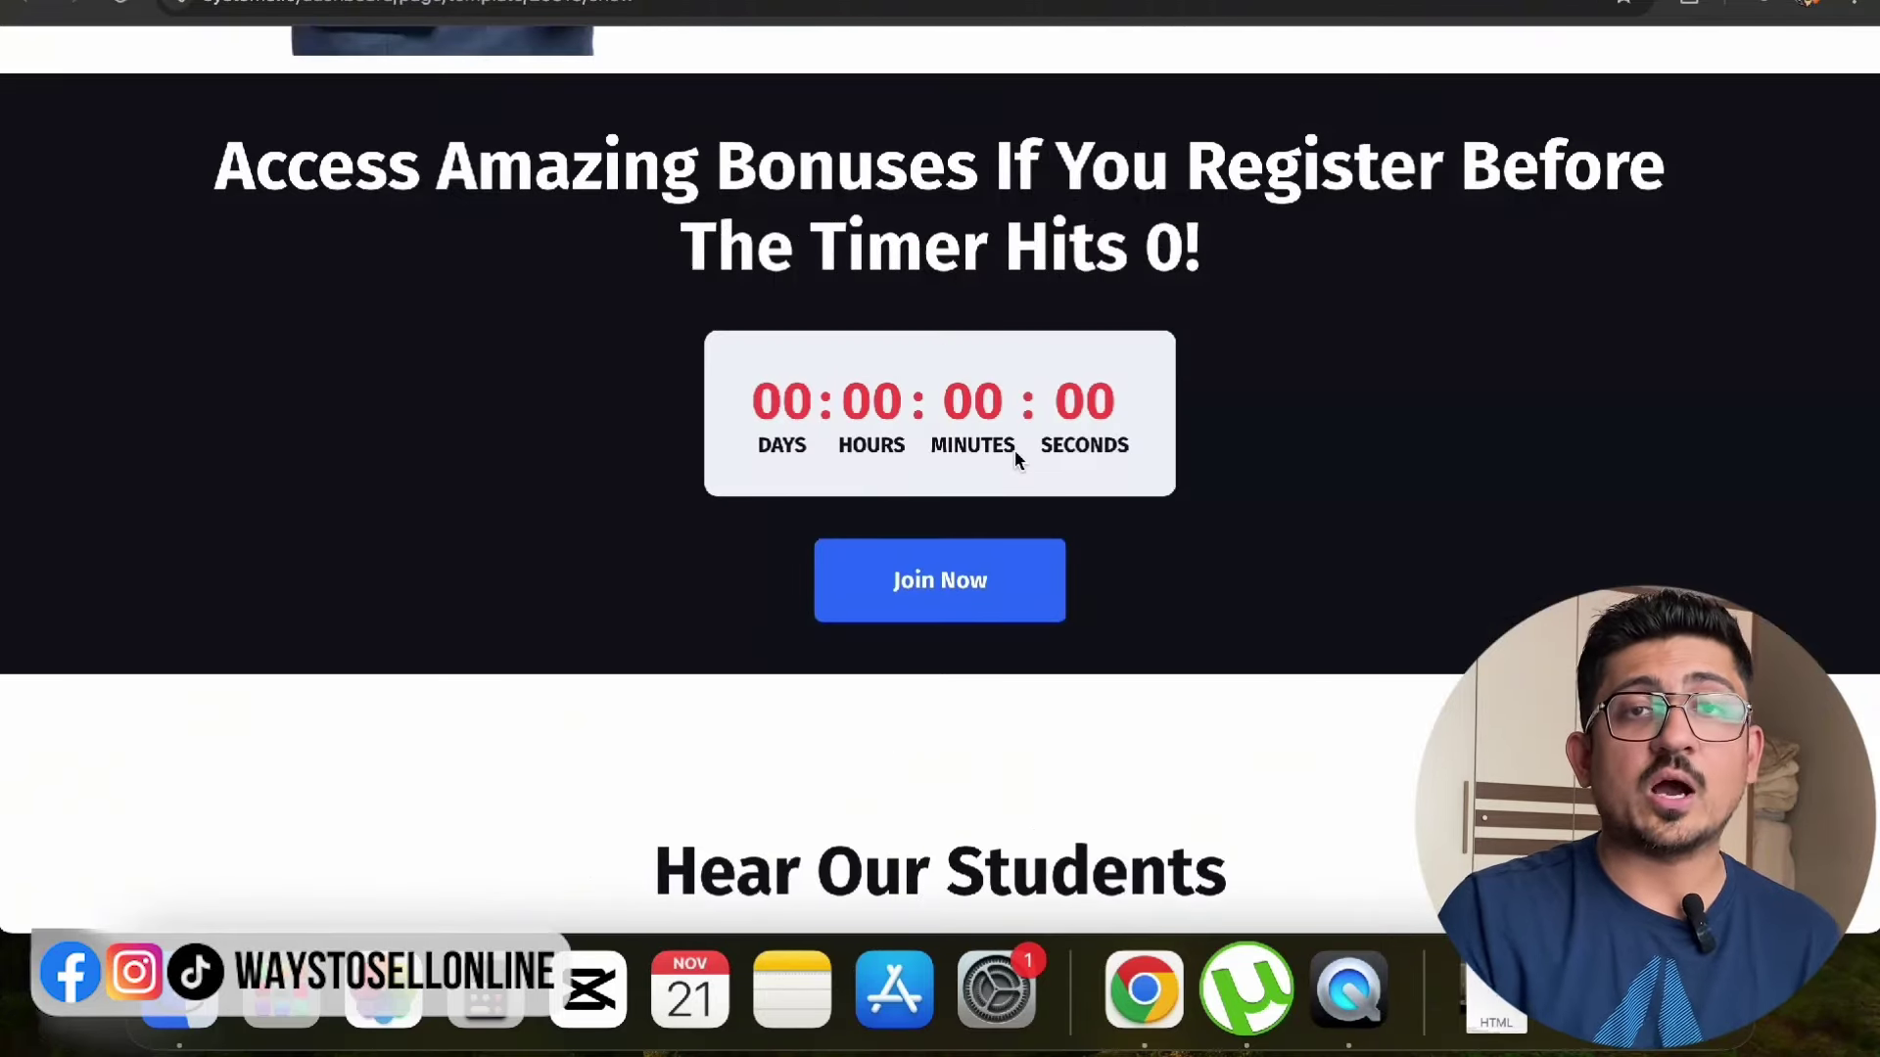
pyautogui.scroll(10, 1016, 460)
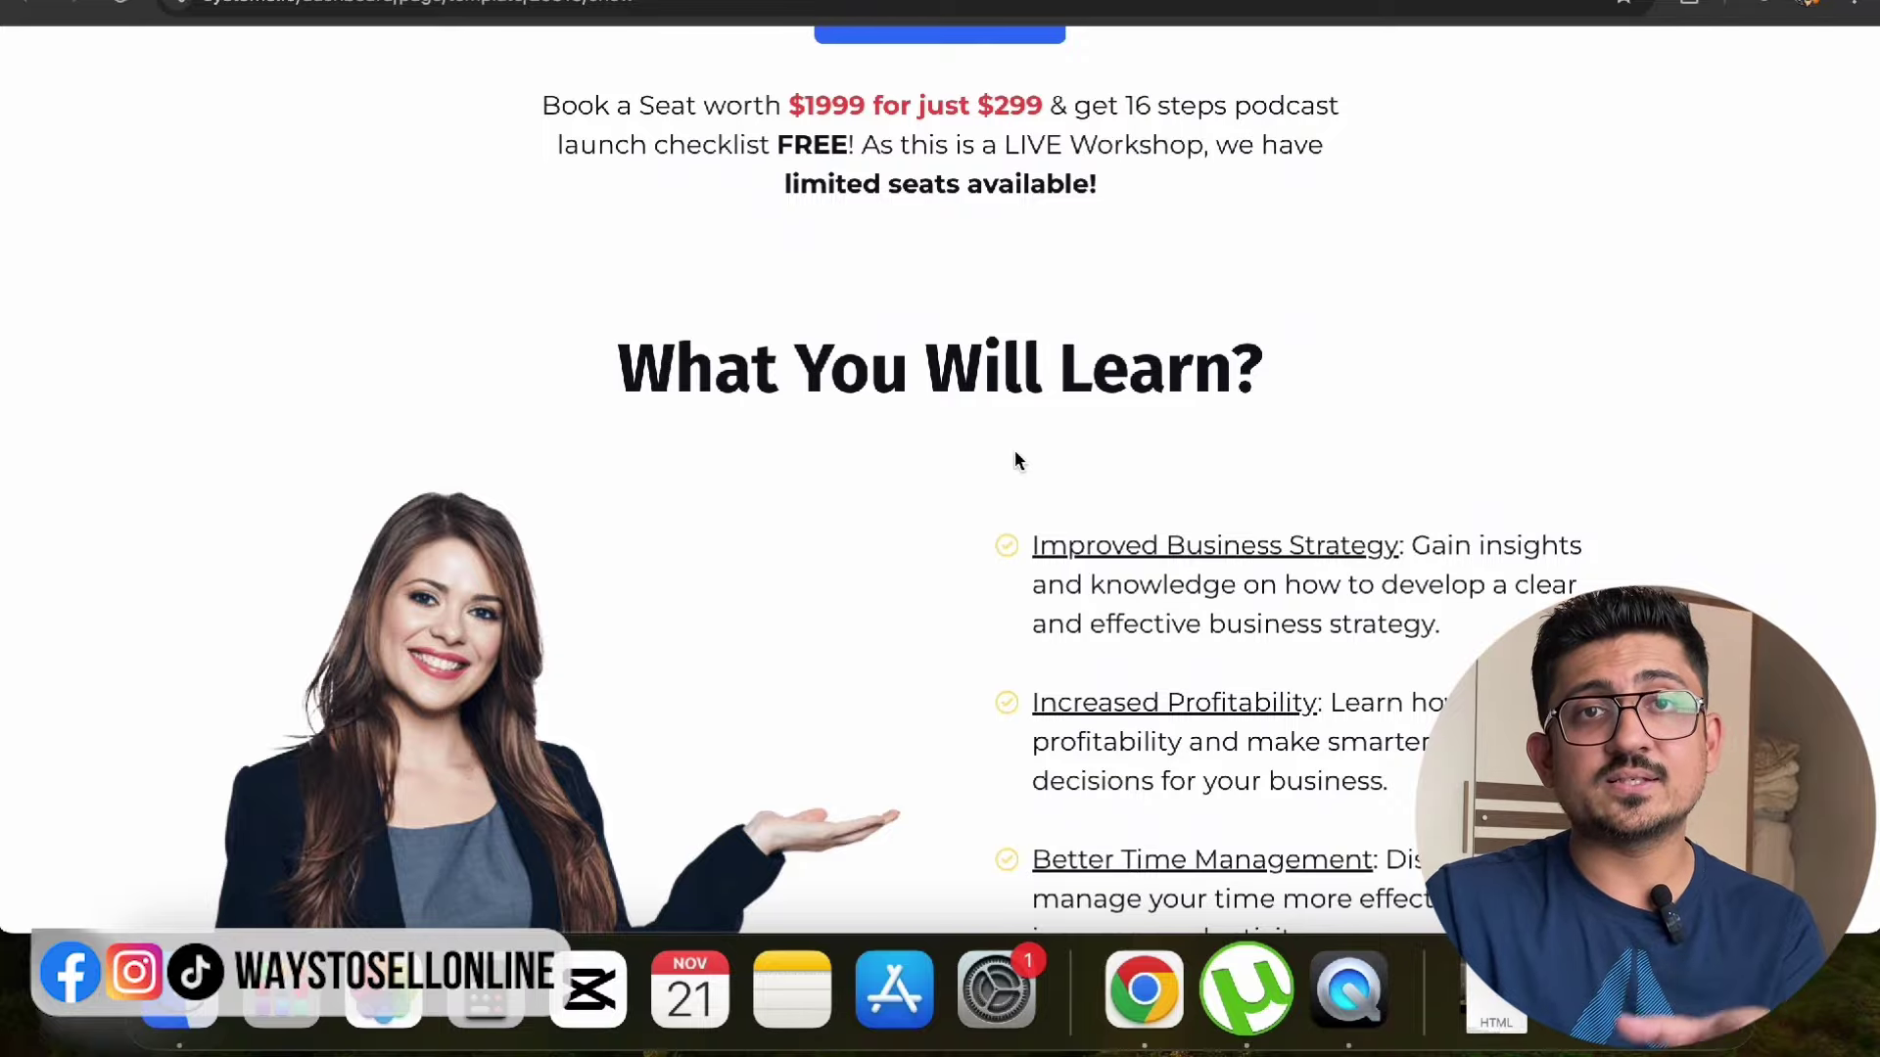
pyautogui.scroll(-1, 1015, 456)
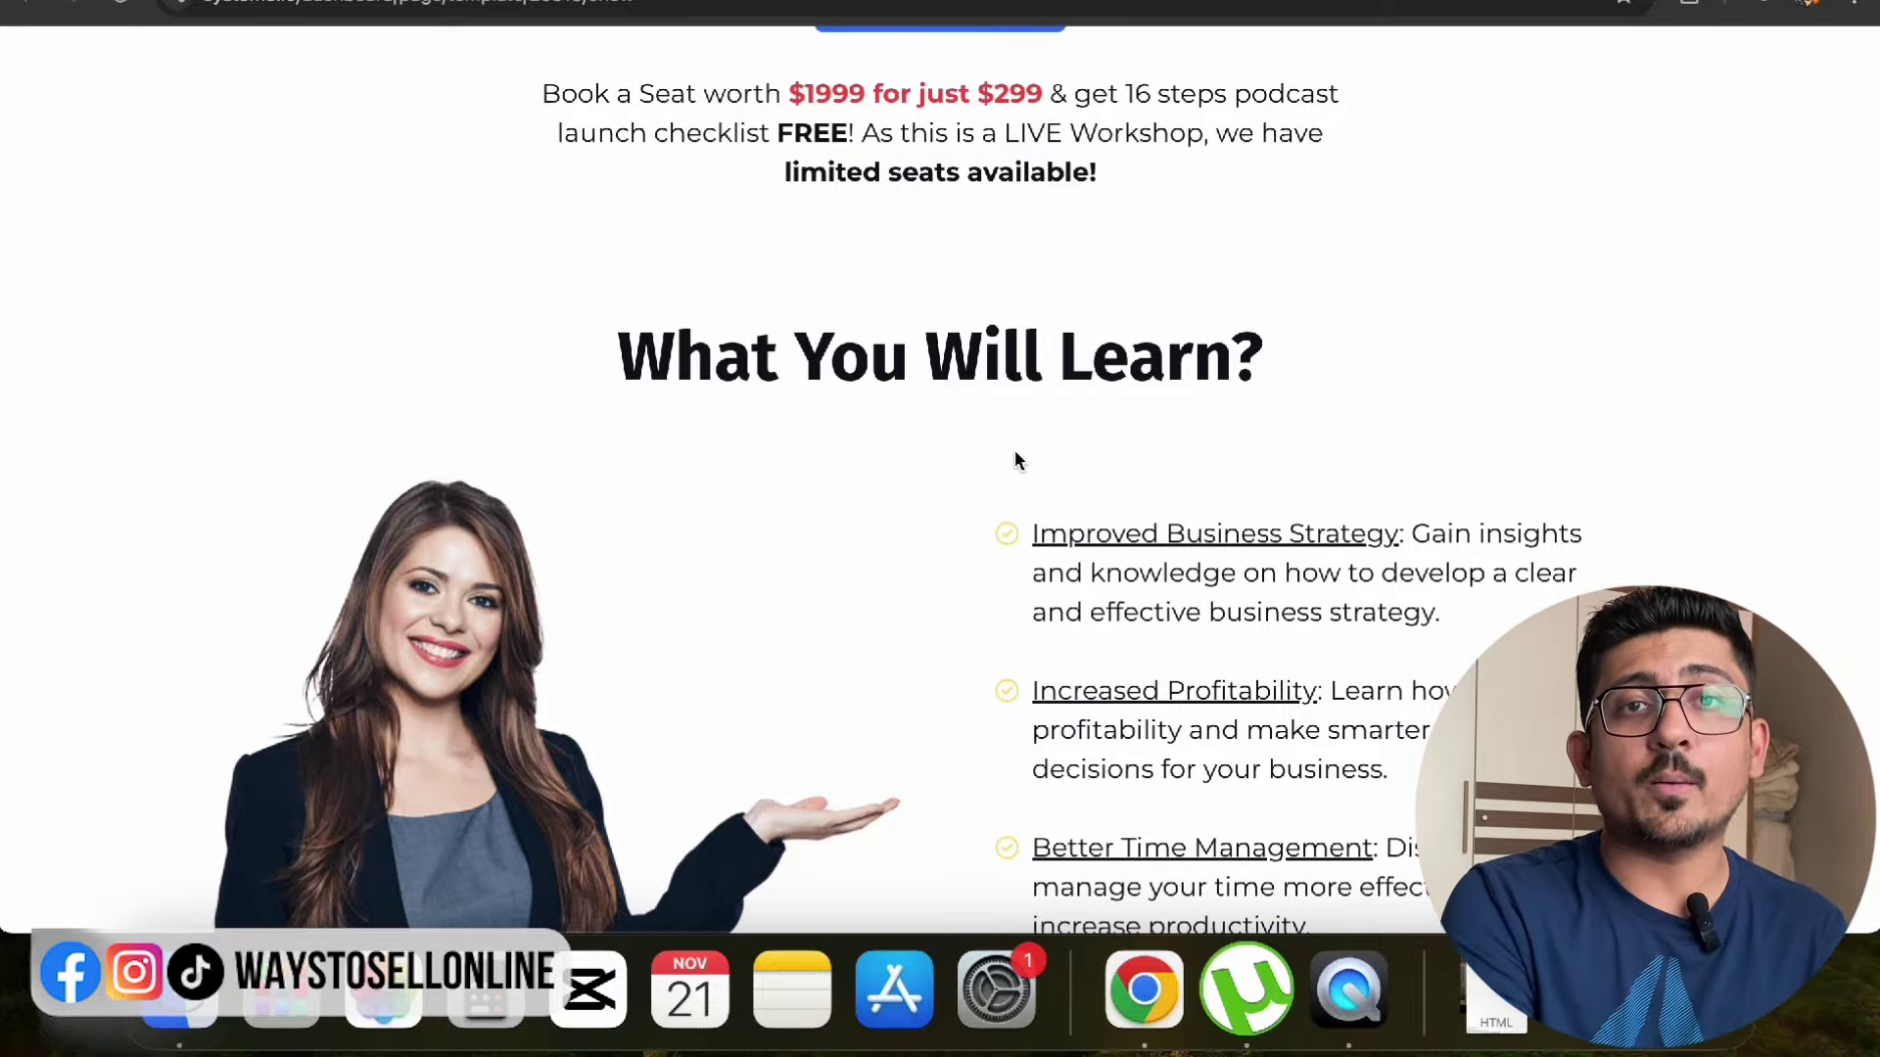
pyautogui.scroll(-15, 1016, 460)
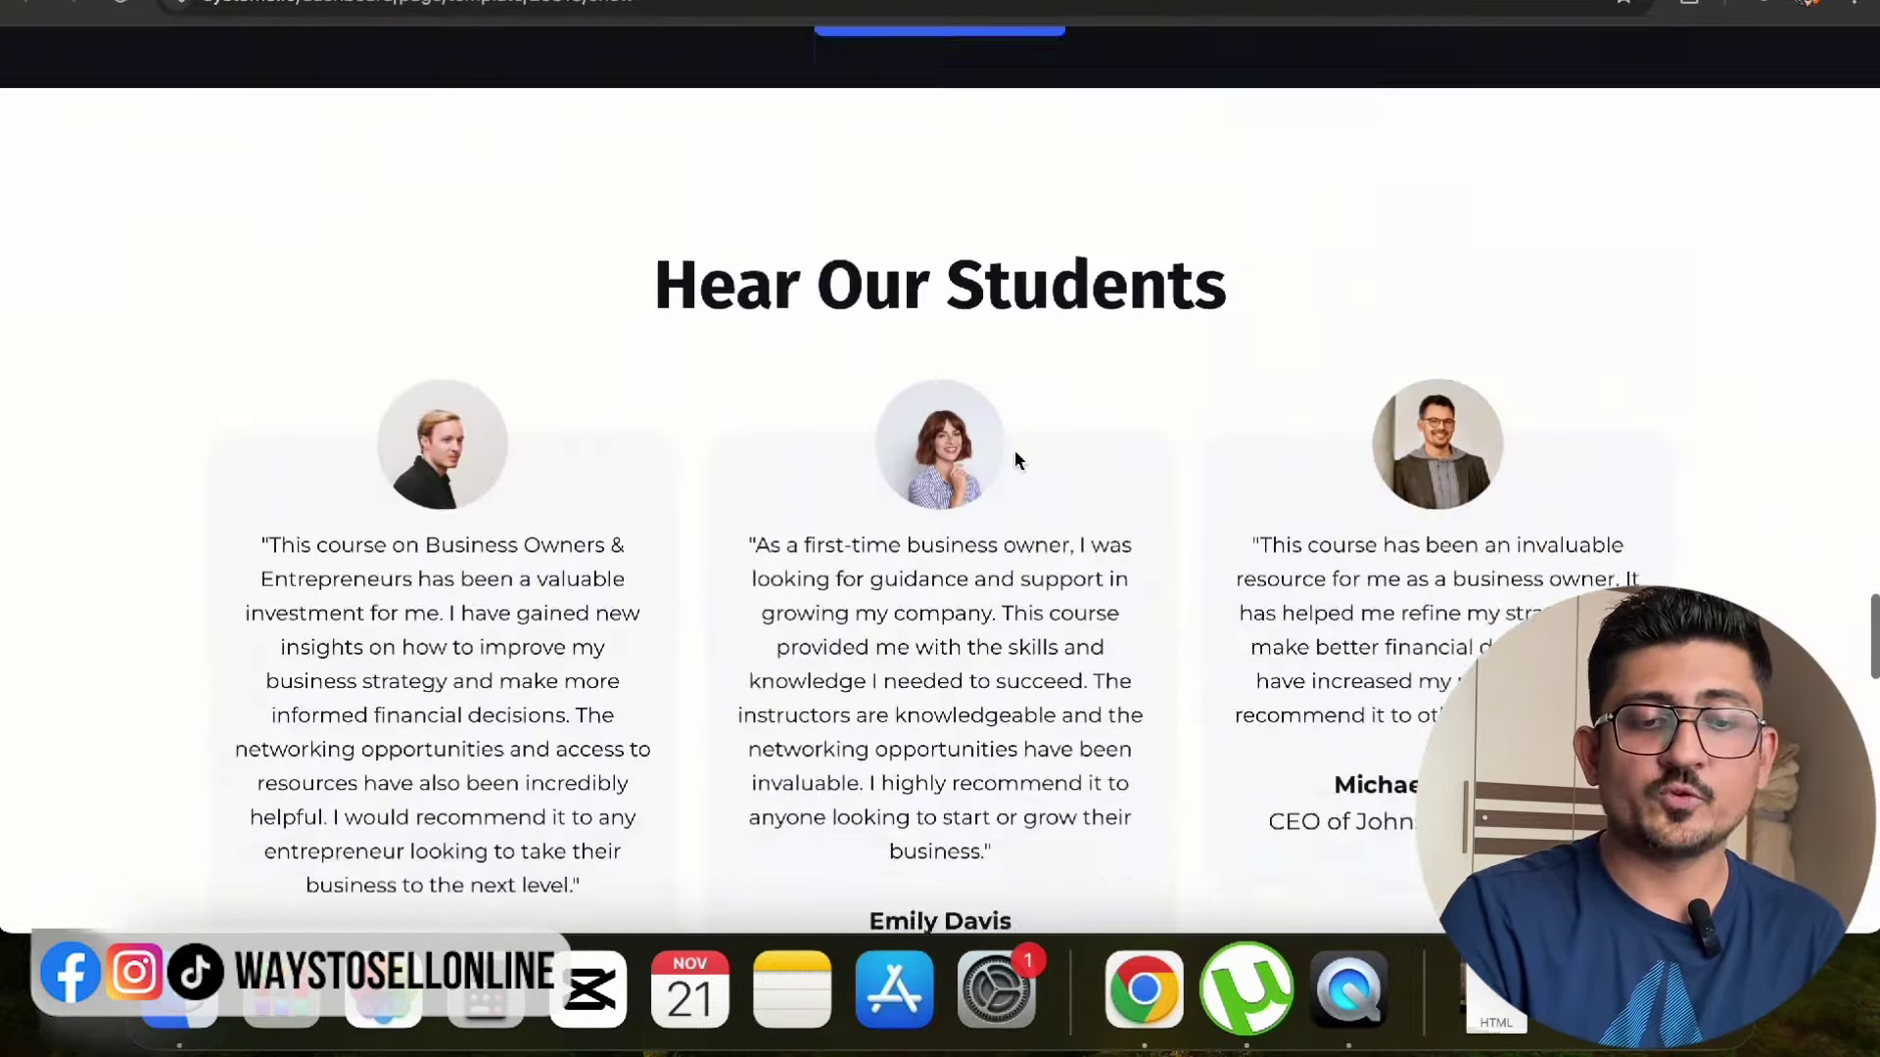
pyautogui.scroll(-10, 1014, 456)
pyautogui.scroll(8, 1015, 456)
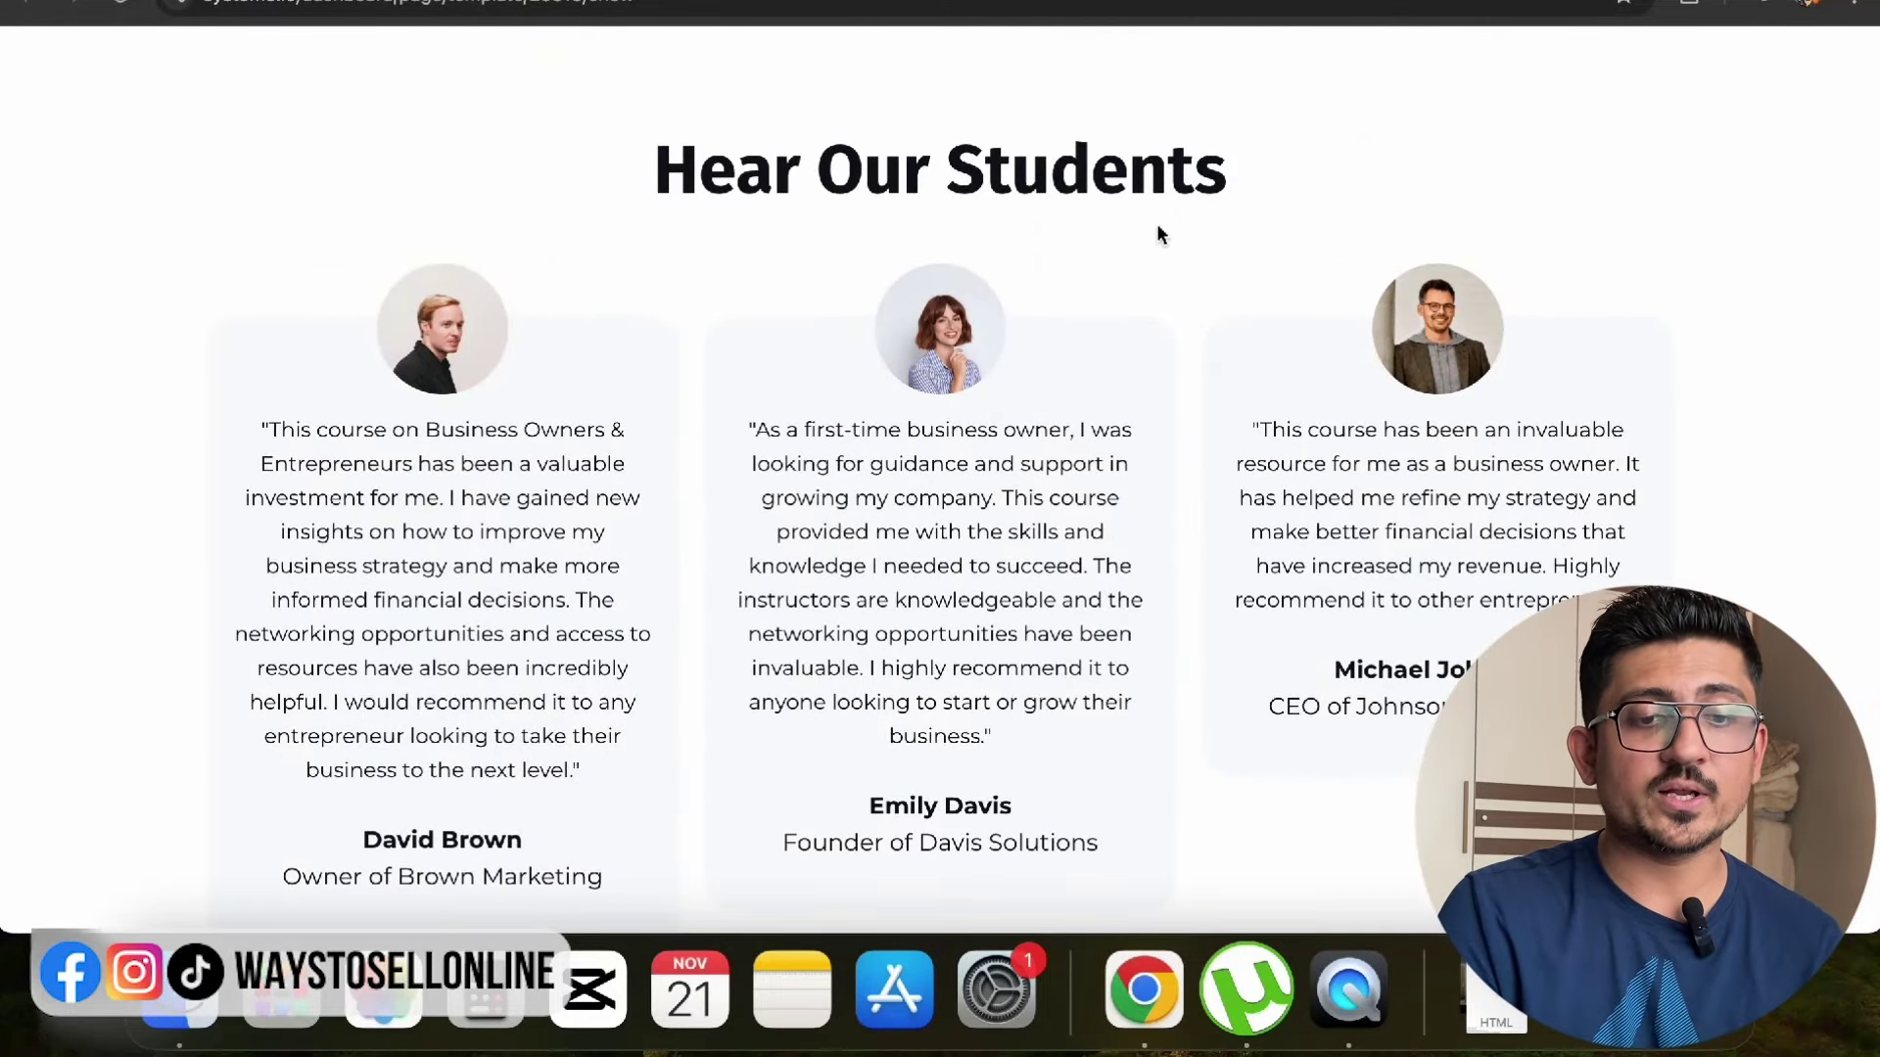
pyautogui.scroll(-20, 1157, 227)
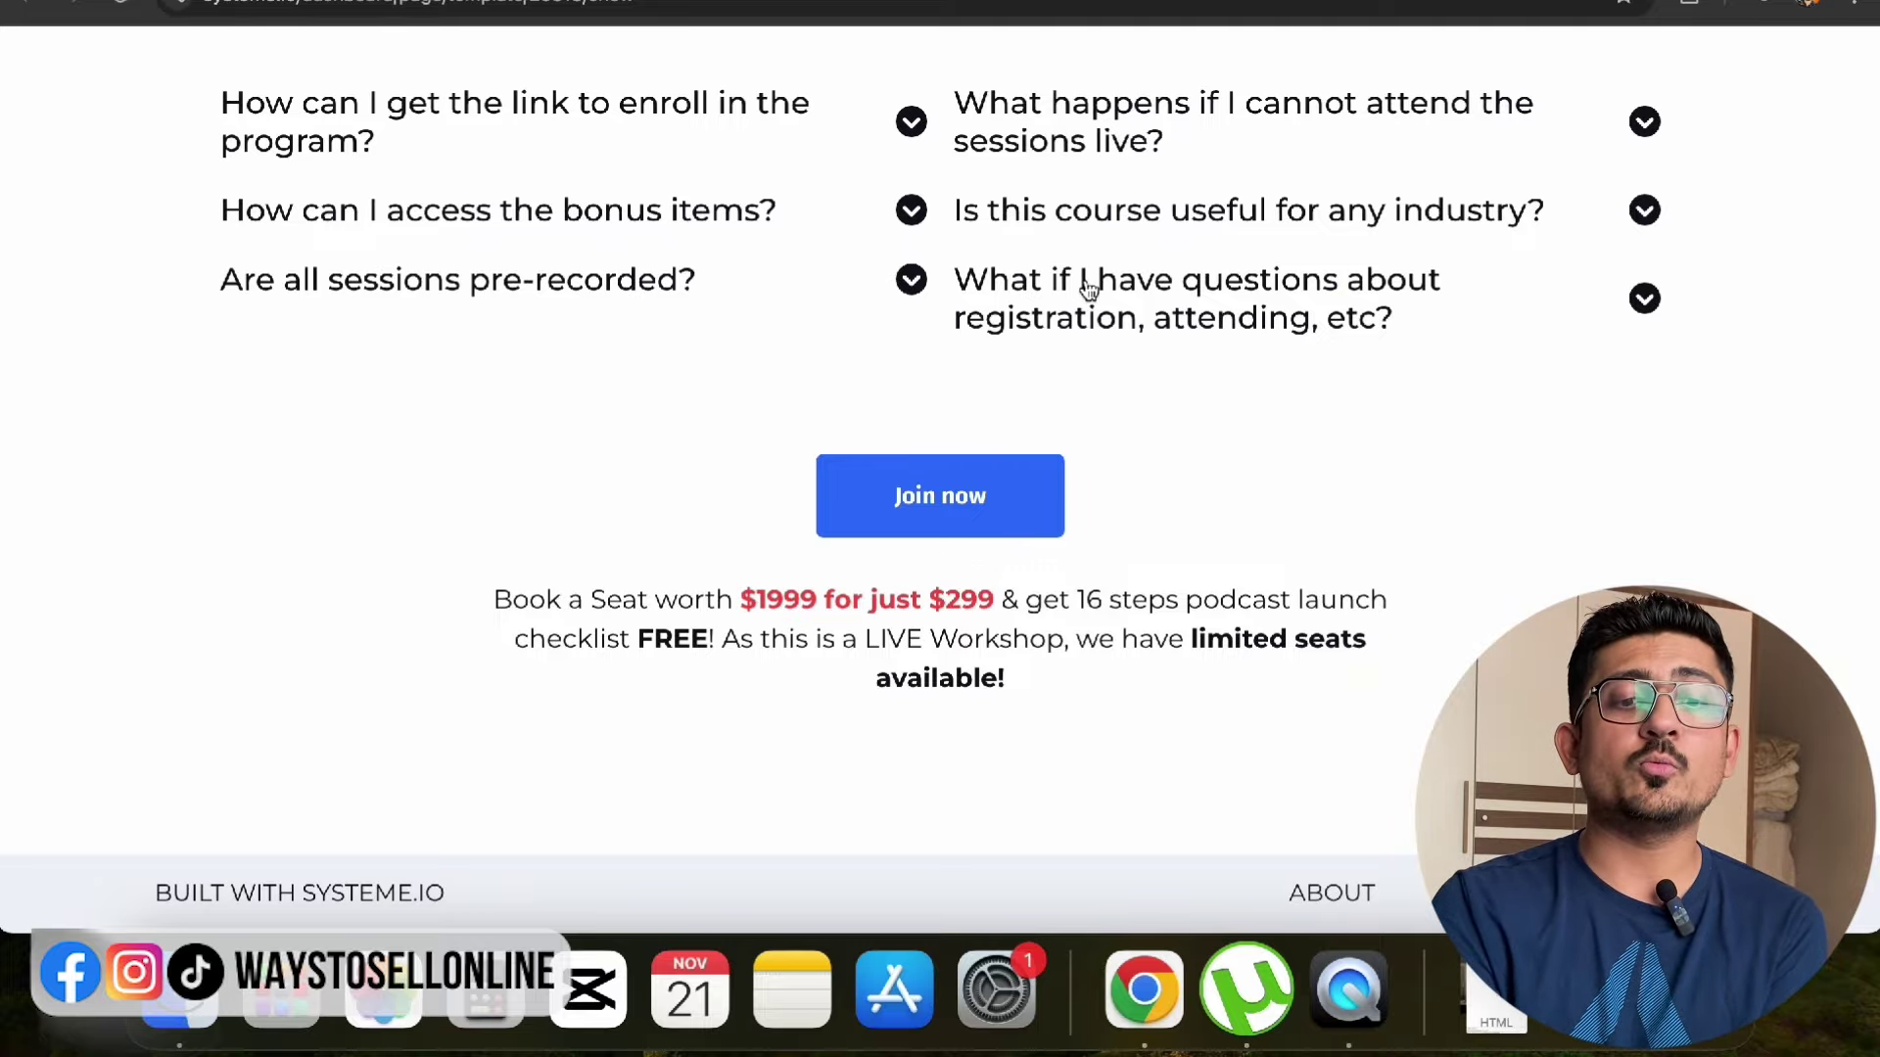
pyautogui.scroll(20, 1089, 286)
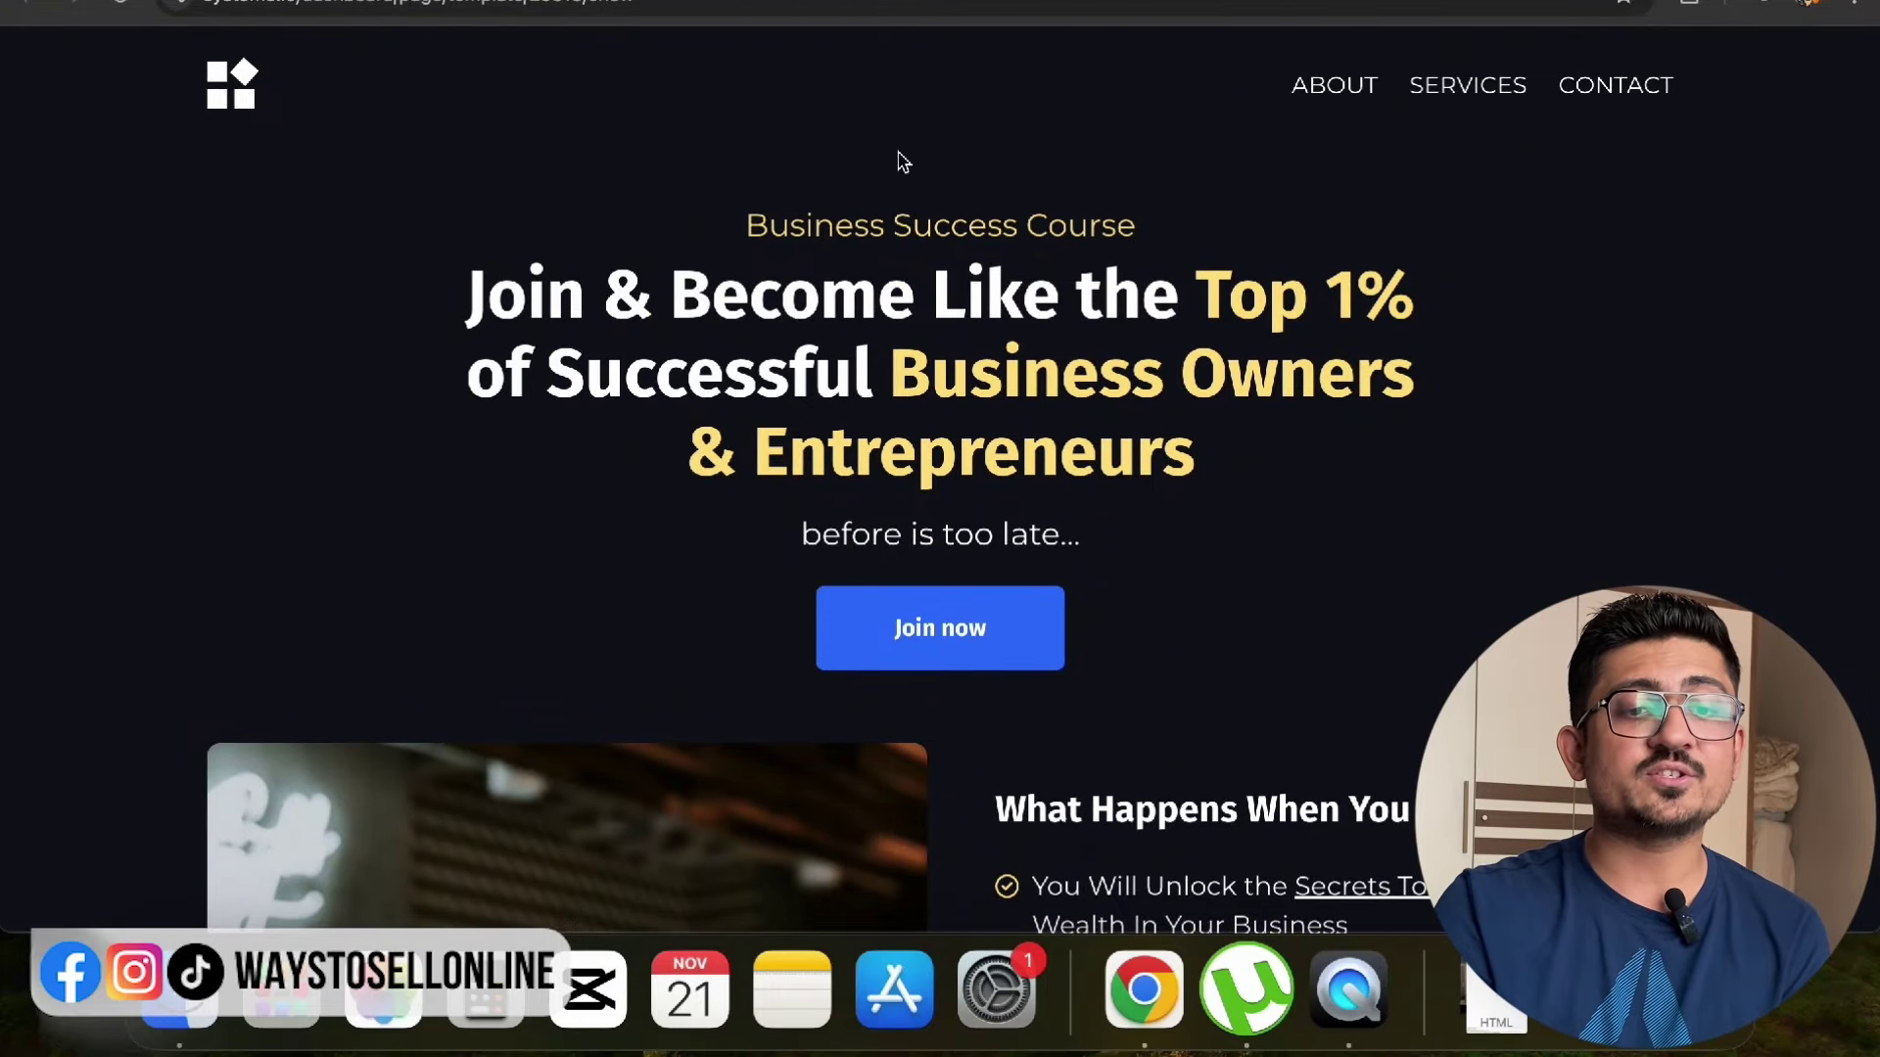
# Step: Look again at the page's hero image, benefits list, coach rating and Featured in section
pyautogui.scroll(-6, 996, 509)
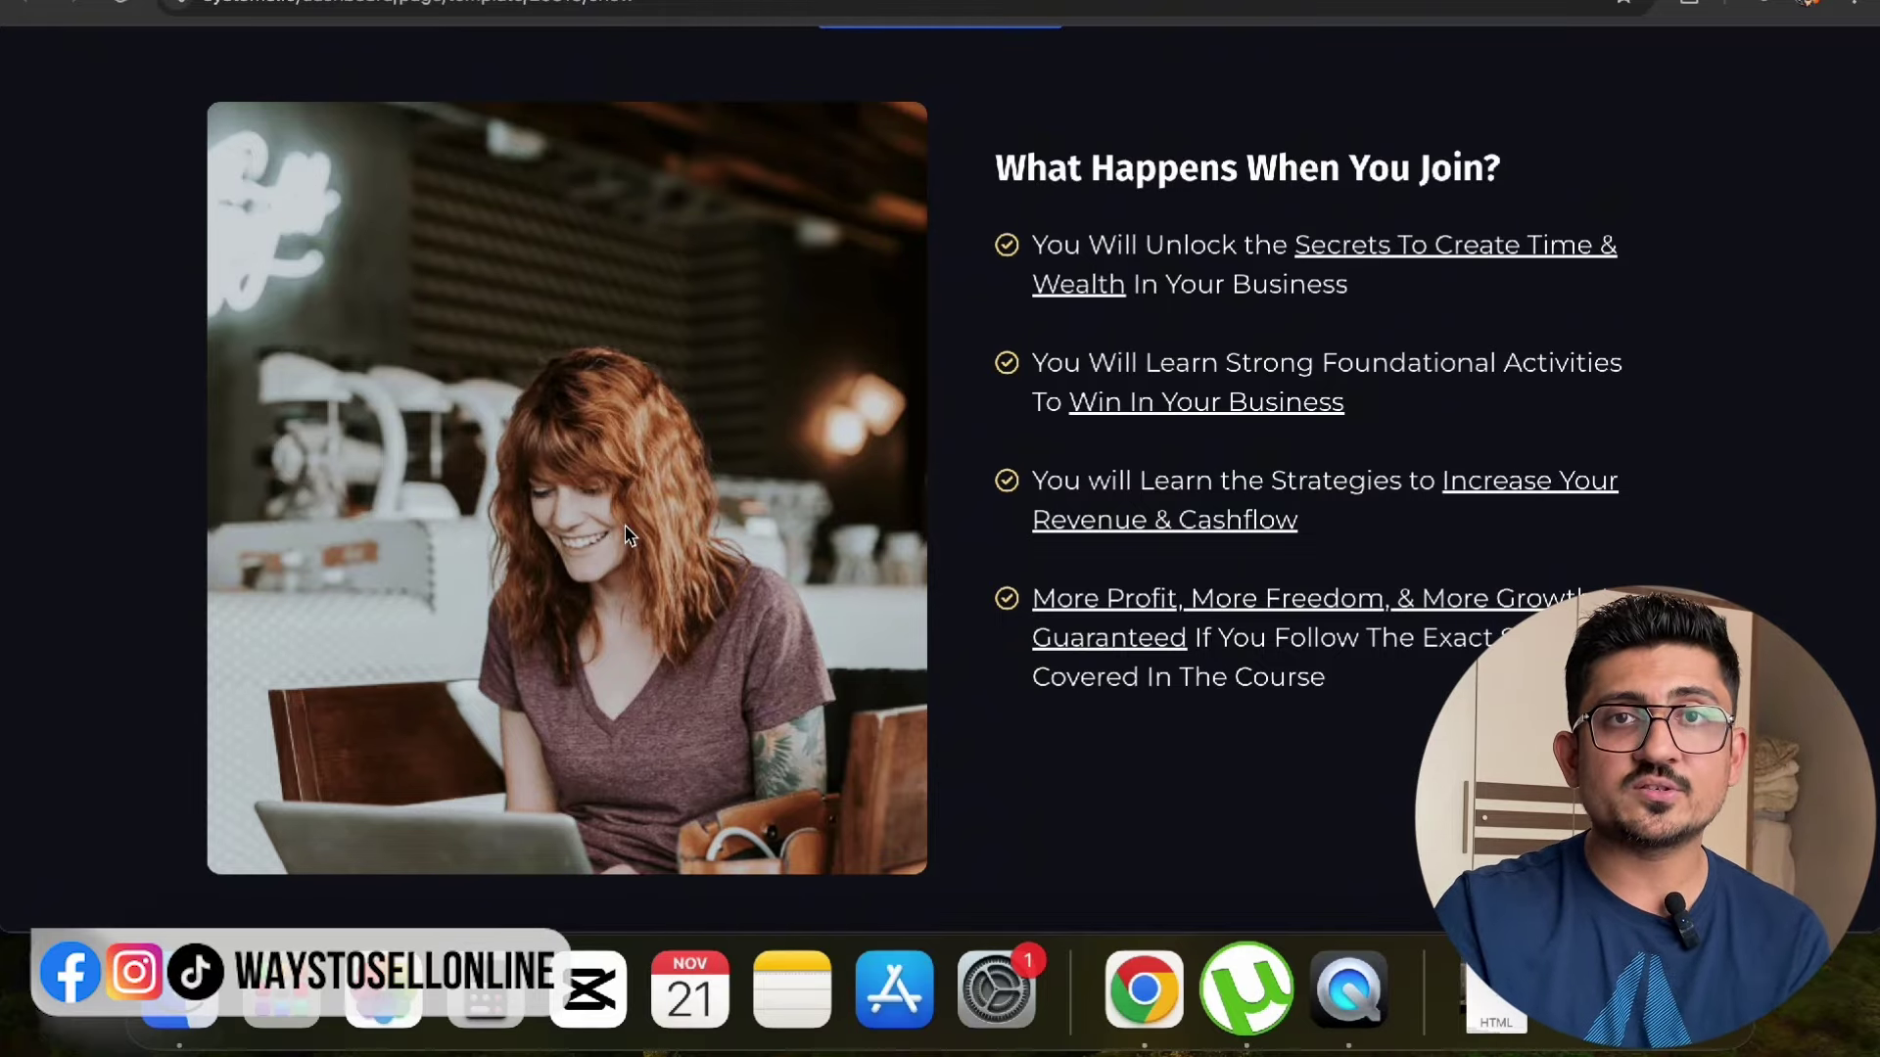
pyautogui.scroll(-10, 625, 525)
pyautogui.scroll(-3, 625, 524)
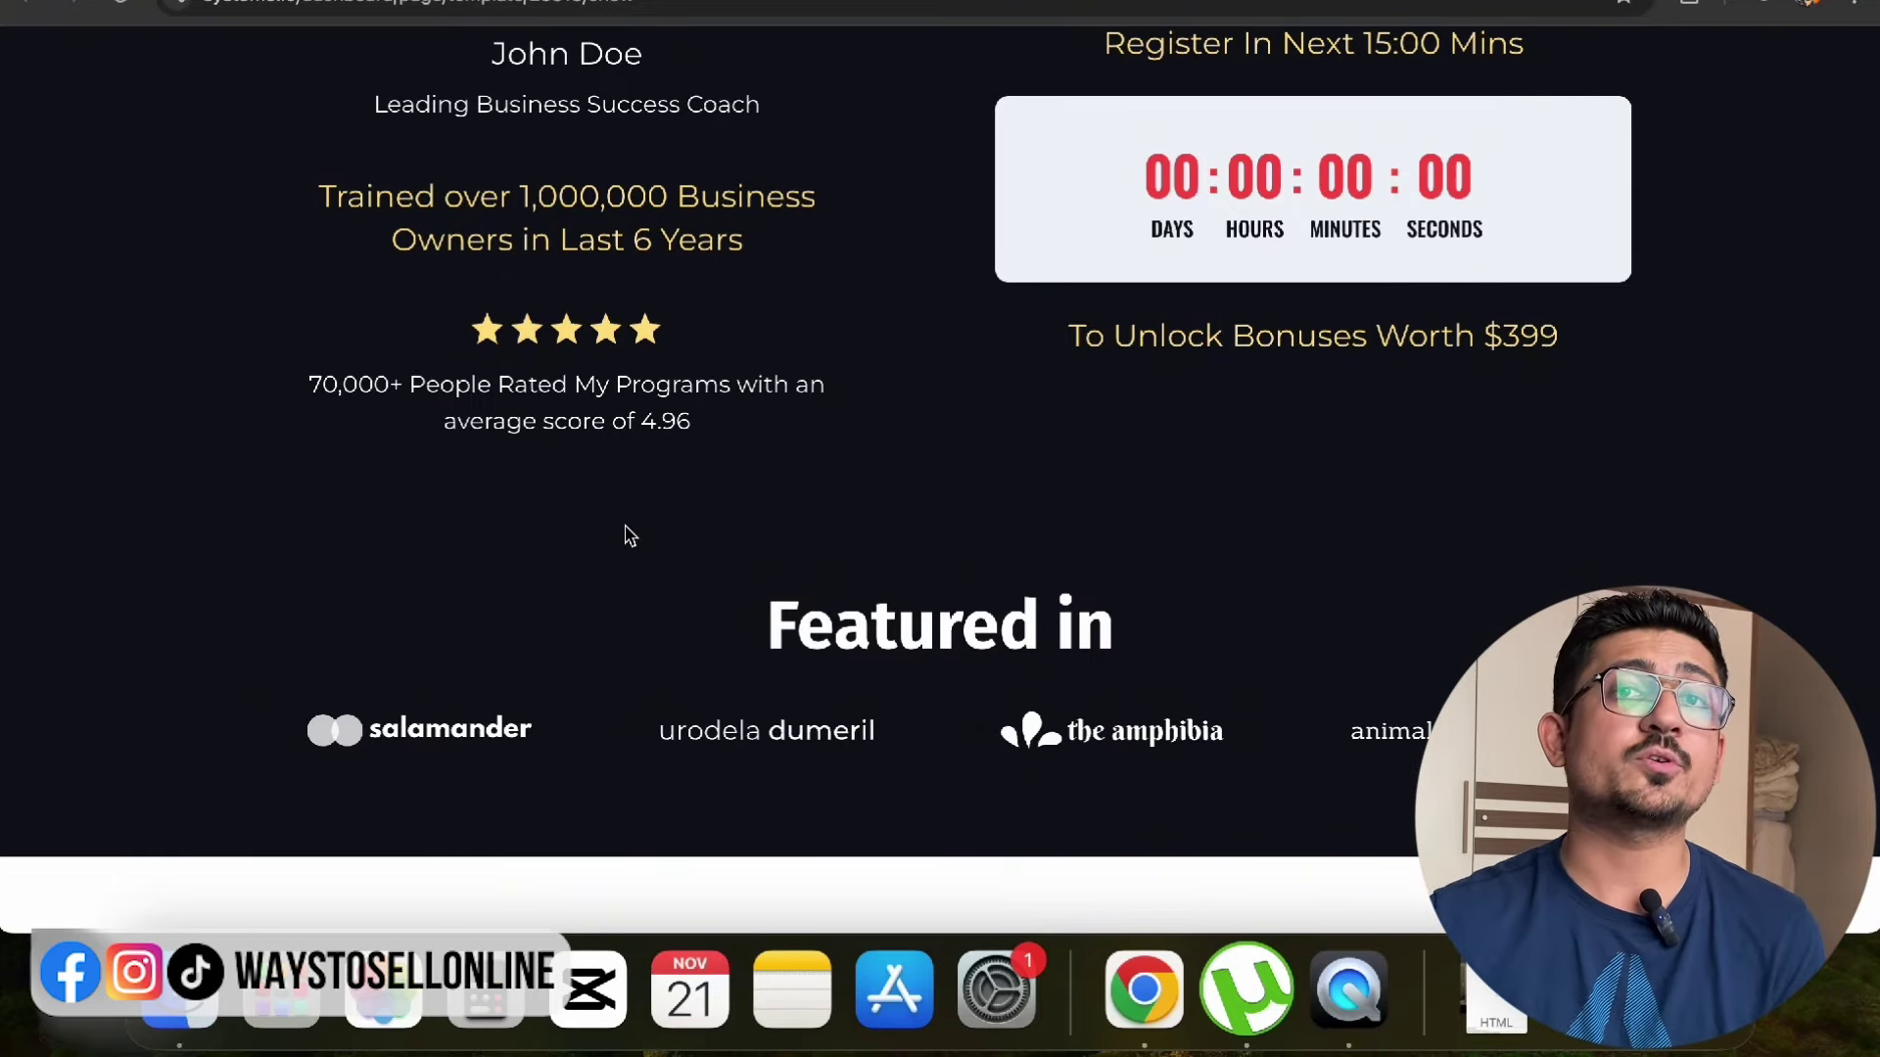
pyautogui.scroll(20, 630, 536)
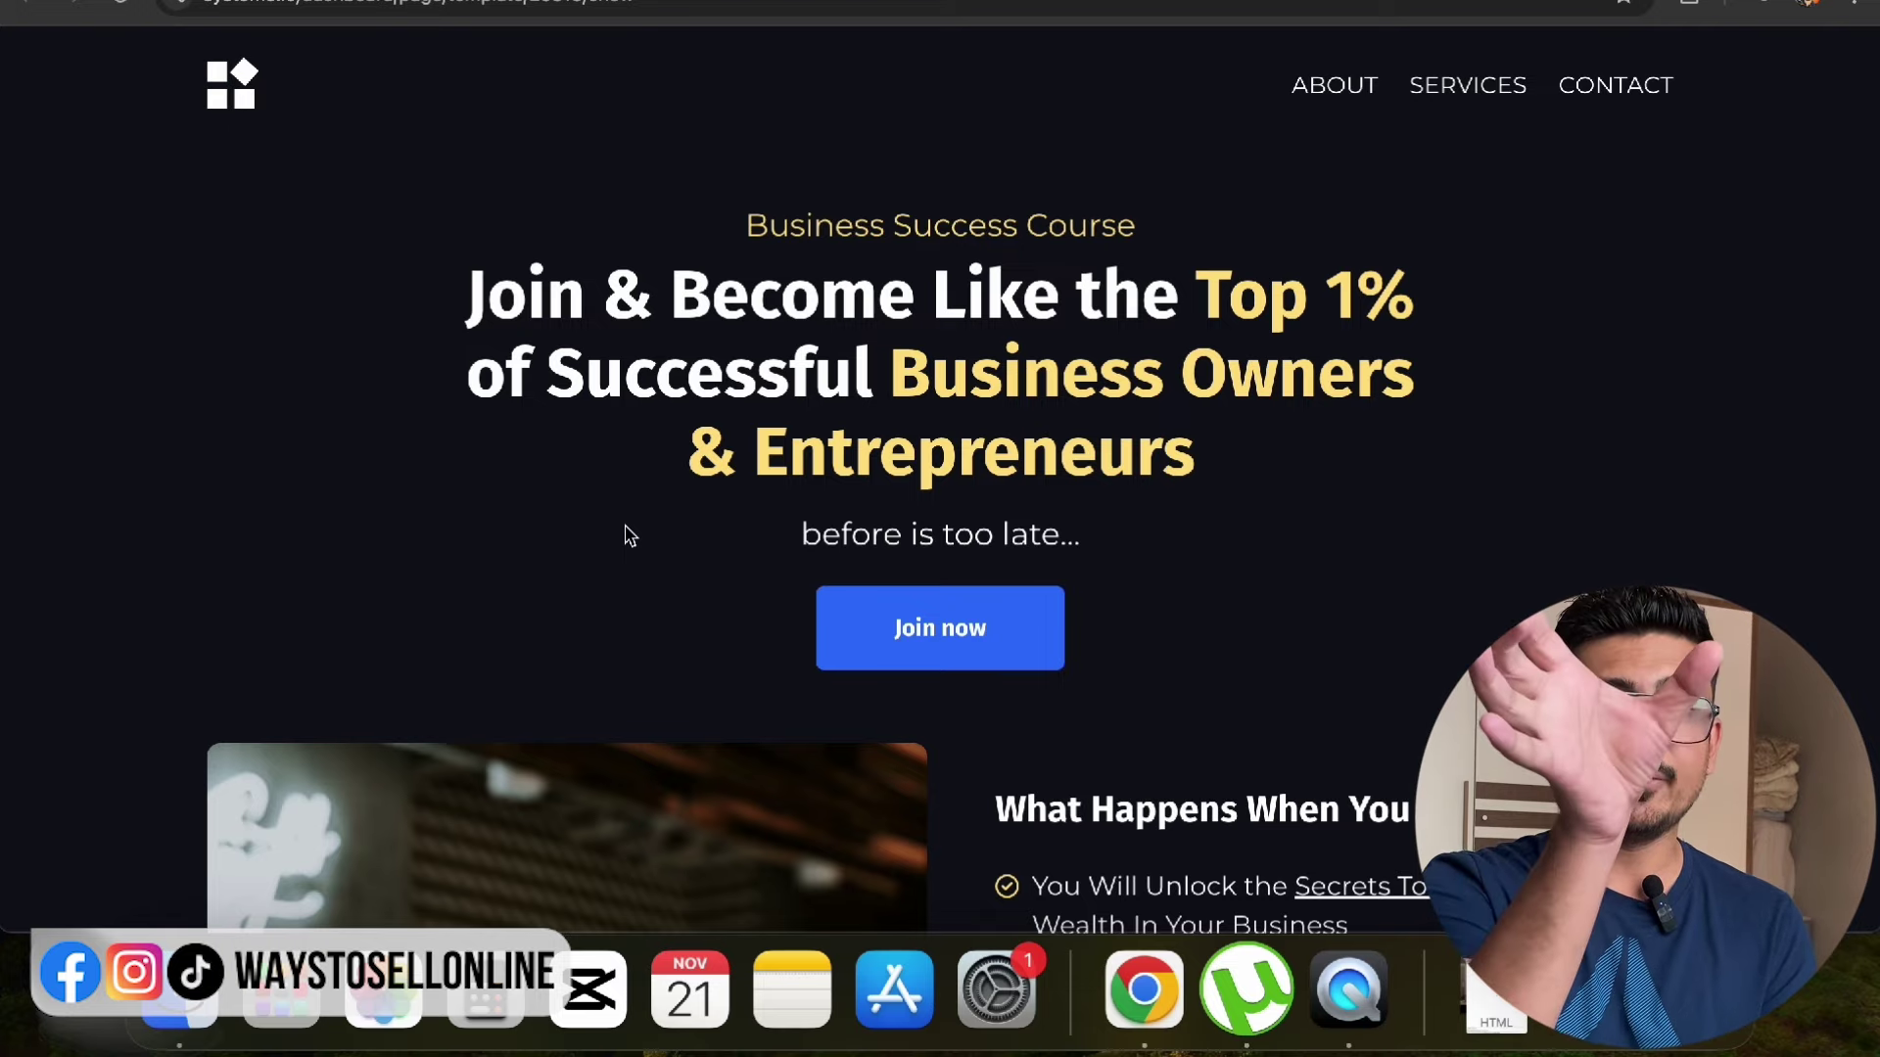
pyautogui.scroll(-6, 932, 323)
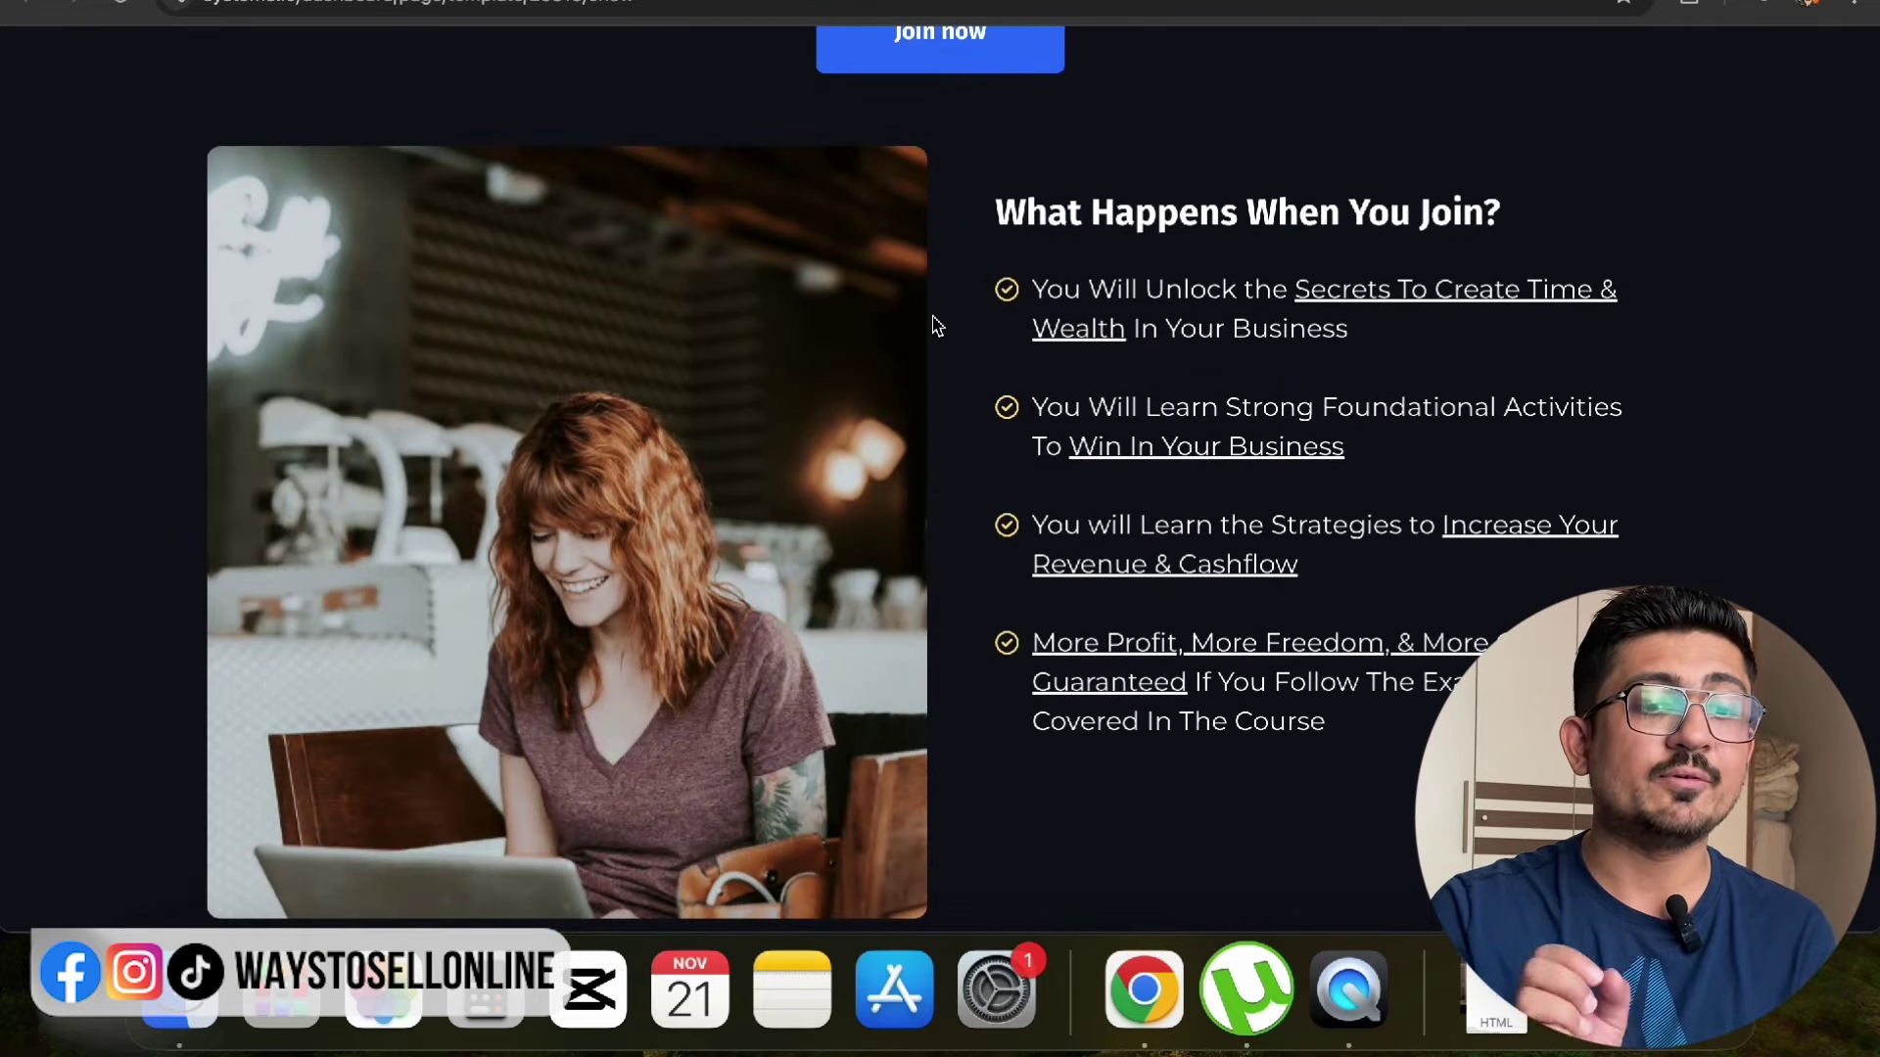
pyautogui.scroll(-10, 937, 326)
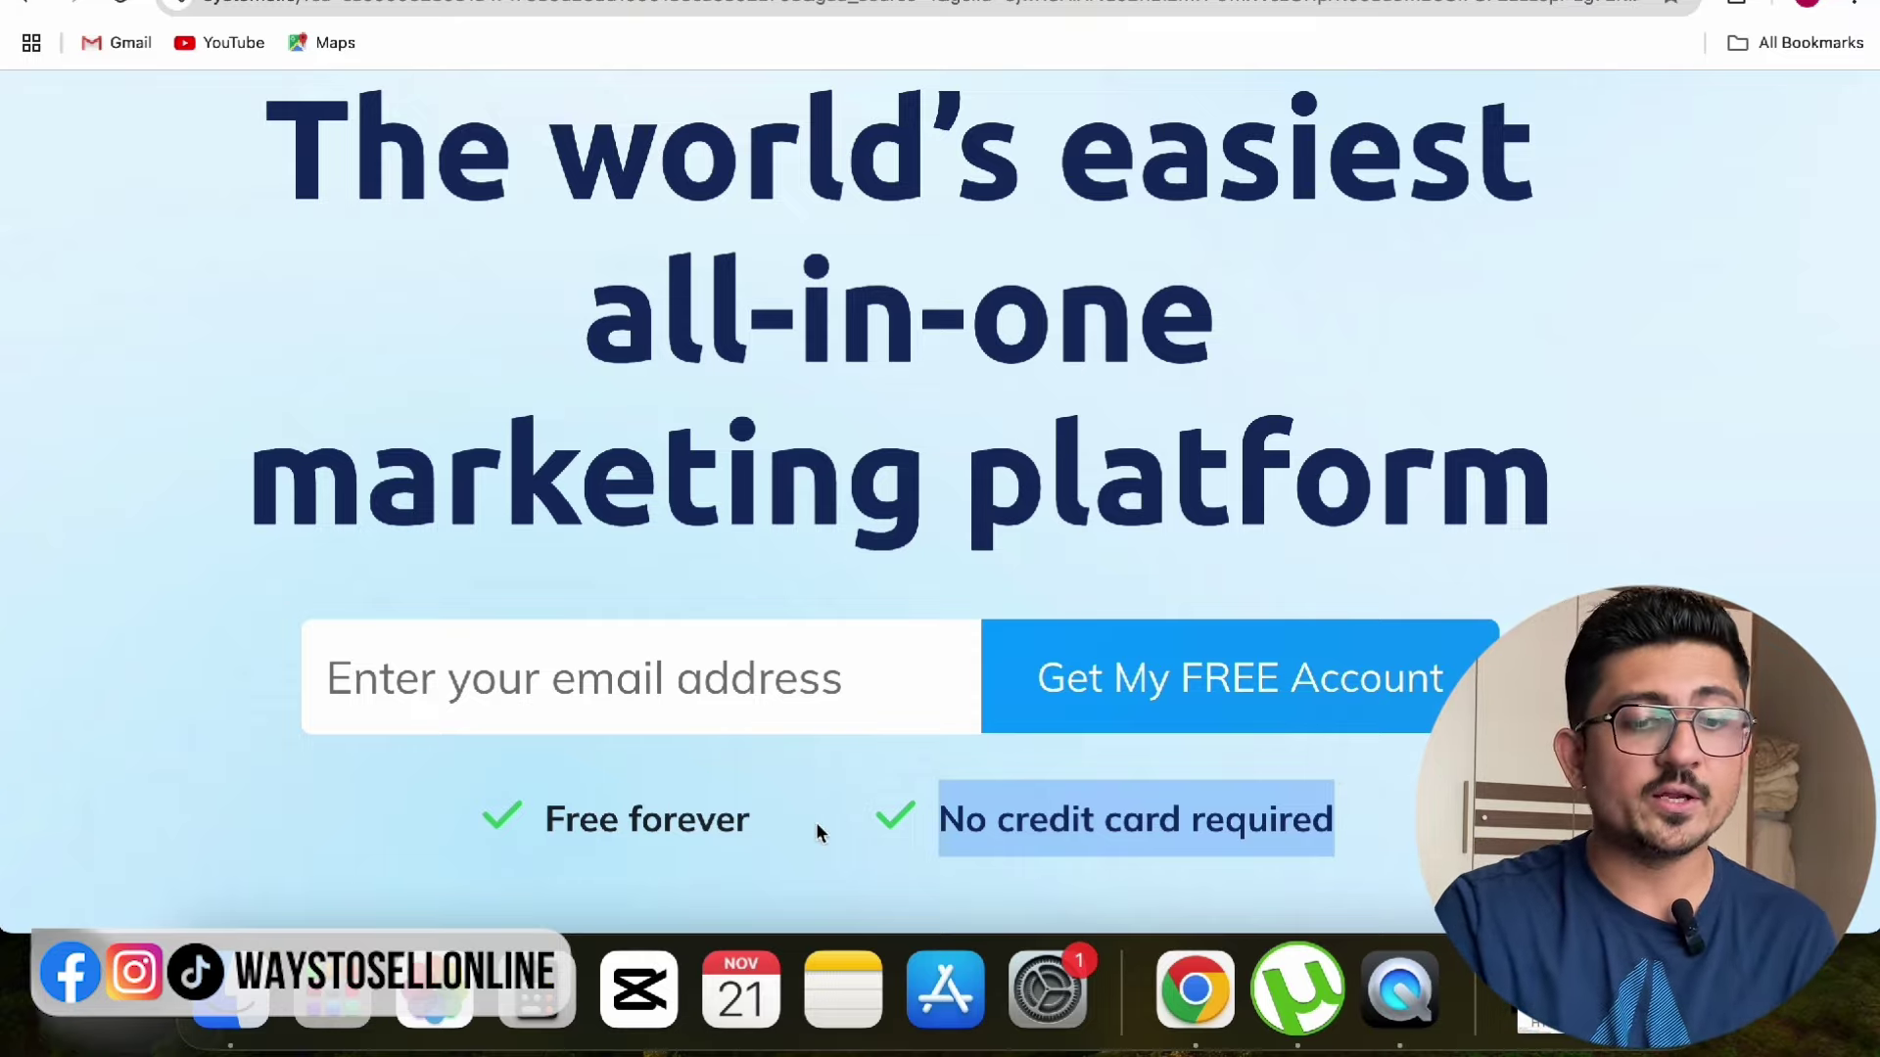
# Step: Highlight the "Free forever" and "No credit card required" claims on the systeme.io sign-up page
pyautogui.tripleClick(649, 825)
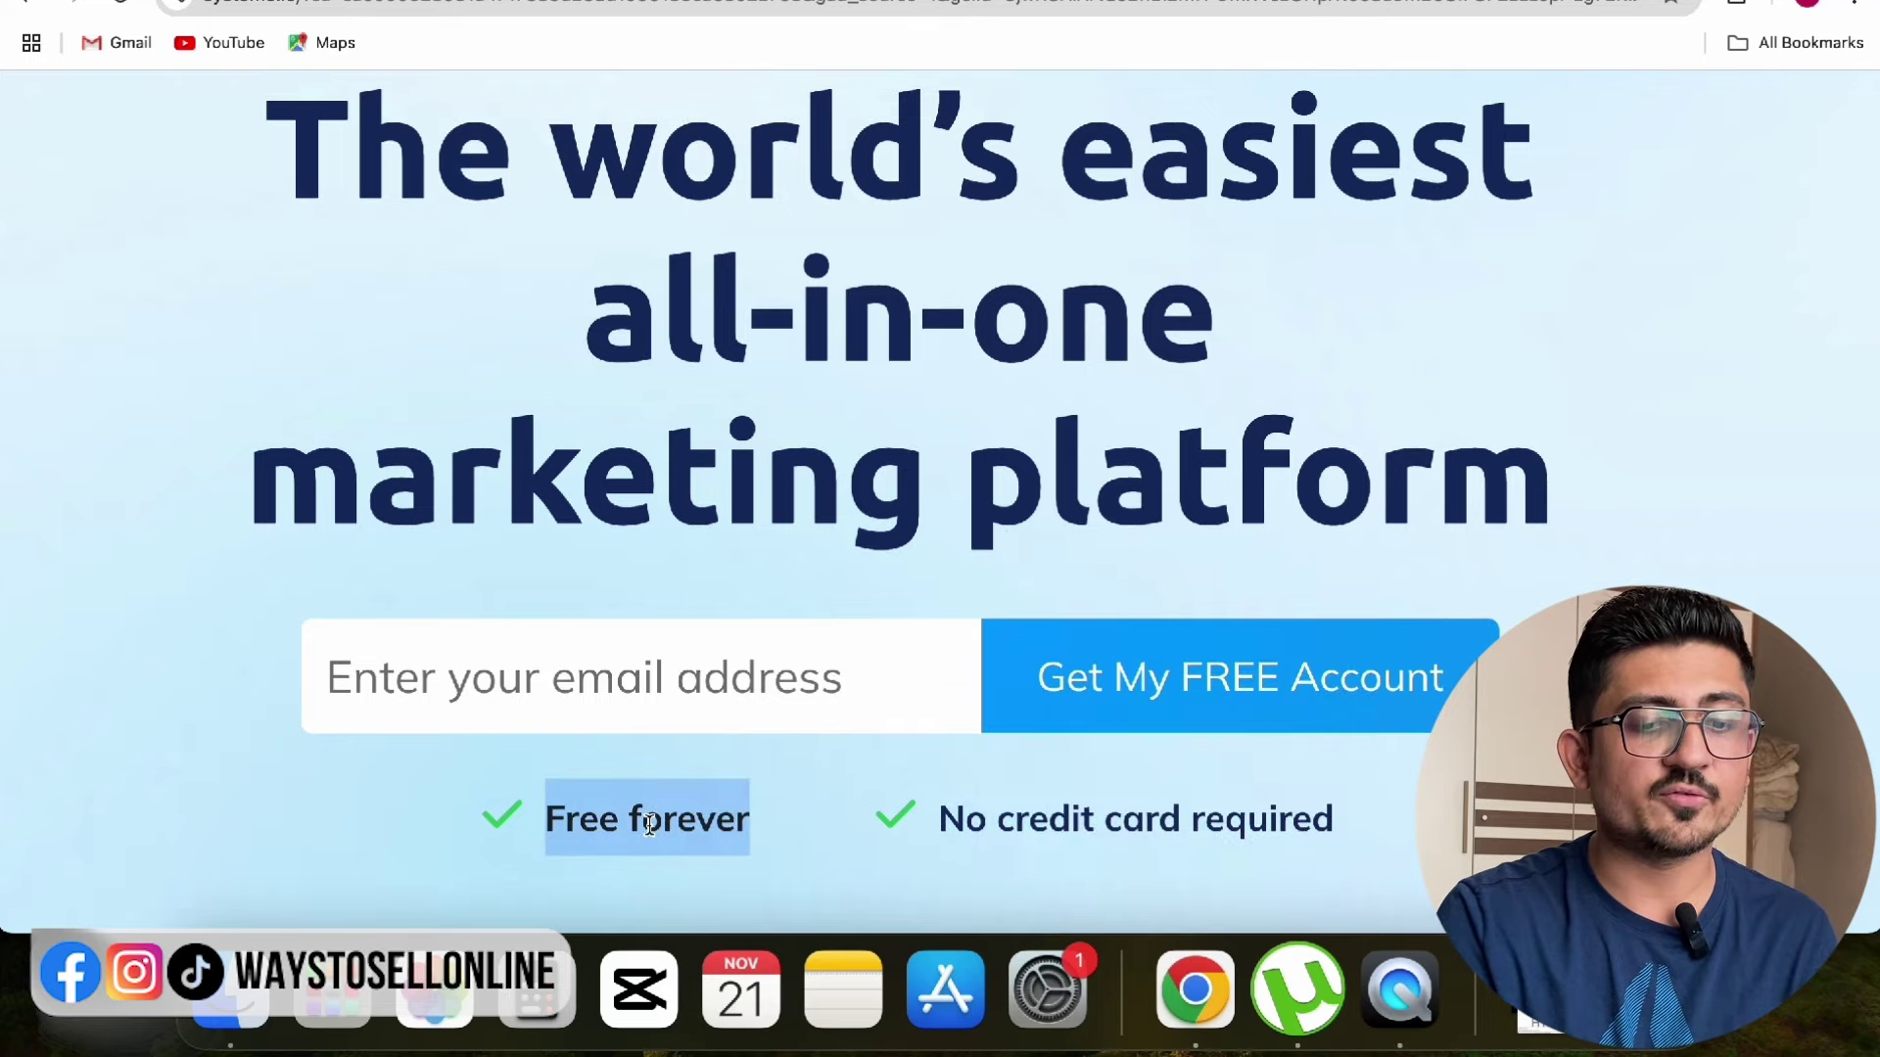
pyautogui.tripleClick(1246, 822)
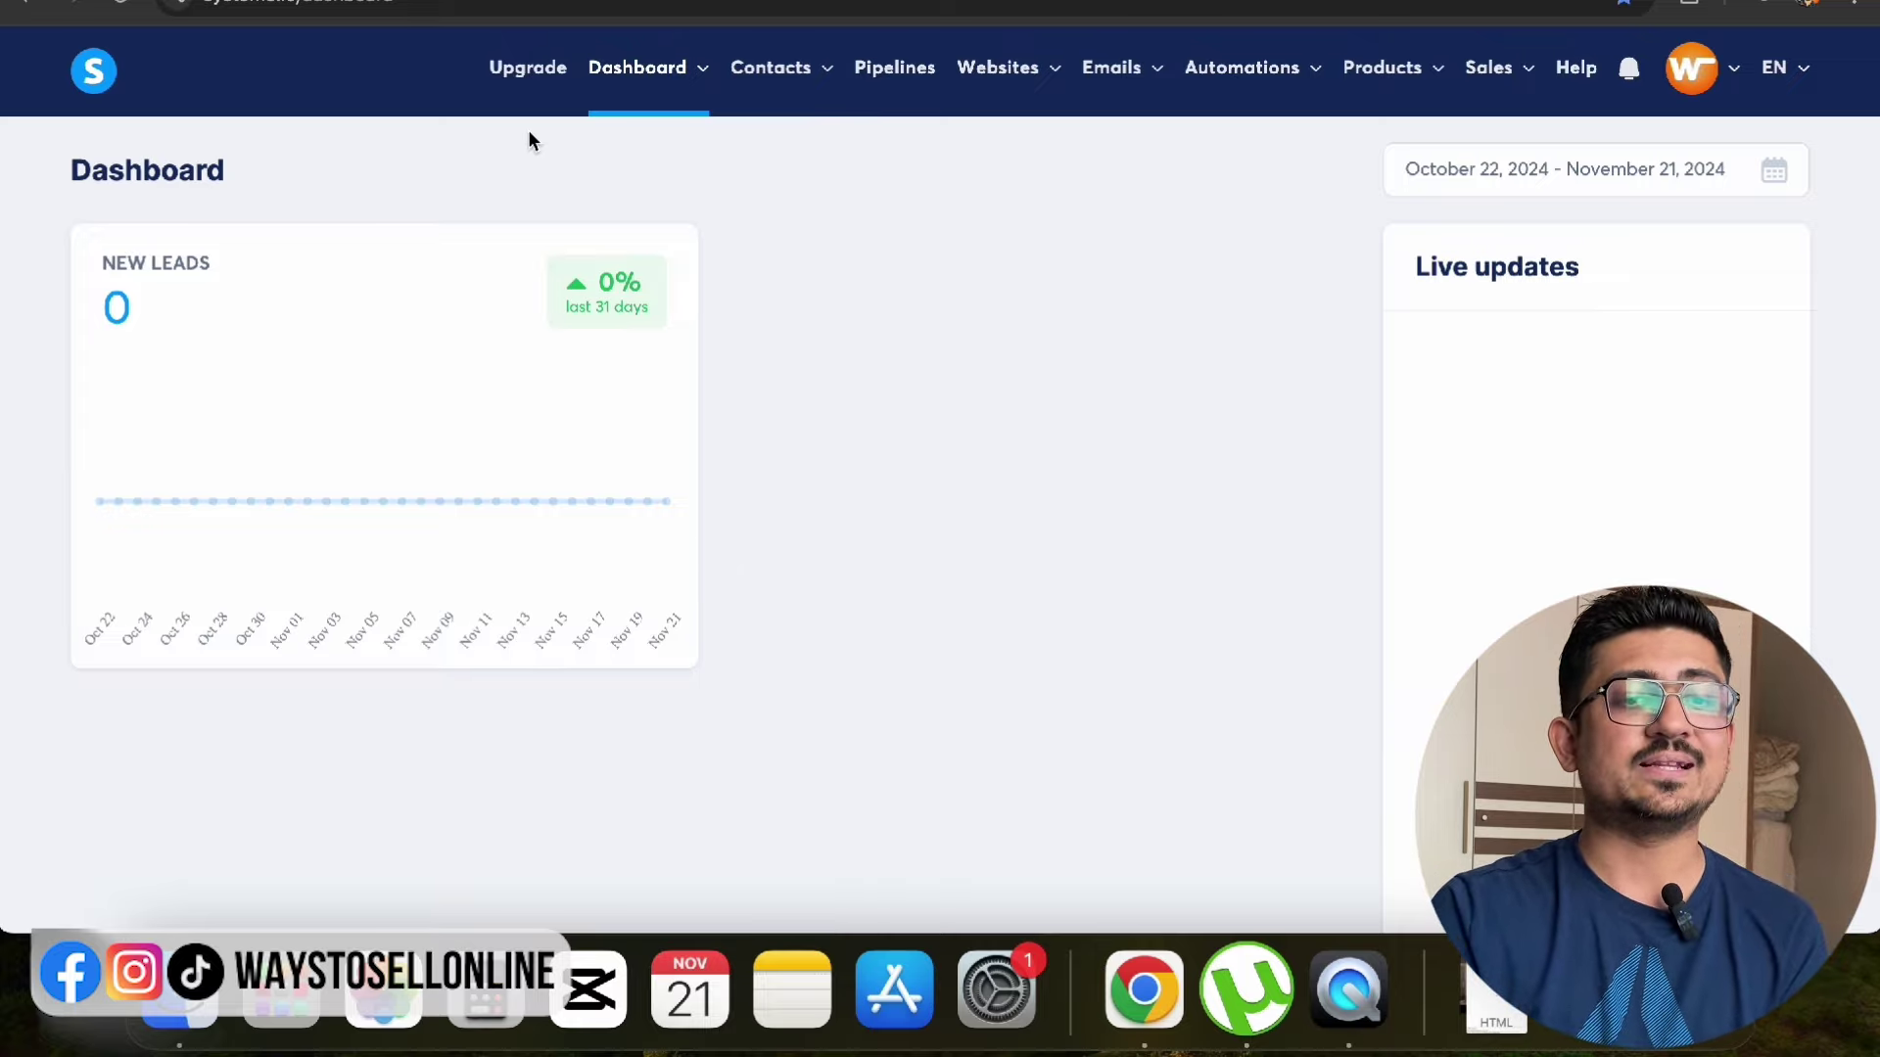
# Step: Open the list of sales funnels from the account dashboard
pyautogui.moveTo(665, 91)
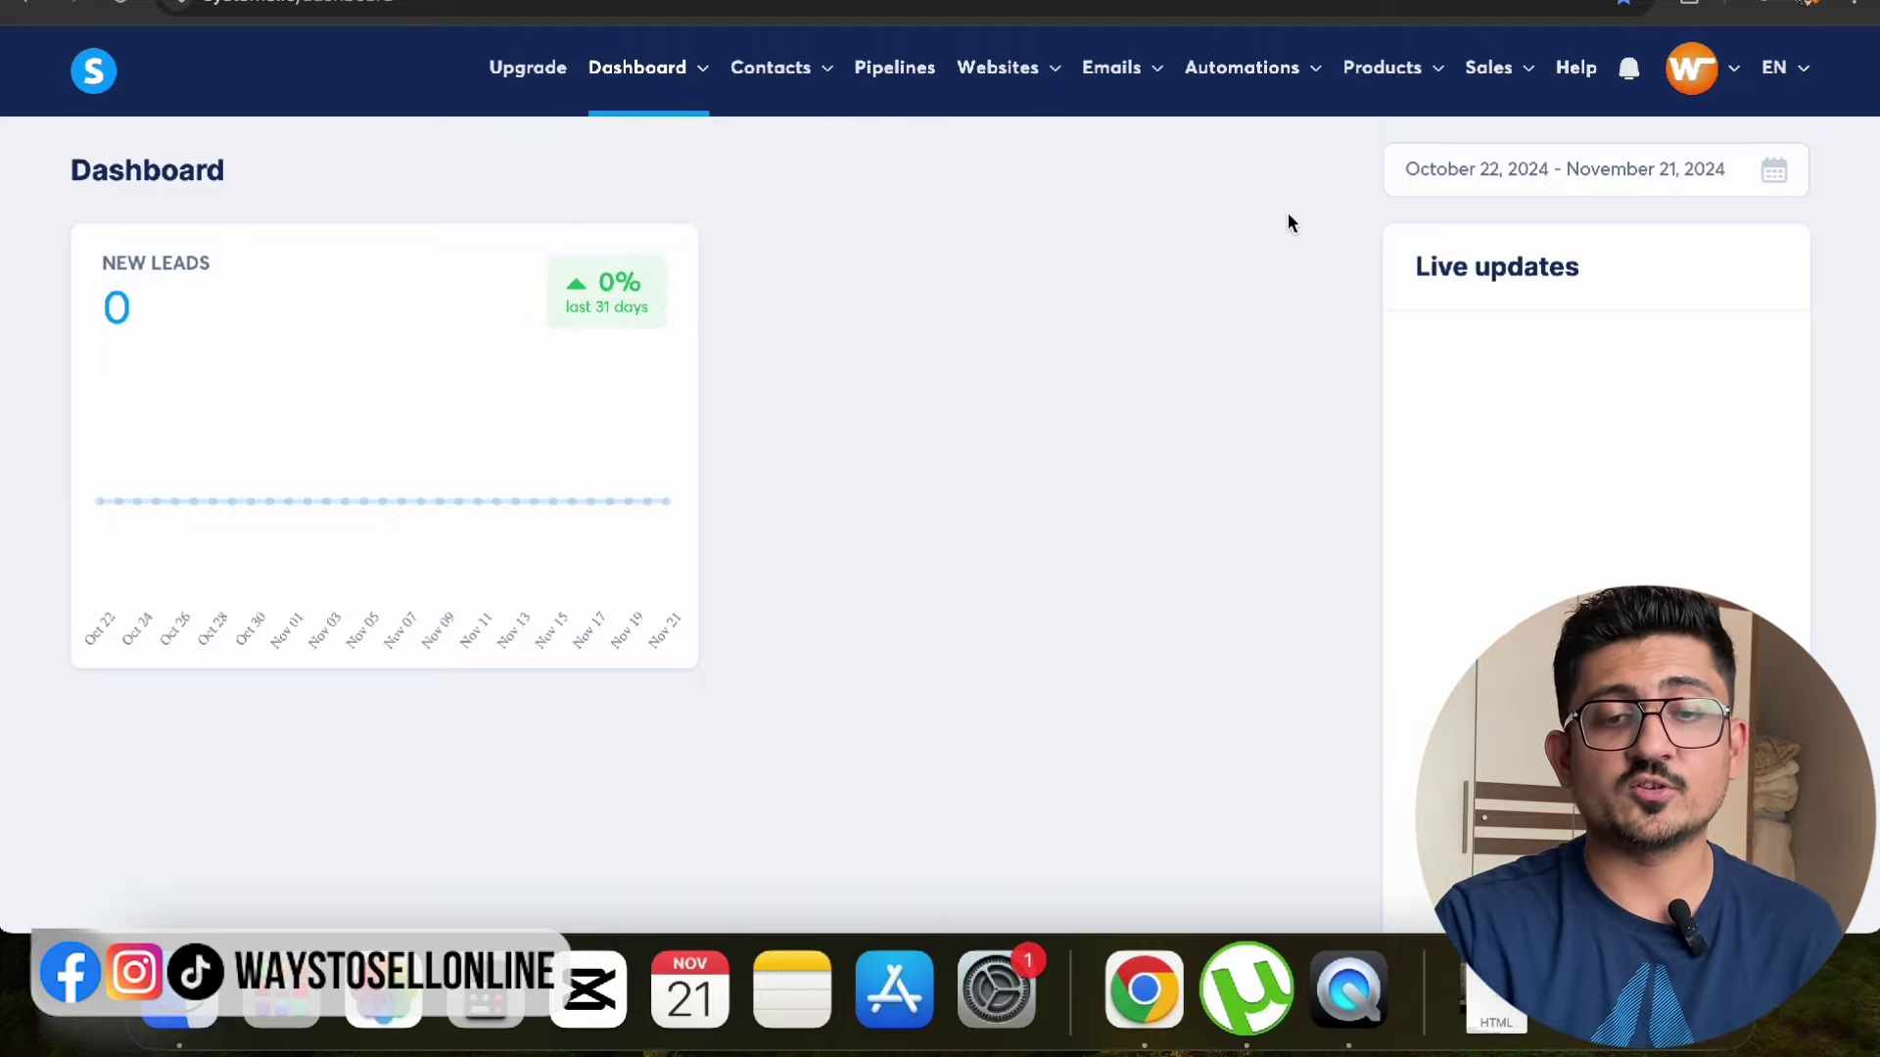
pyautogui.moveTo(1390, 93)
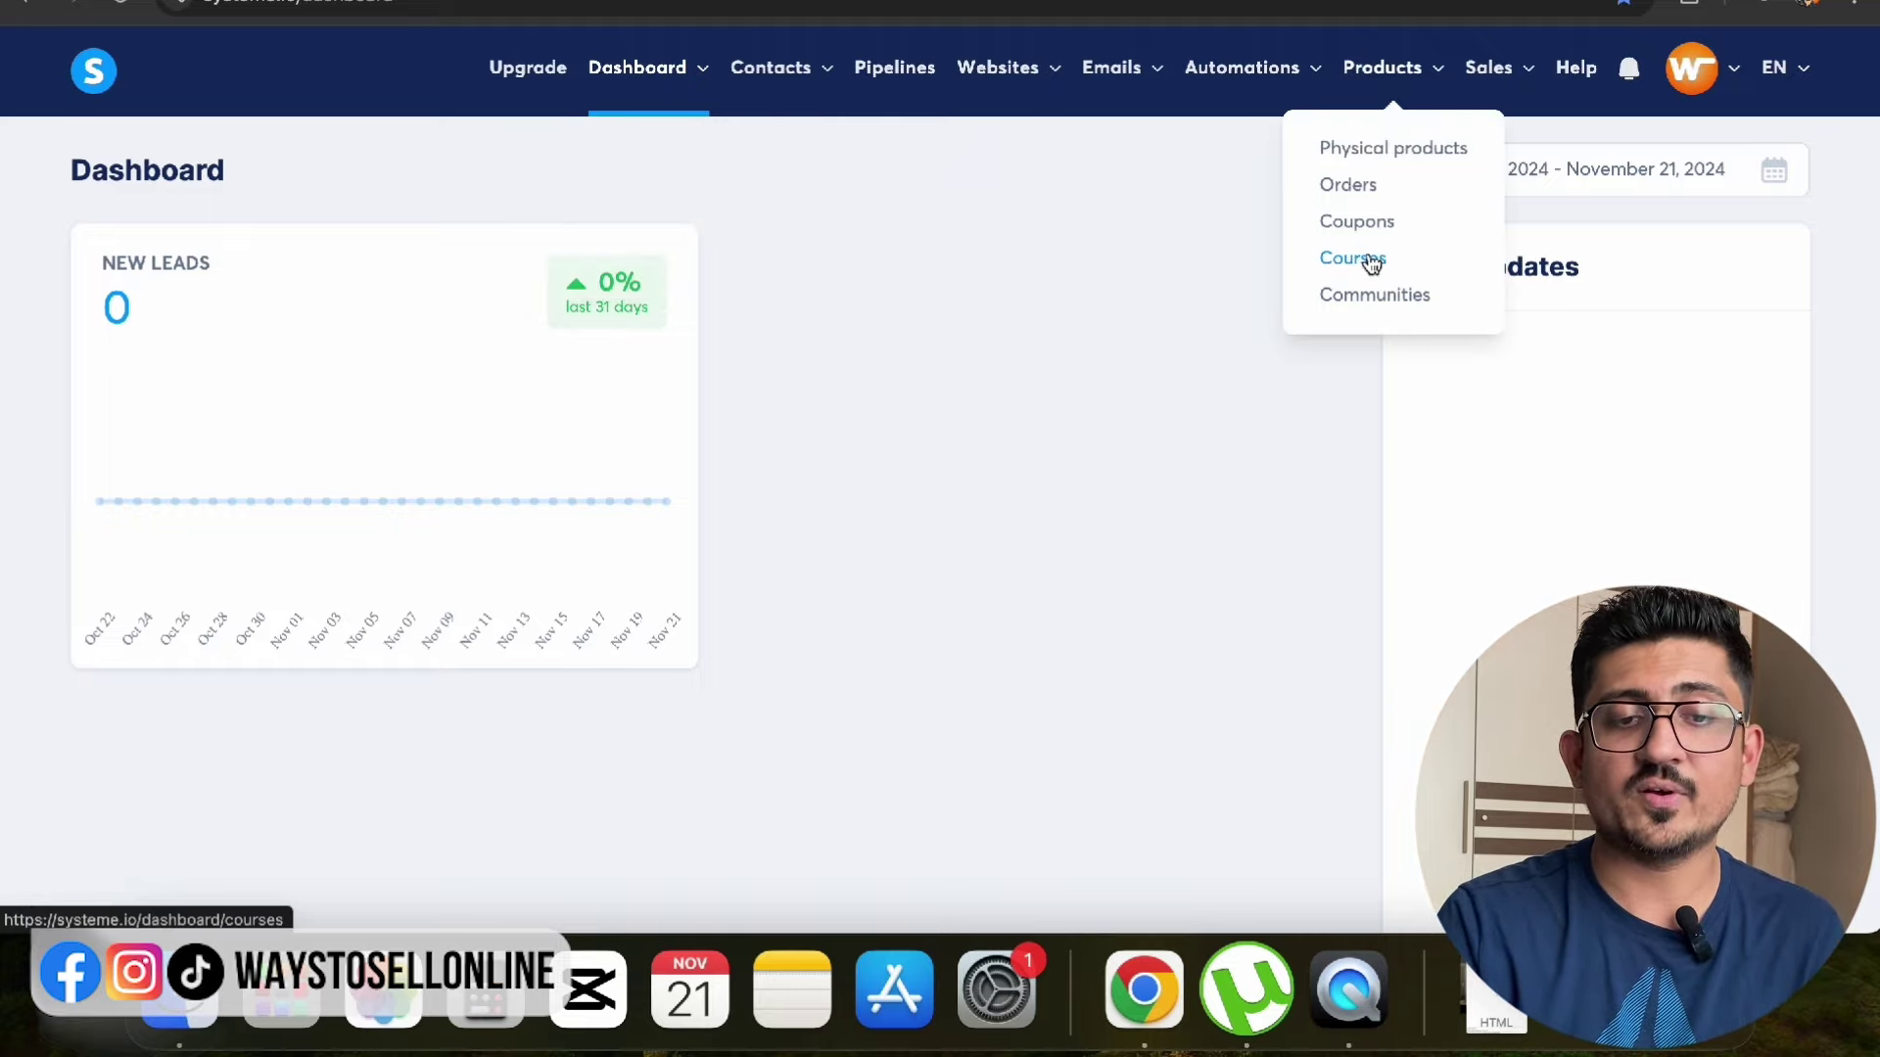
pyautogui.moveTo(1256, 76)
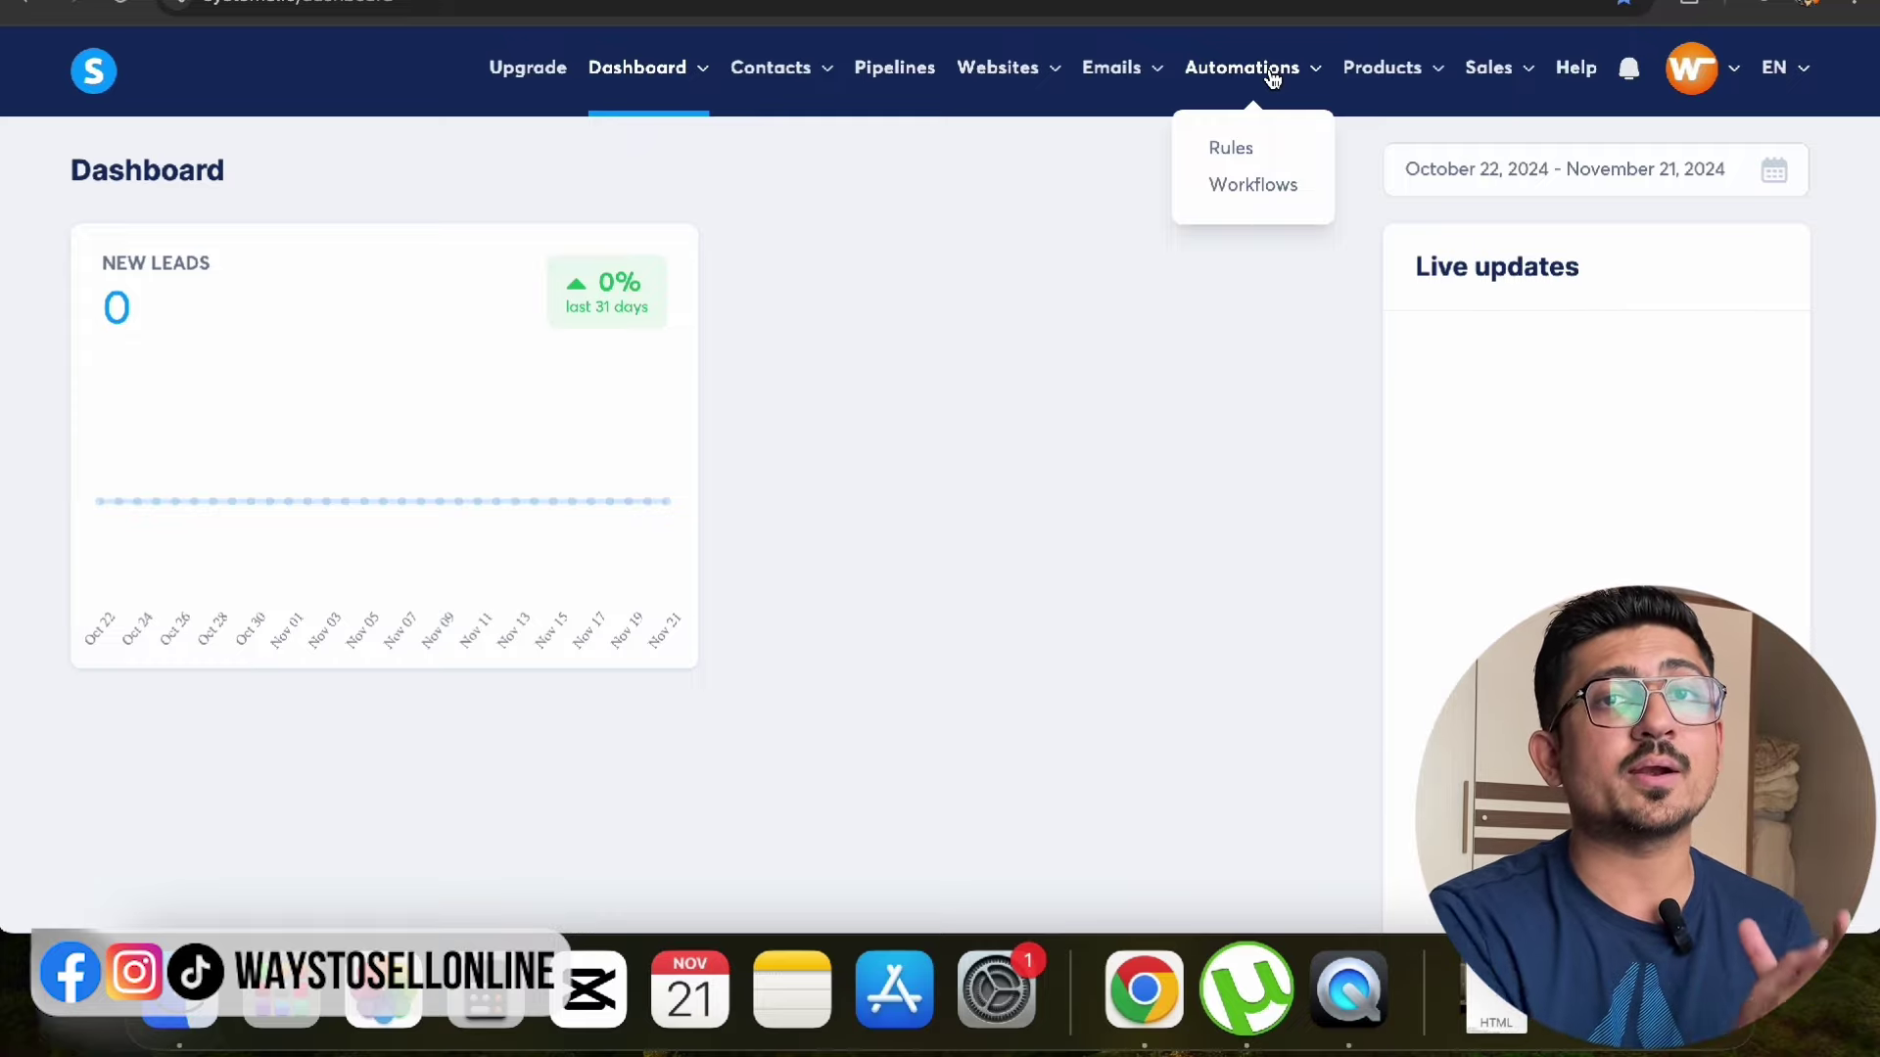
pyautogui.moveTo(1021, 61)
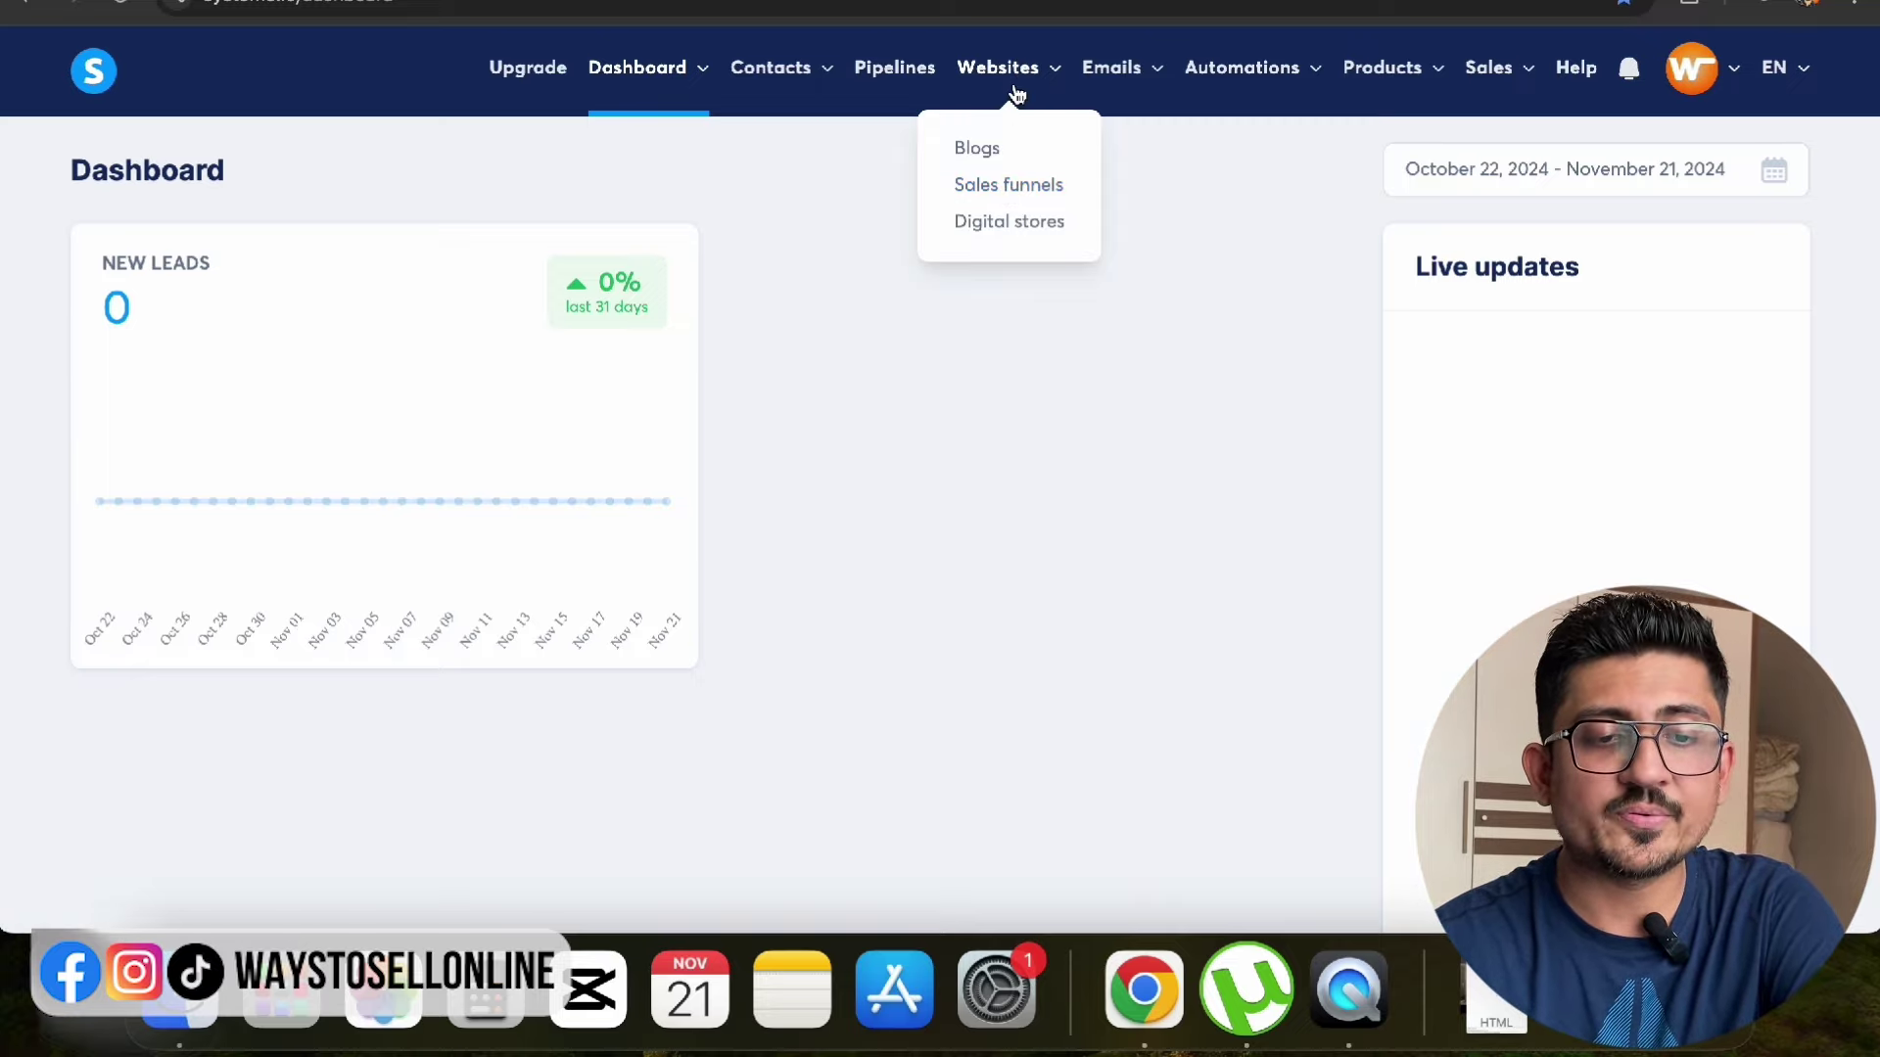
pyautogui.click(985, 204)
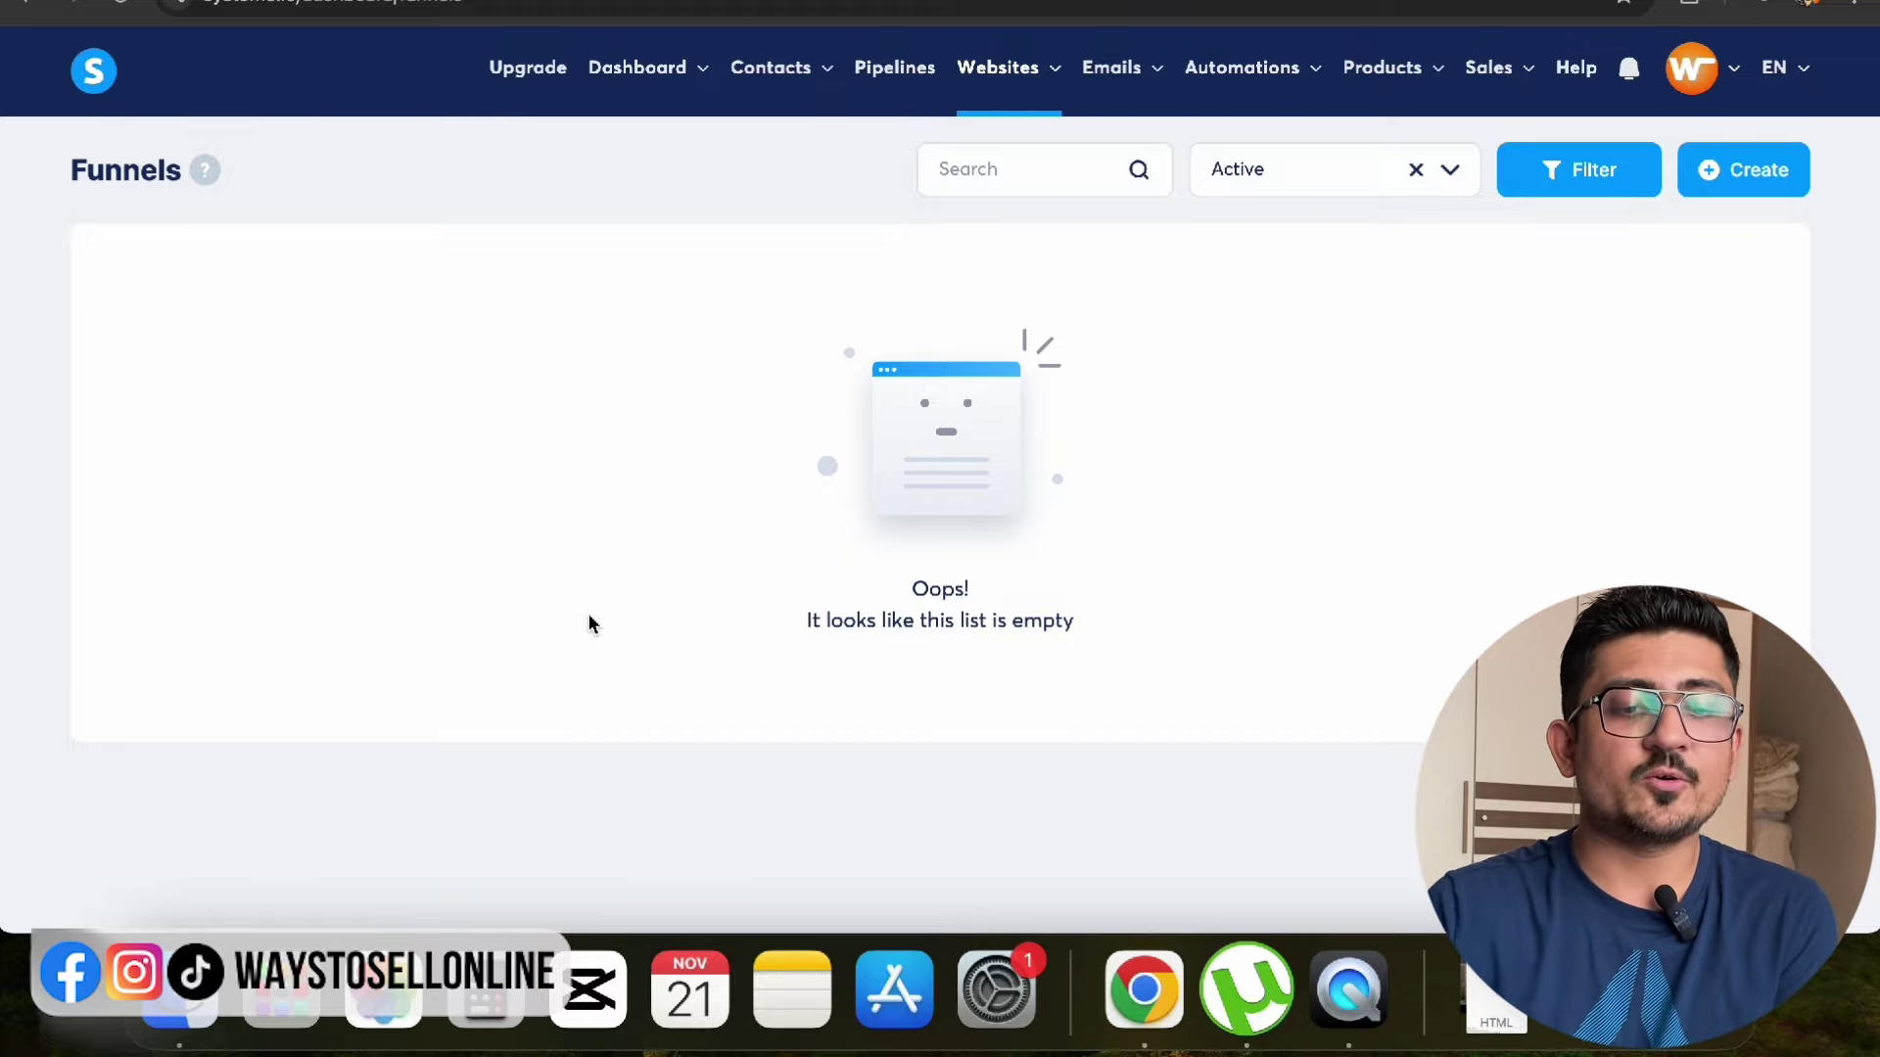
# Step: Create and save a funnel named "Landing Page" with the Sell goal
pyautogui.click(1752, 191)
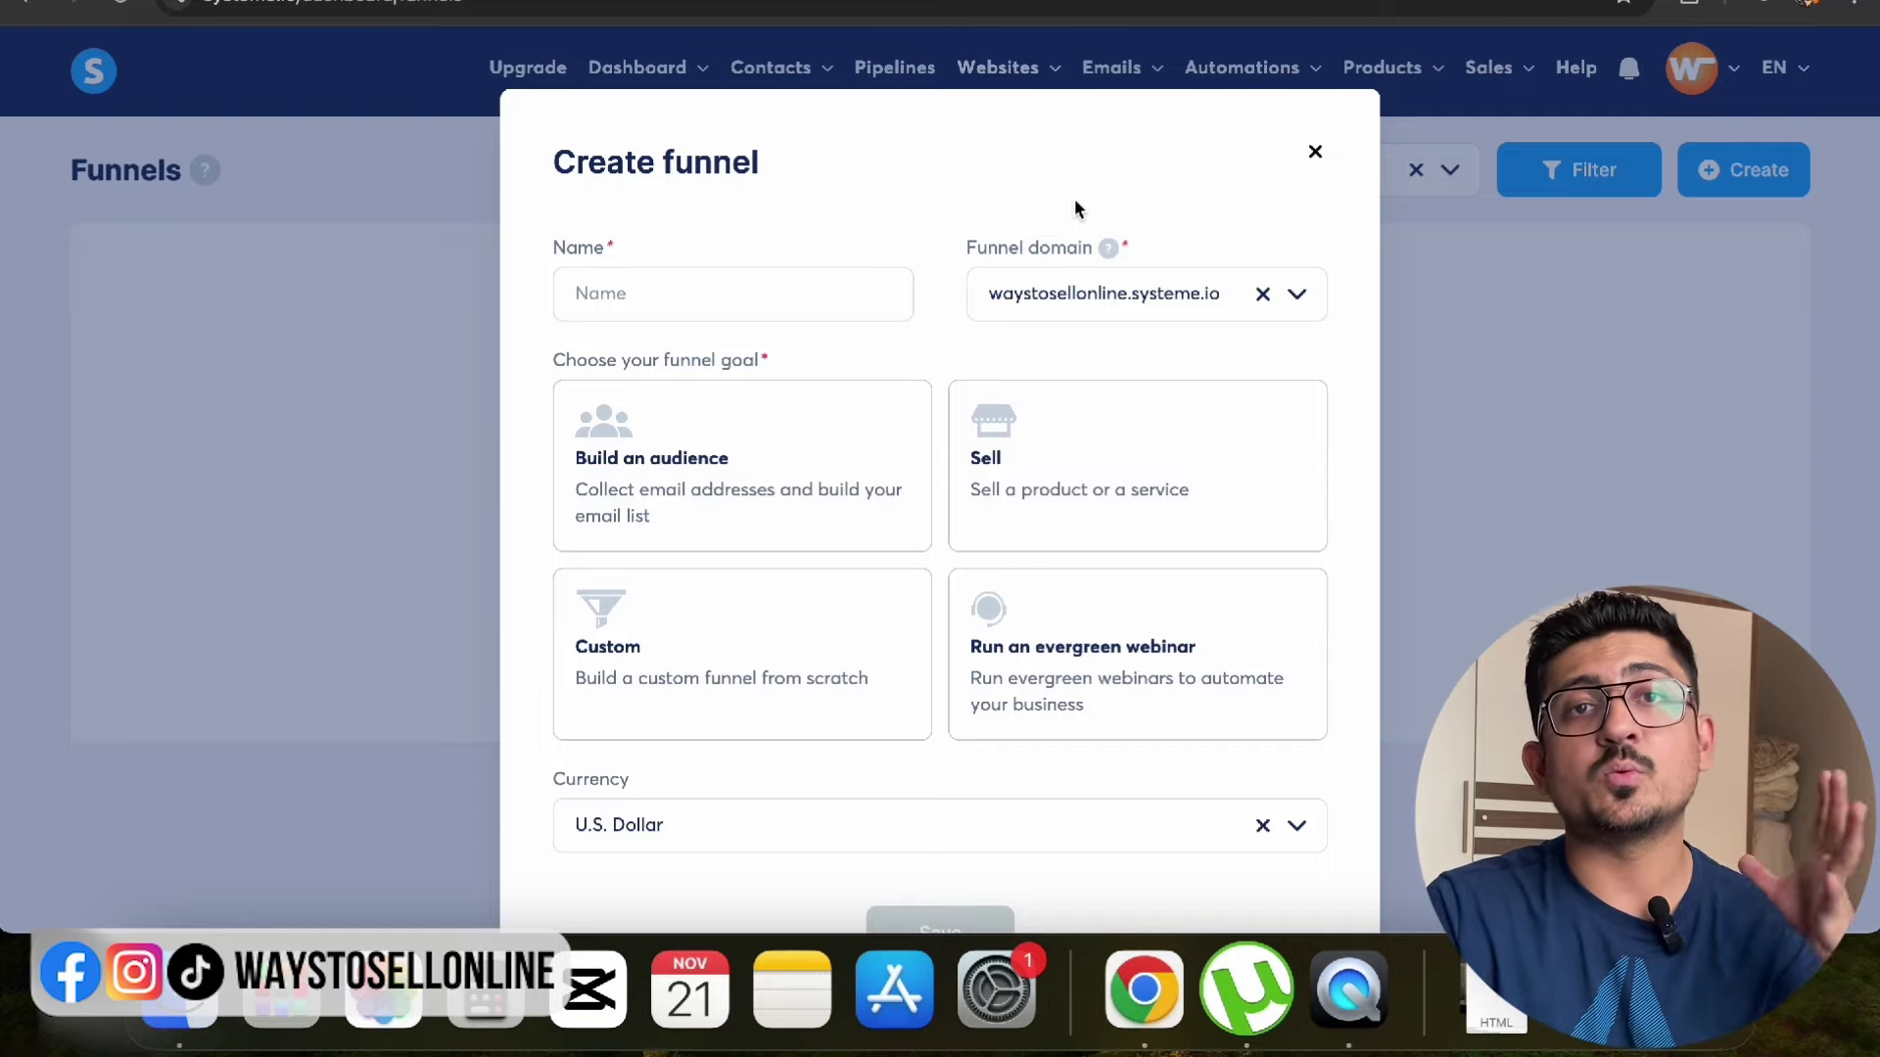
pyautogui.click(818, 297)
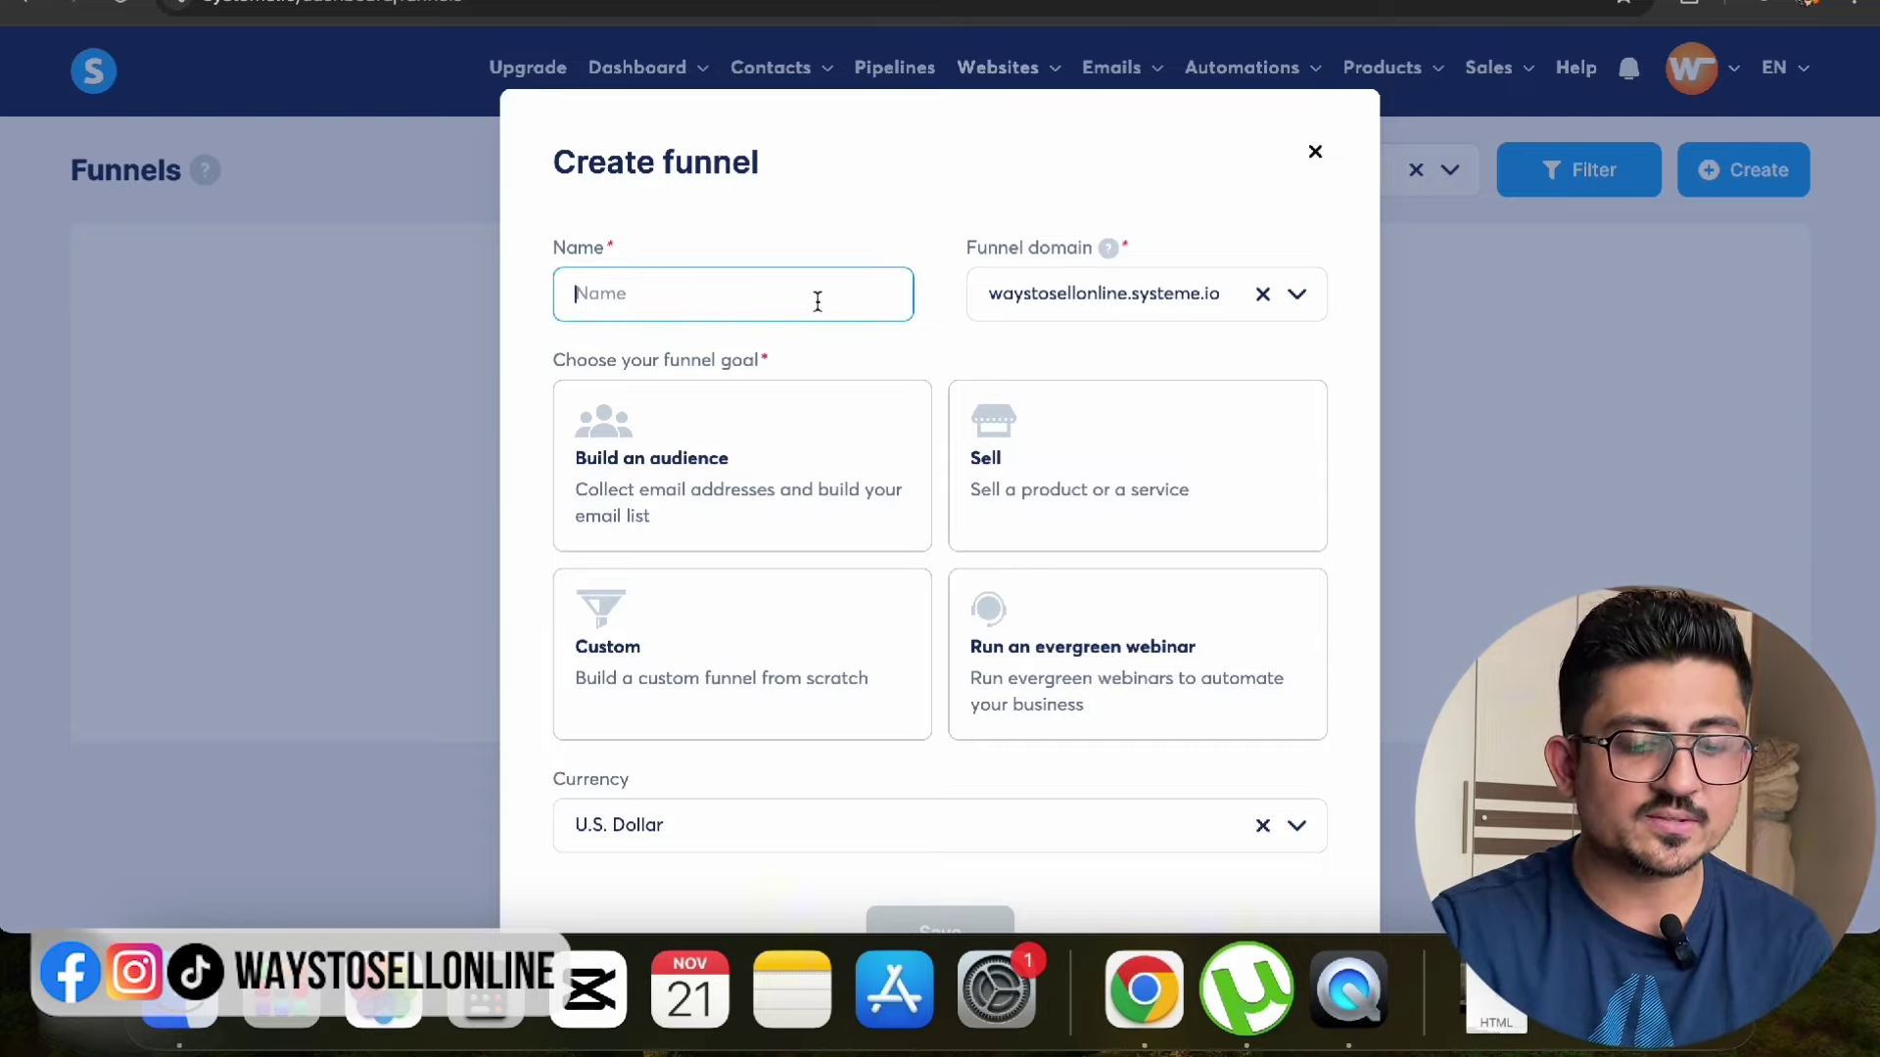
pyautogui.write('Landing Page')
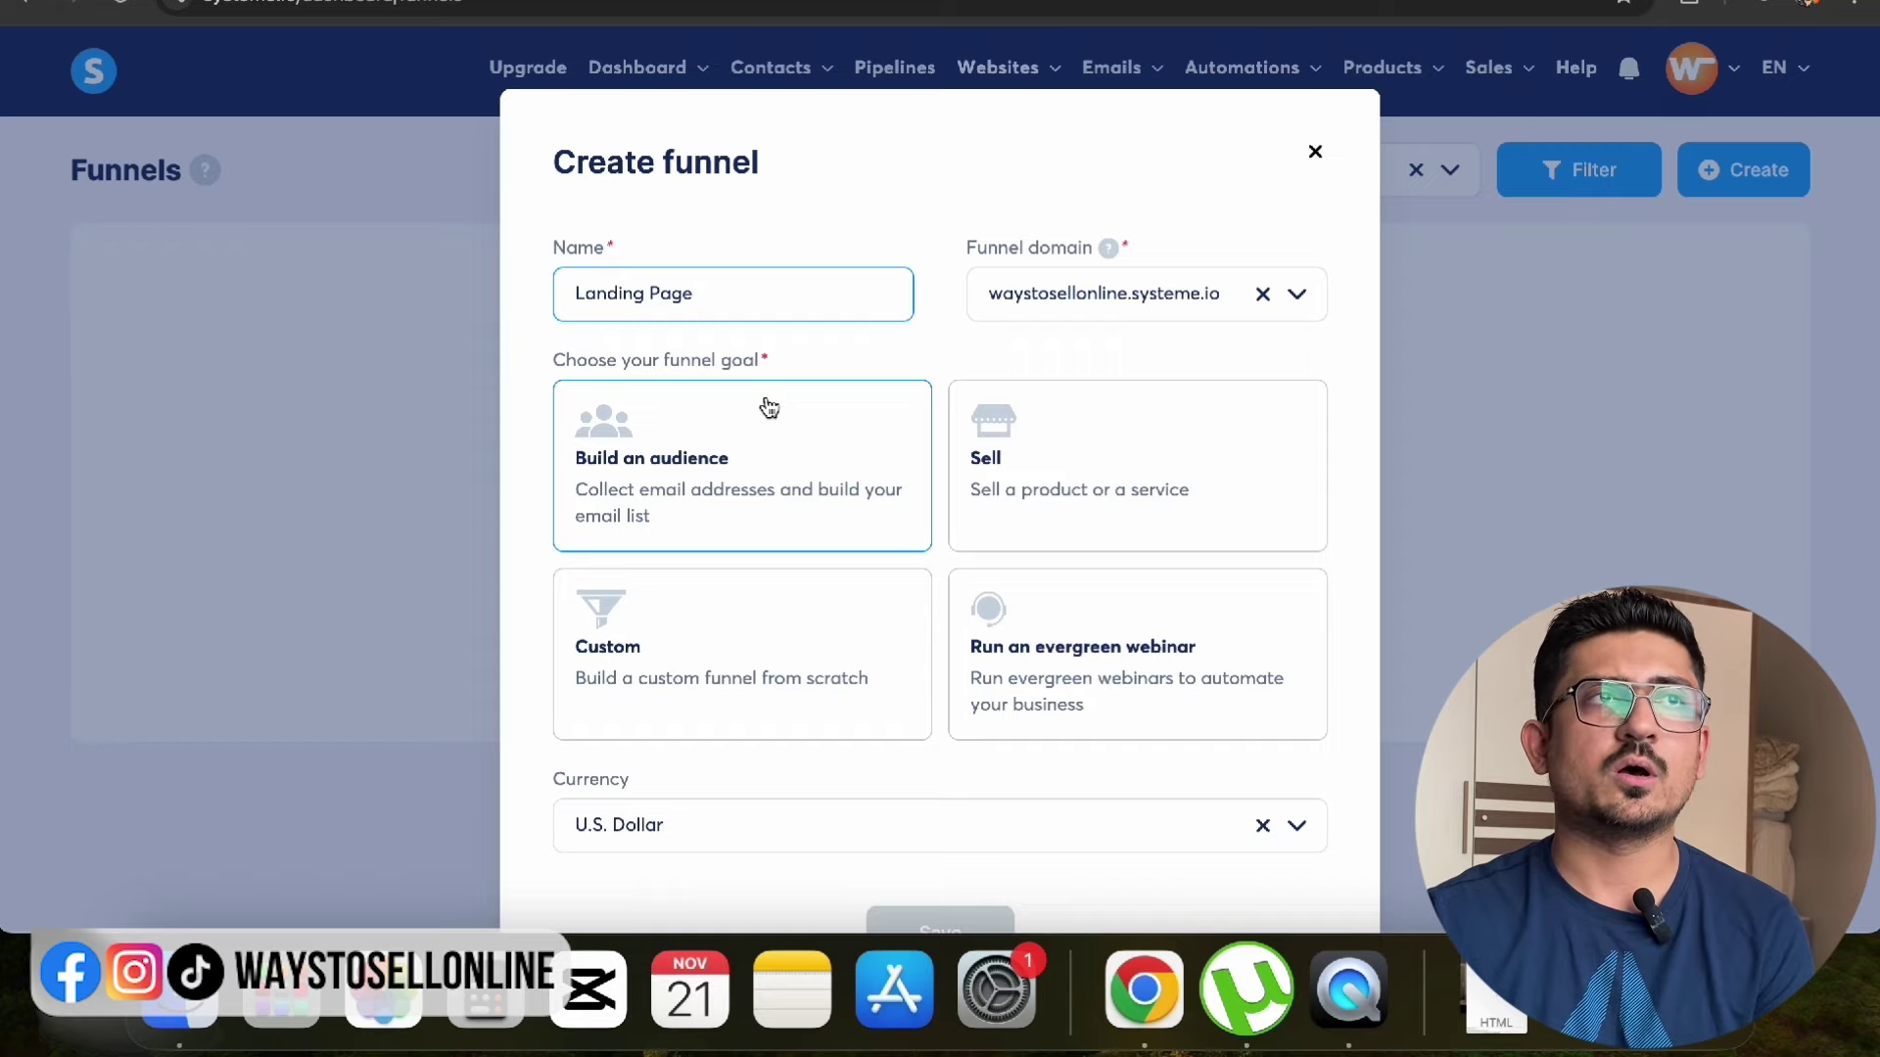
pyautogui.click(1186, 487)
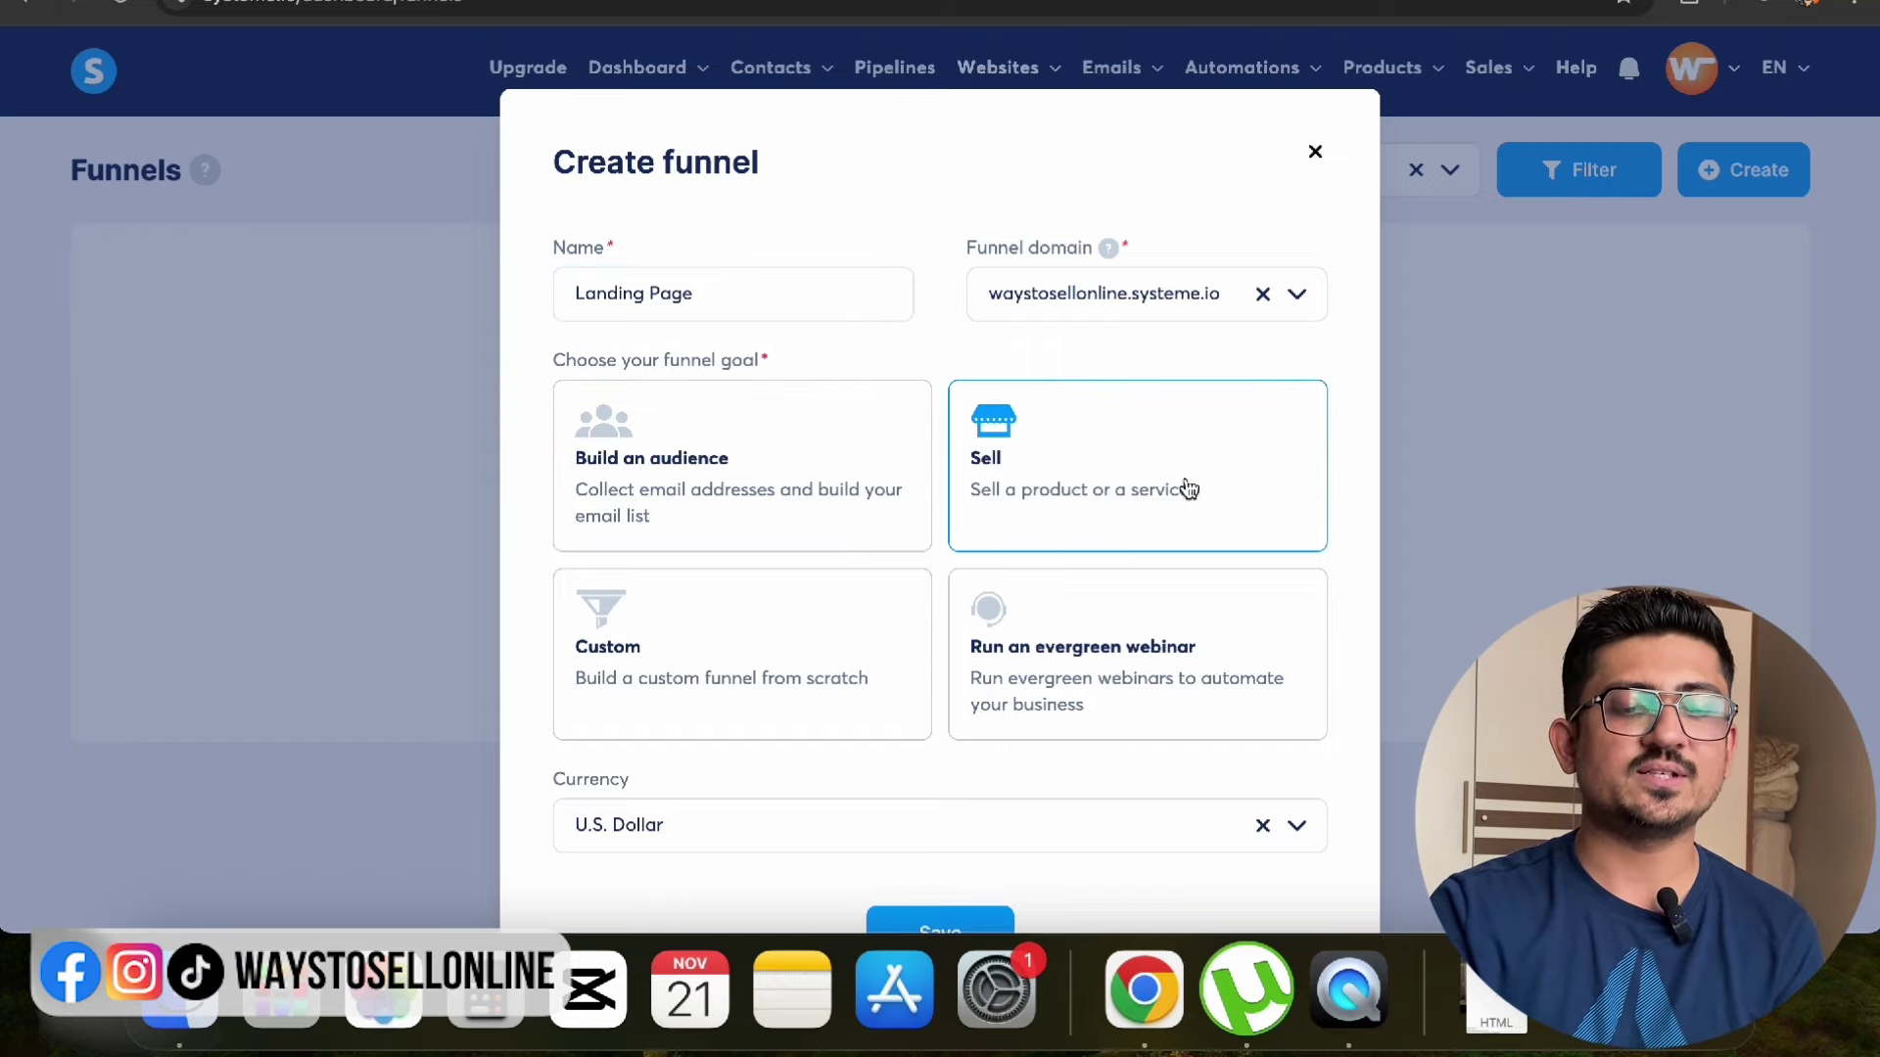
pyautogui.scroll(-3, 1187, 490)
pyautogui.click(966, 793)
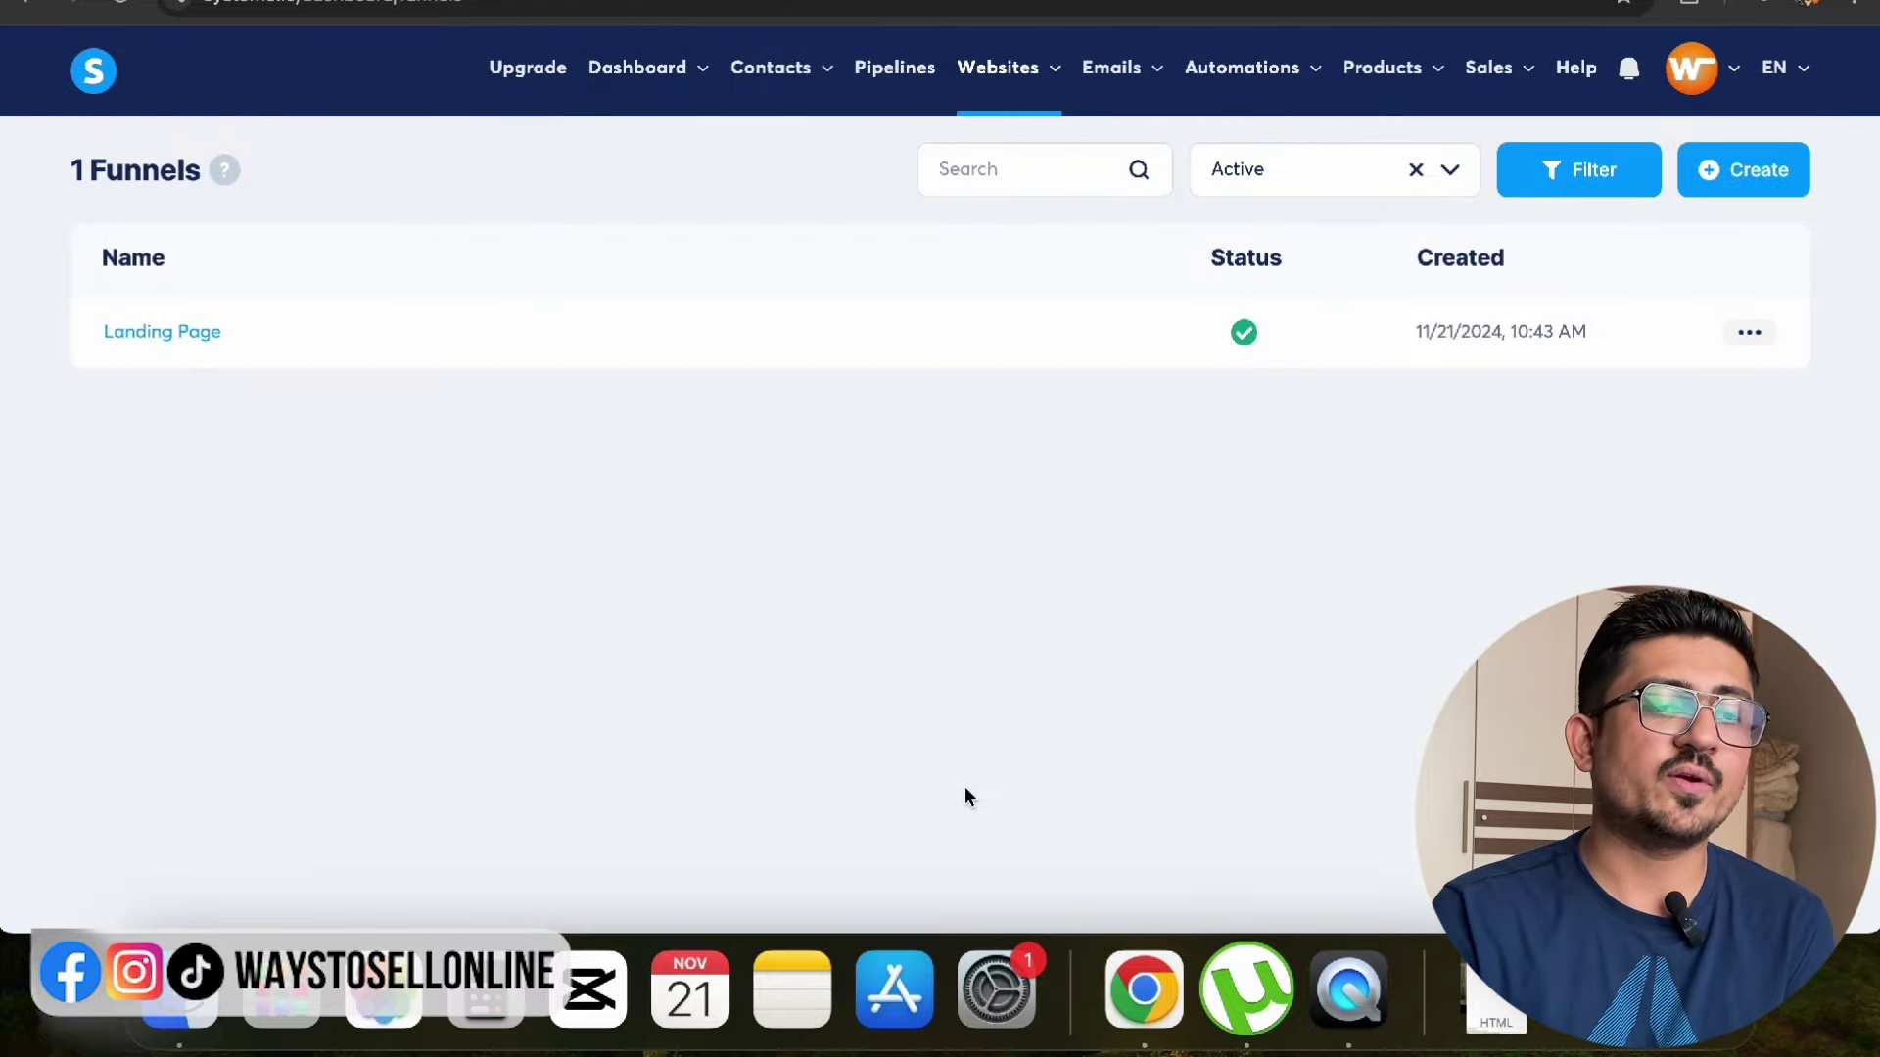
# Step: Add a Sales page step named "Landing Page" to the Landing Page funnel and move it ahead of the Order Form step
pyautogui.click(196, 331)
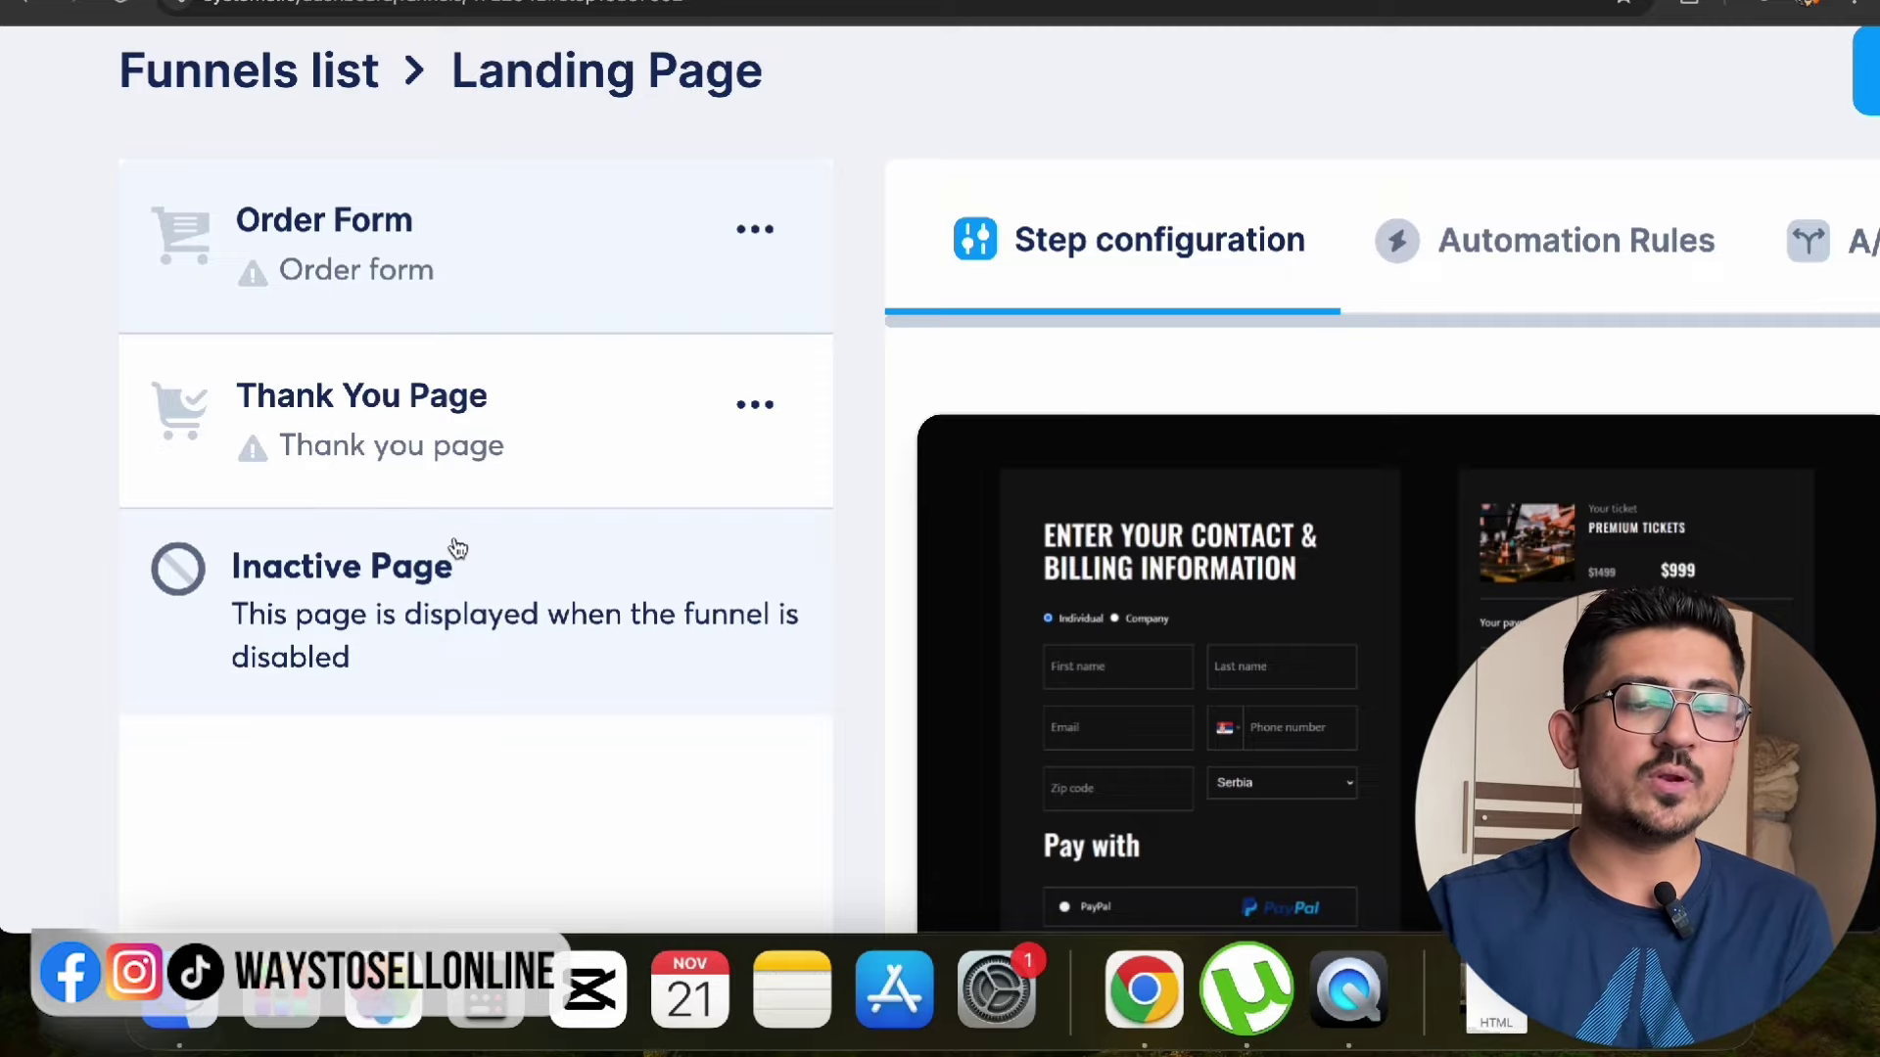
pyautogui.scroll(-5, 453, 546)
pyautogui.click(460, 795)
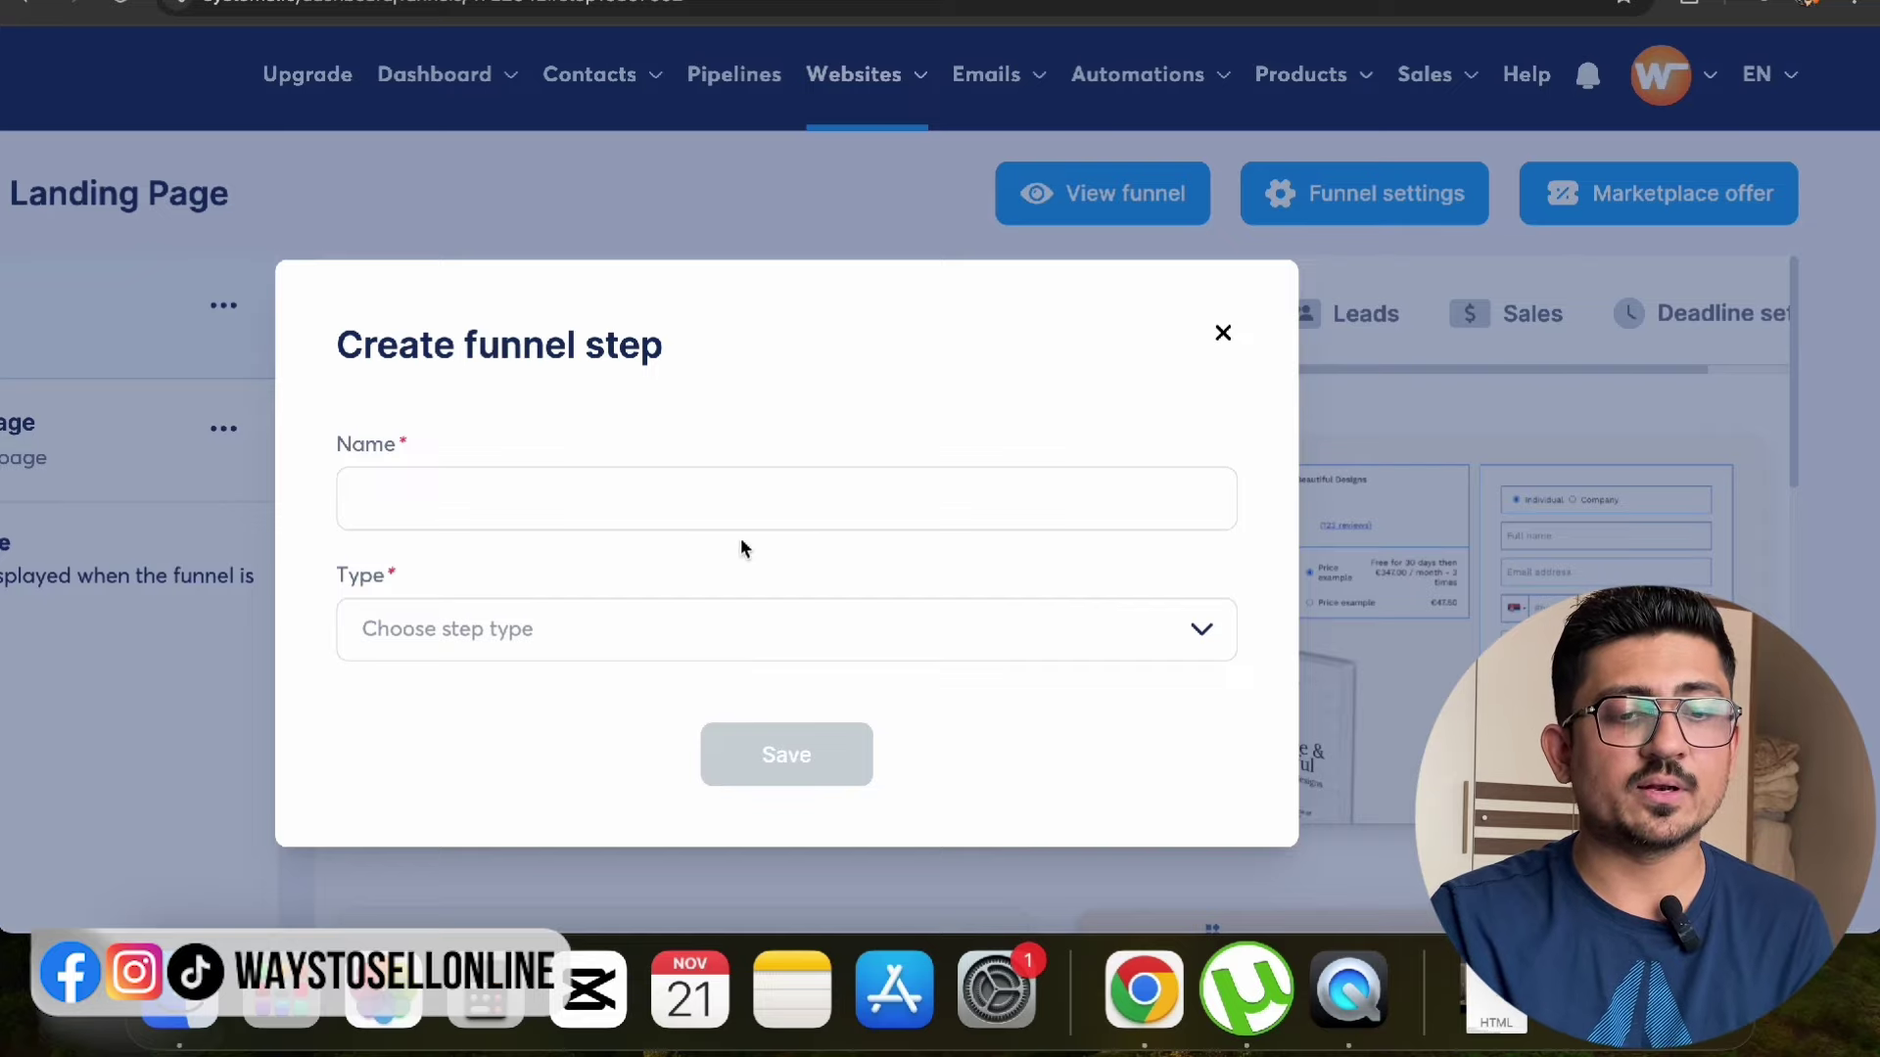
pyautogui.click(746, 502)
pyautogui.write('Land')
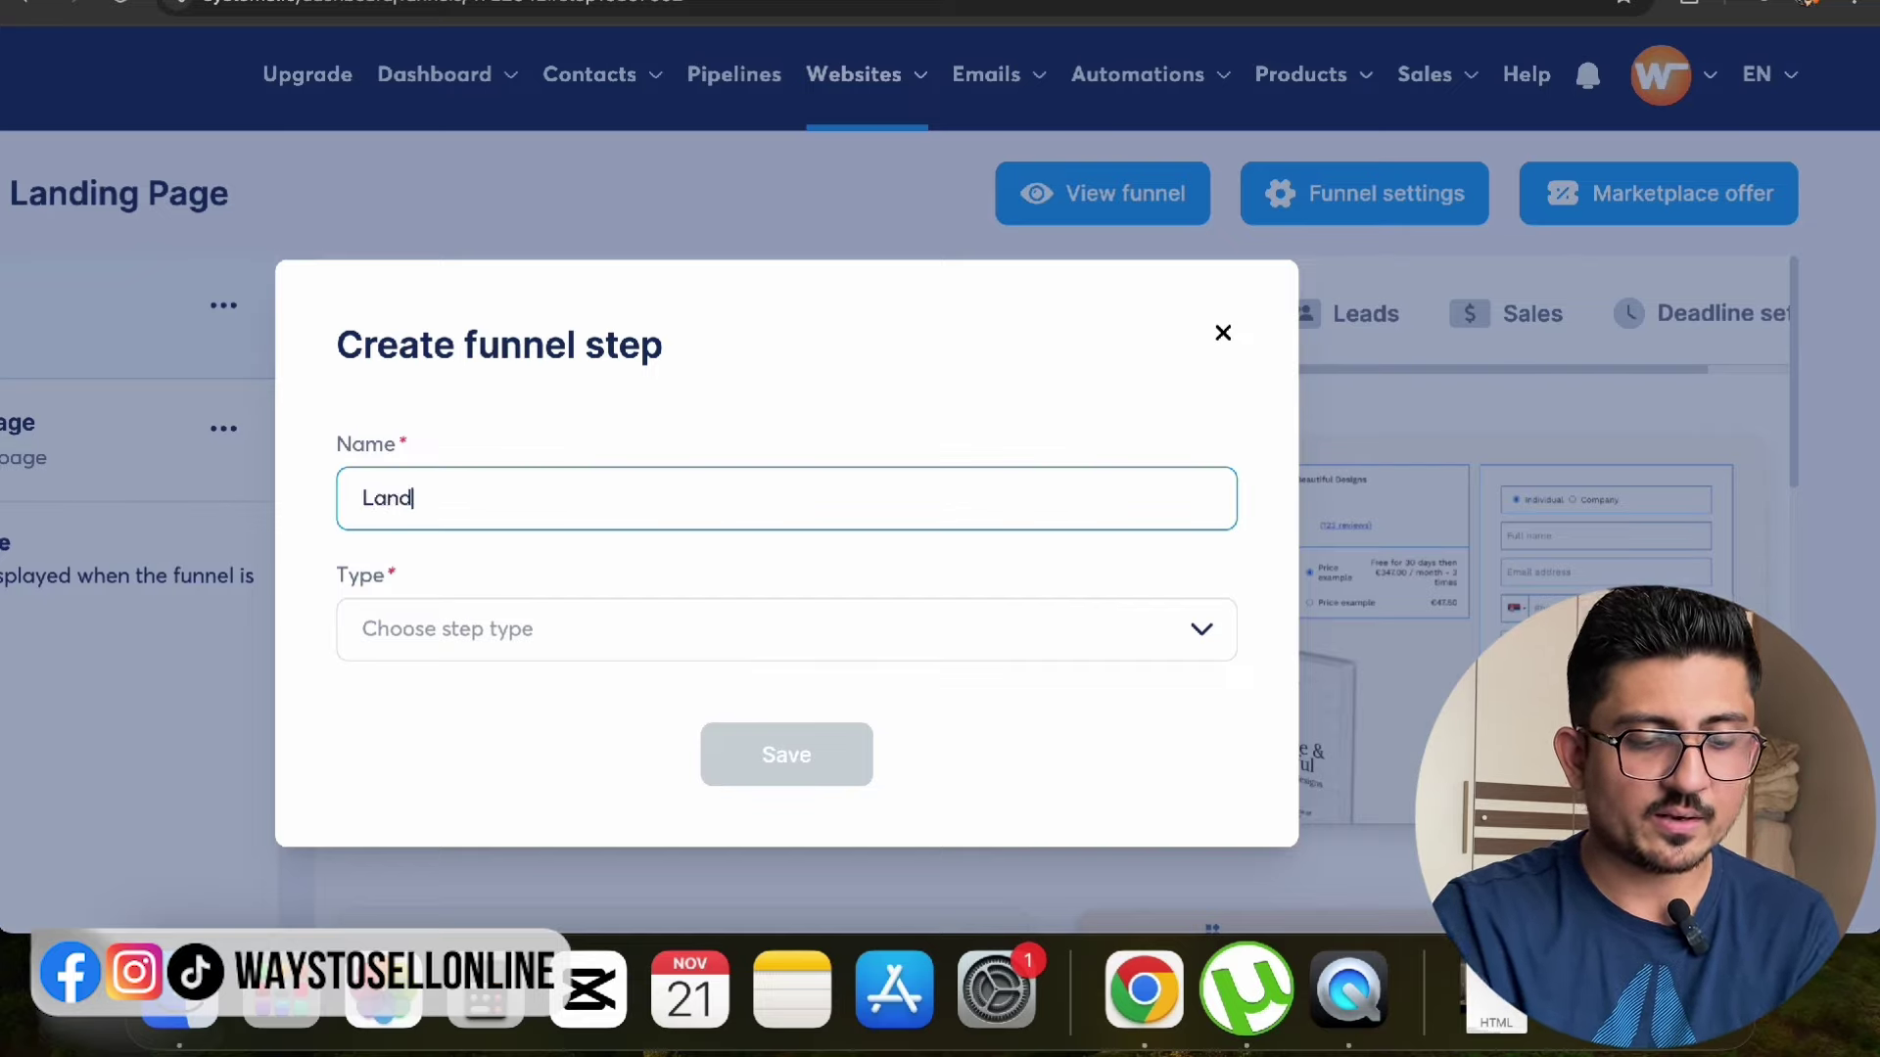
pyautogui.write('ing Page')
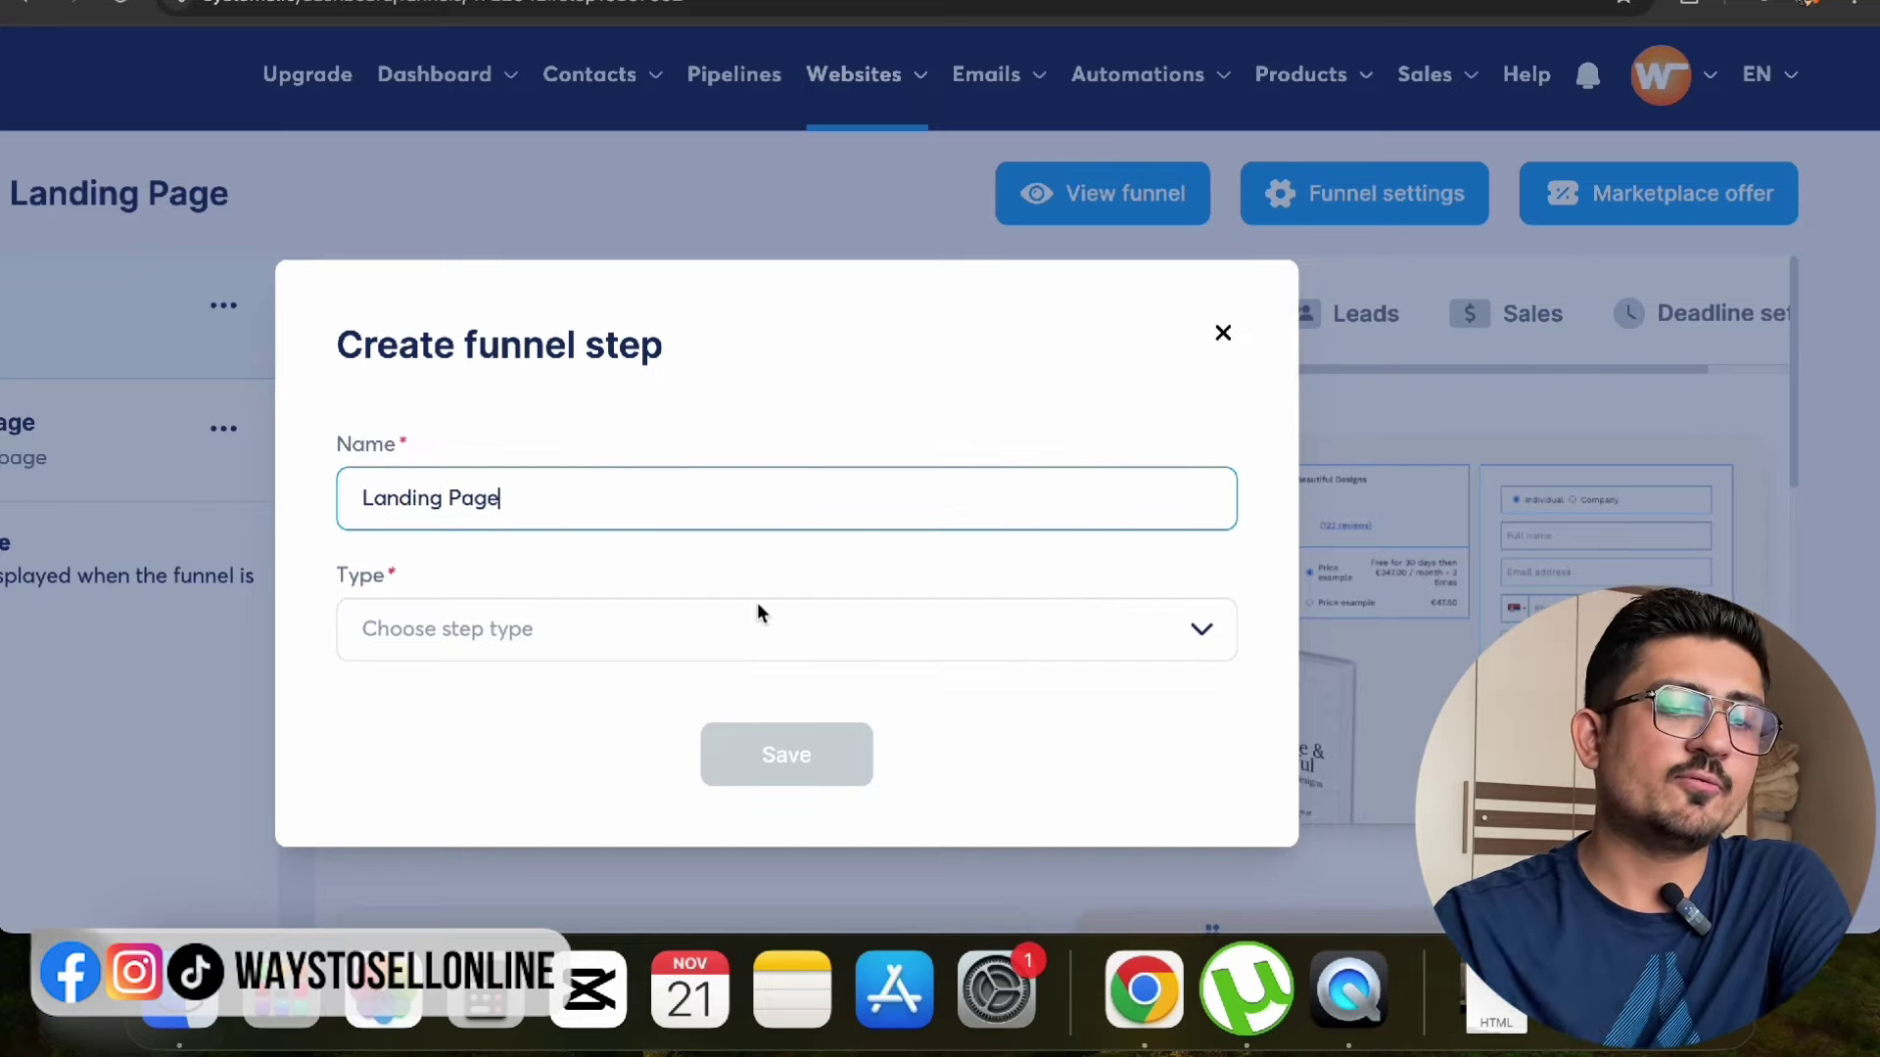
pyautogui.click(1192, 637)
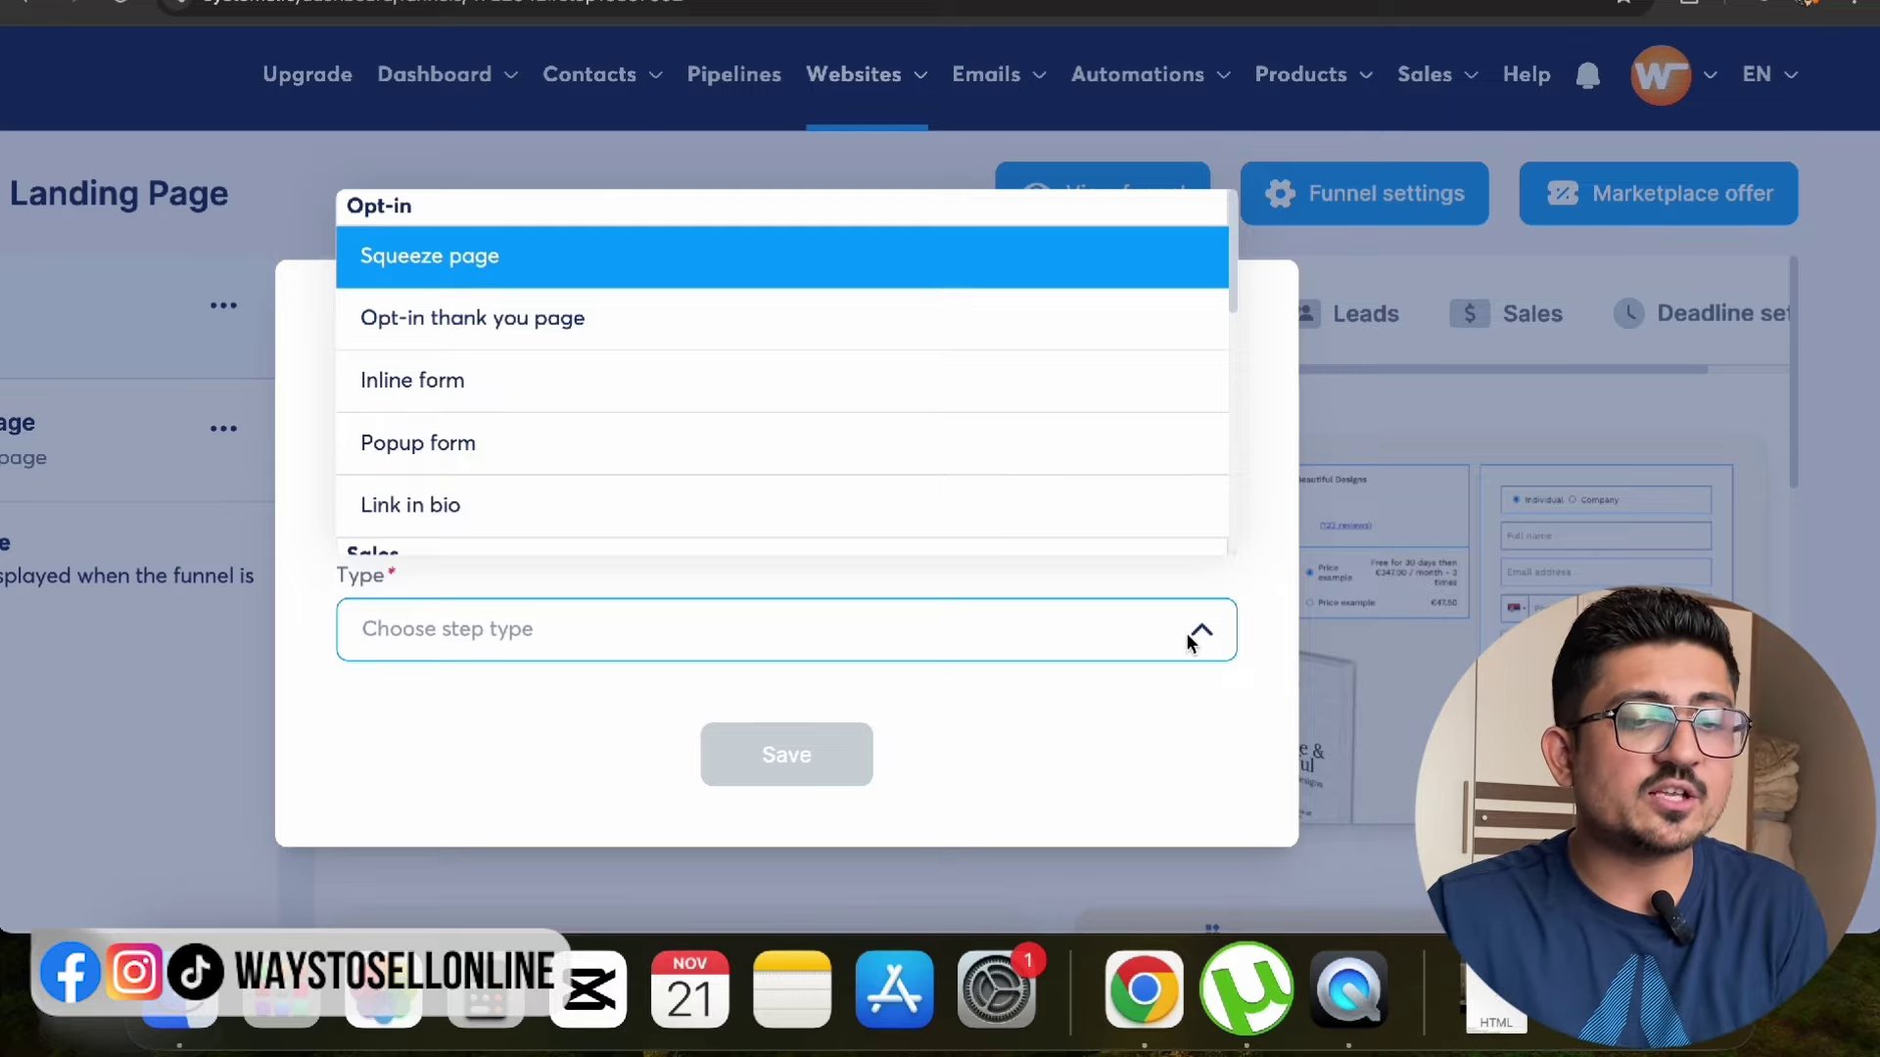
pyautogui.write('sales')
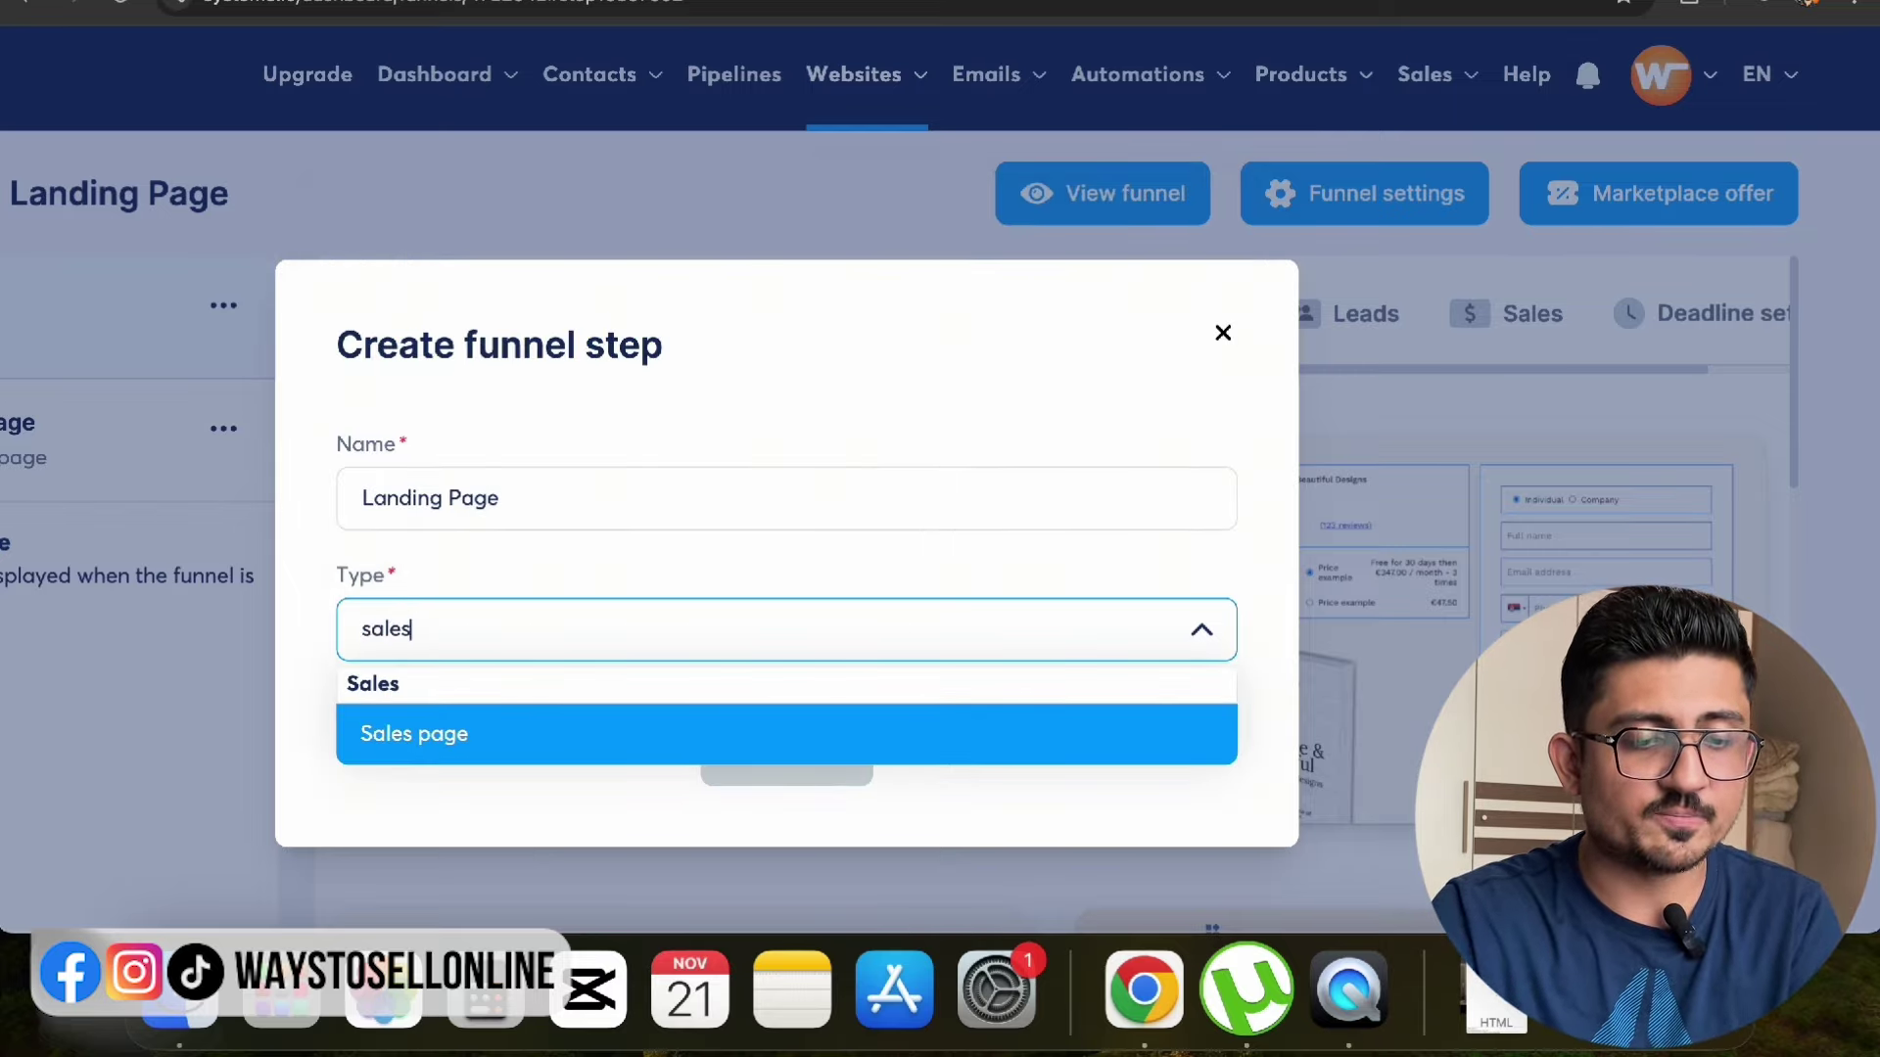
pyautogui.click(448, 745)
pyautogui.click(769, 759)
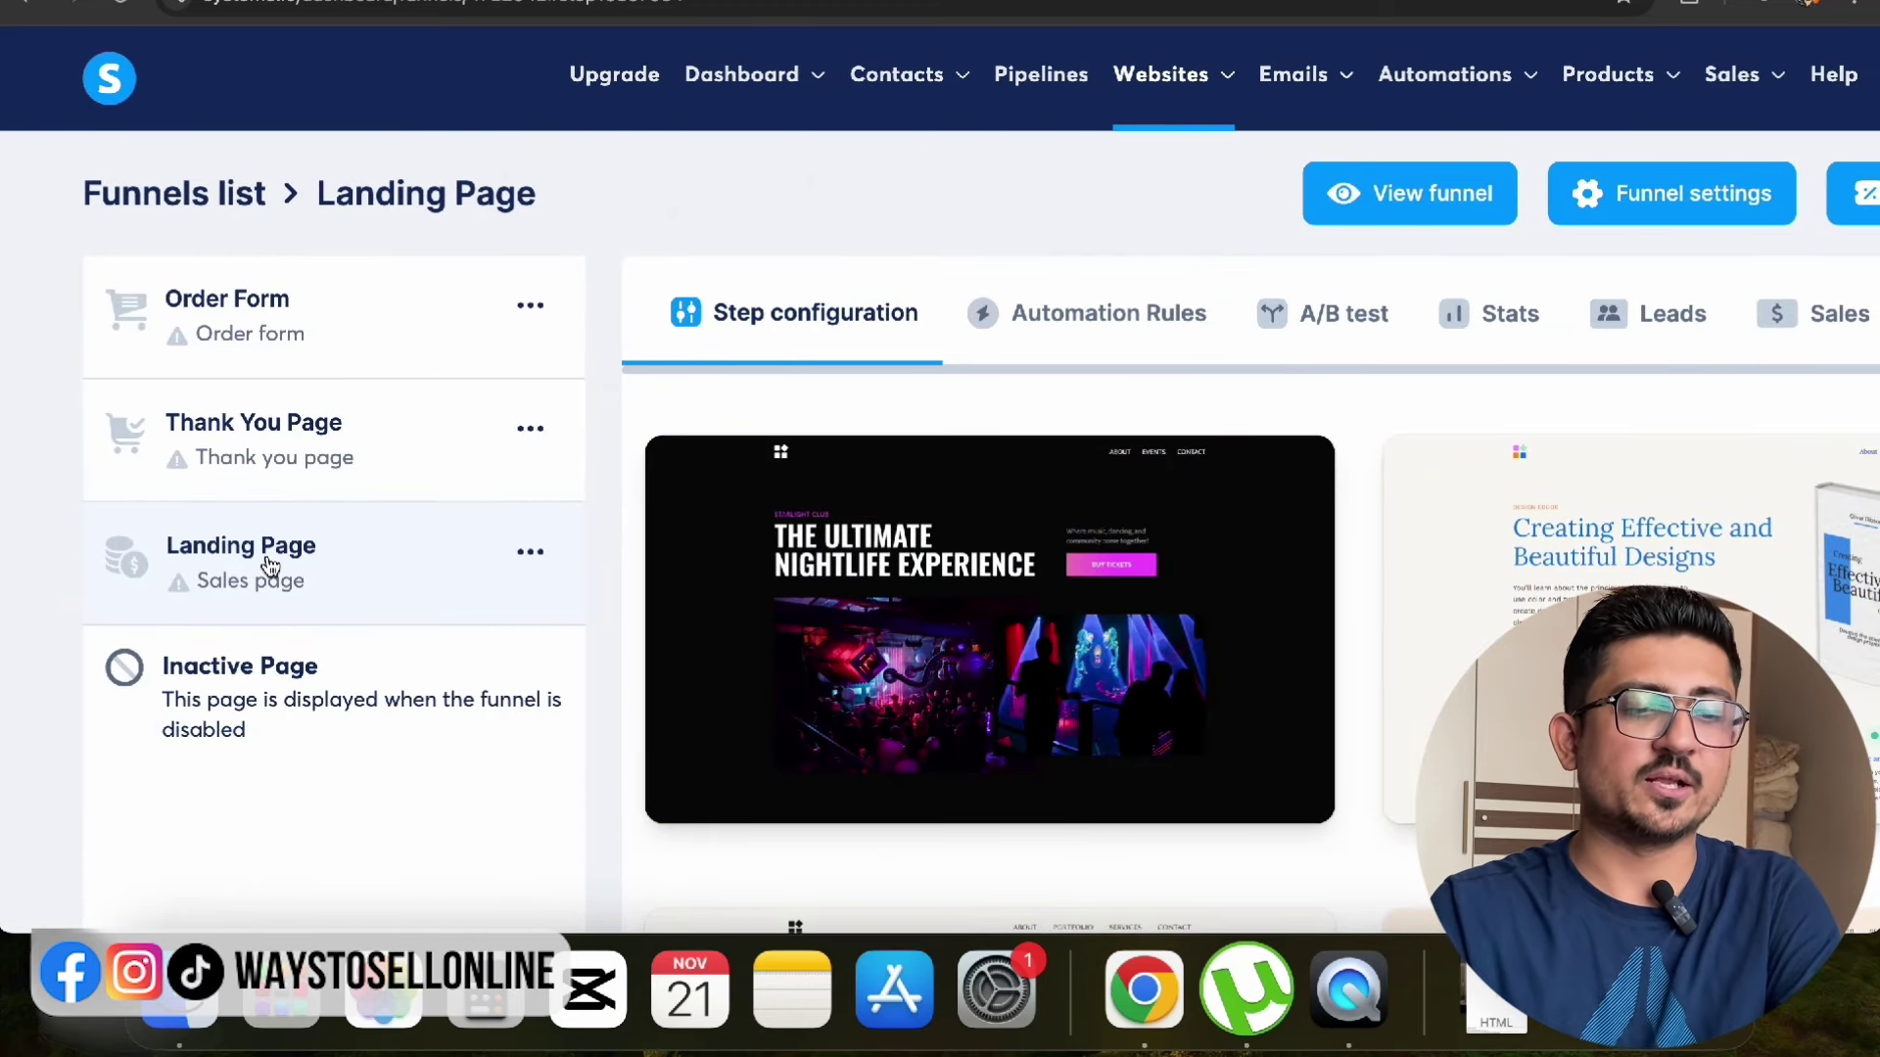
pyautogui.moveTo(271, 566); pyautogui.dragTo(266, 308)
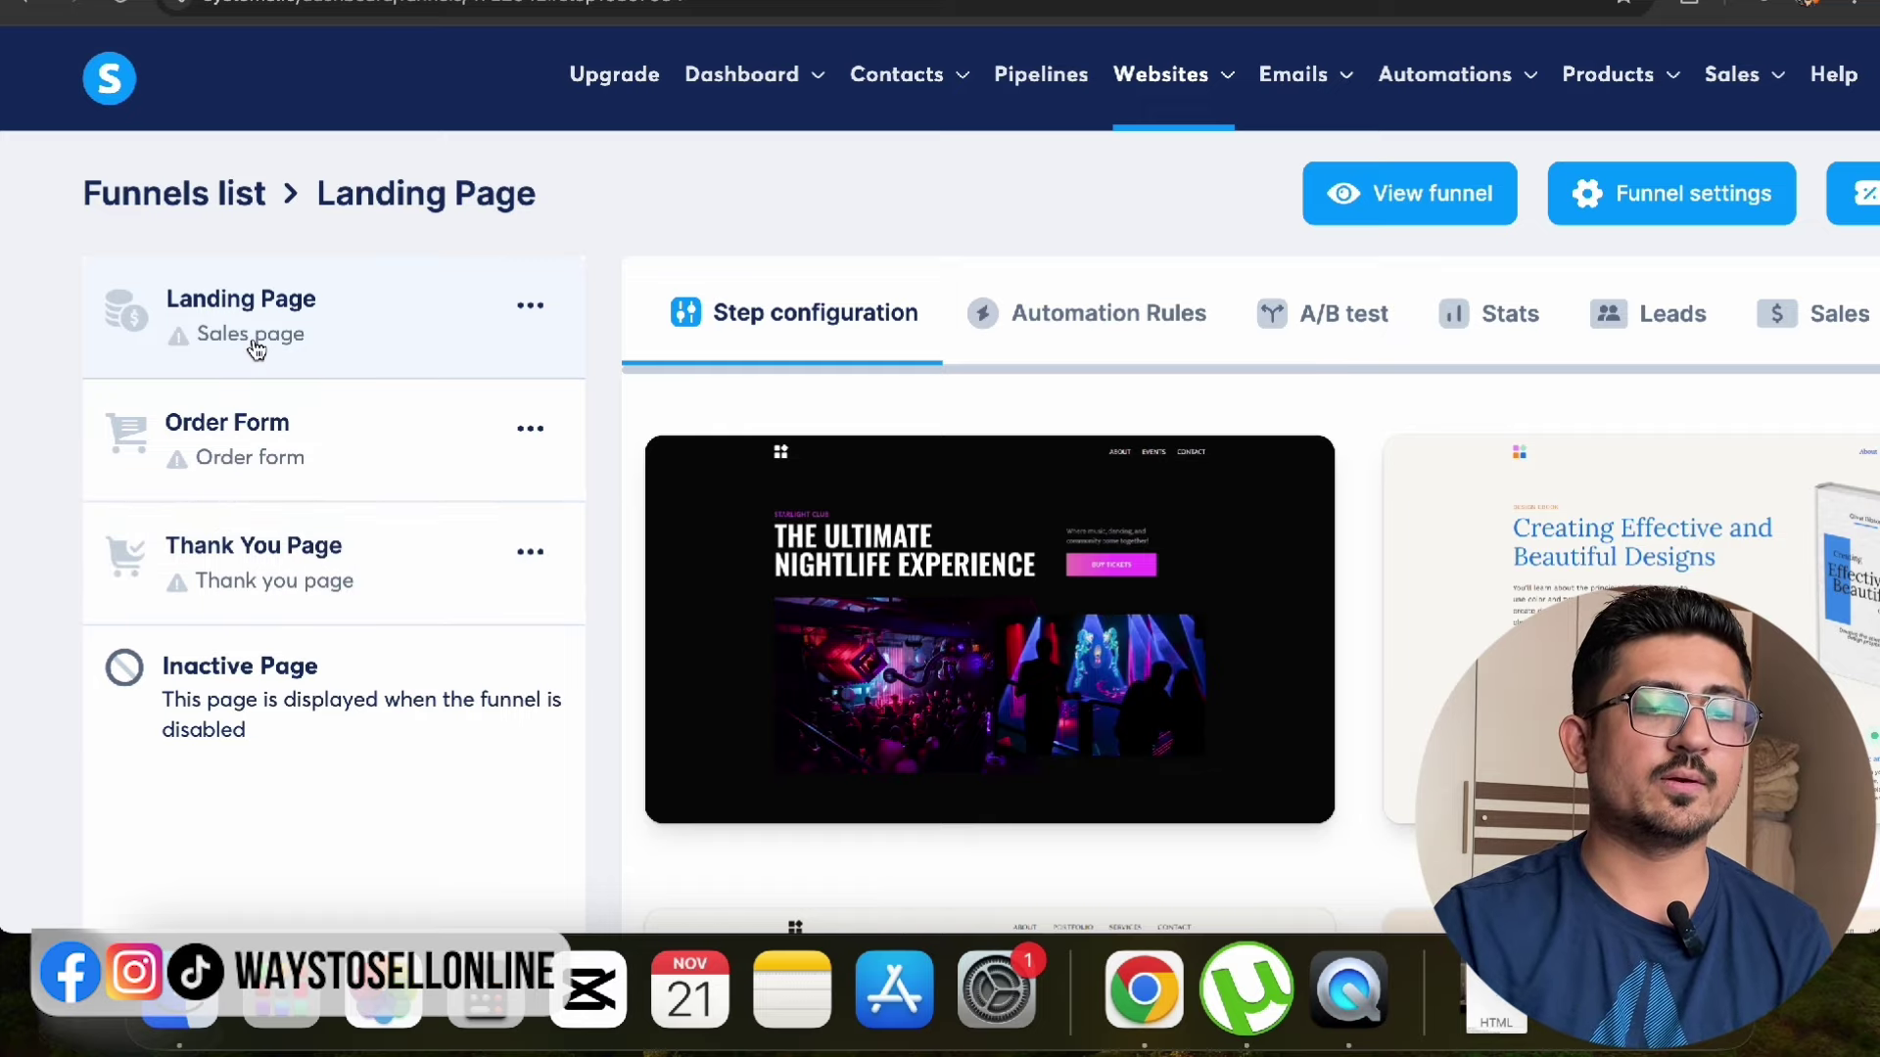
# Step: Apply the dark Business Success Course template ("Join & Become Like the Top 1%") to the Landing Page step and open the page for editing
pyautogui.hscroll(4, 1247, 500)
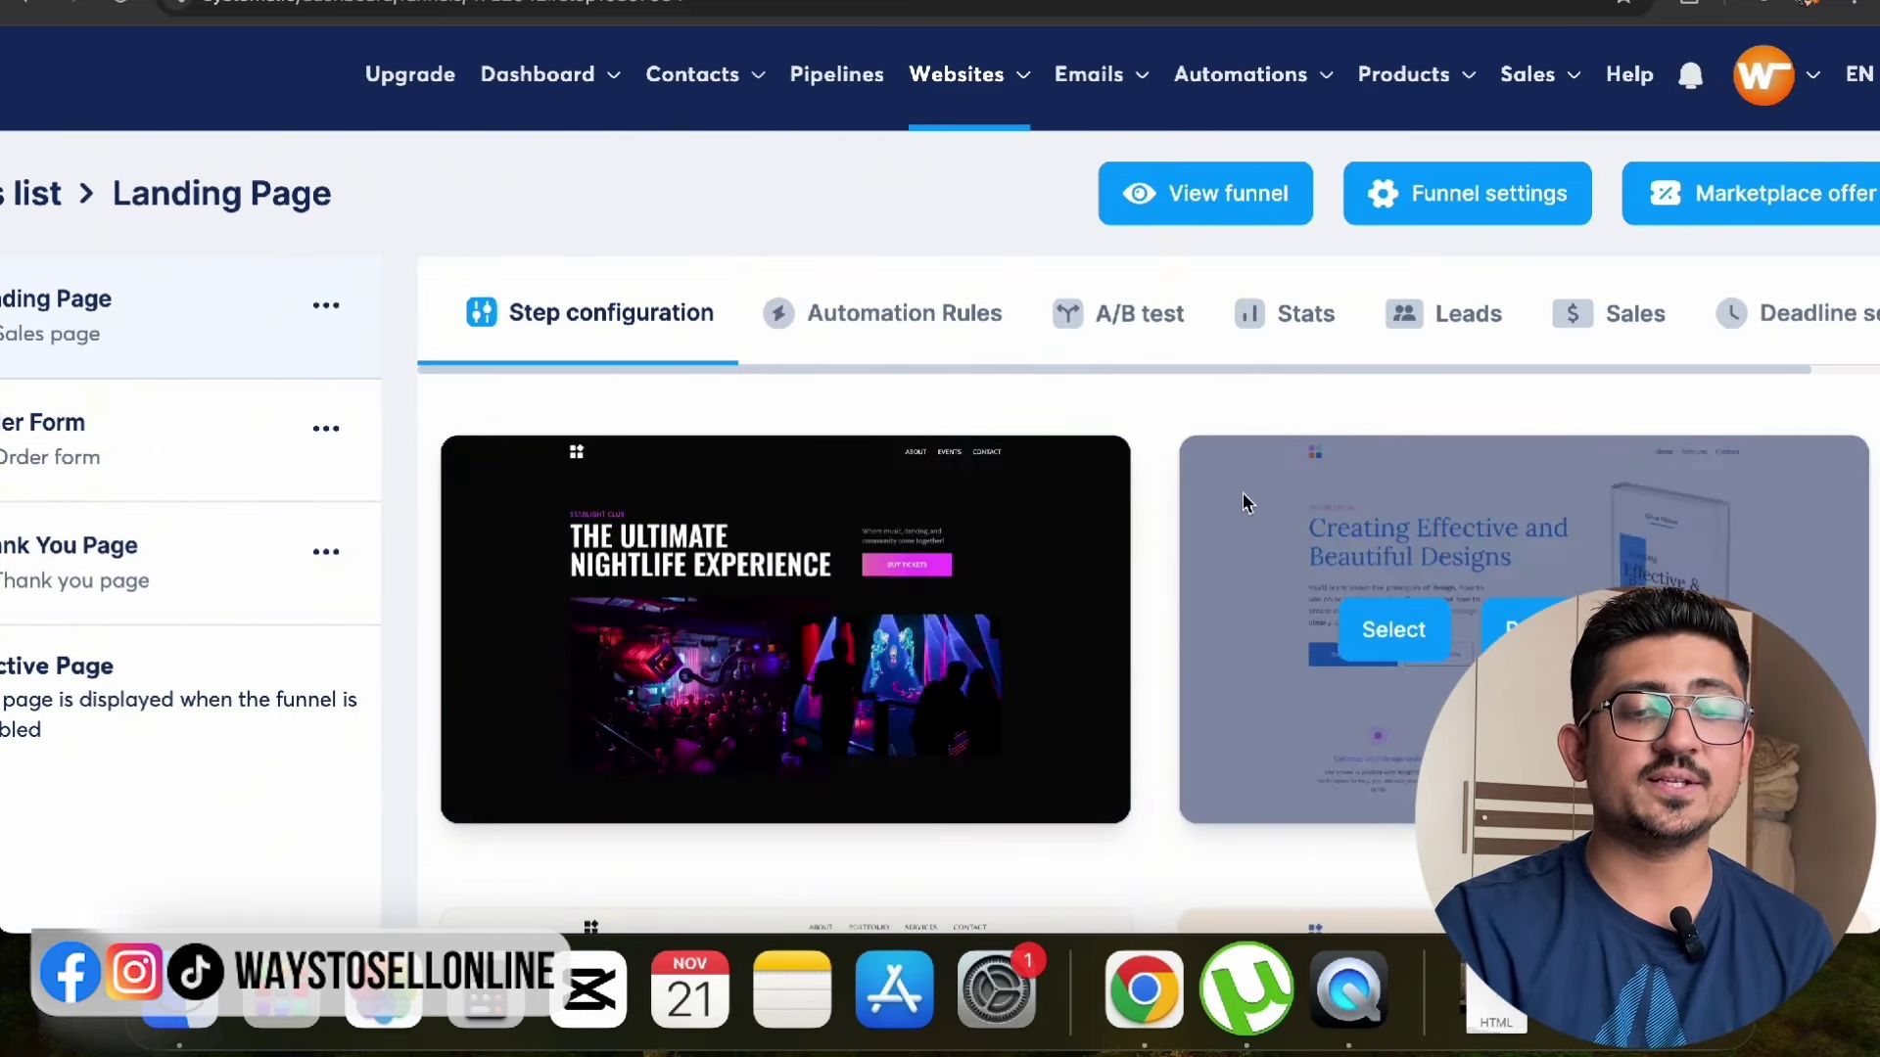
pyautogui.scroll(-5, 1156, 500)
pyautogui.scroll(-2, 1157, 506)
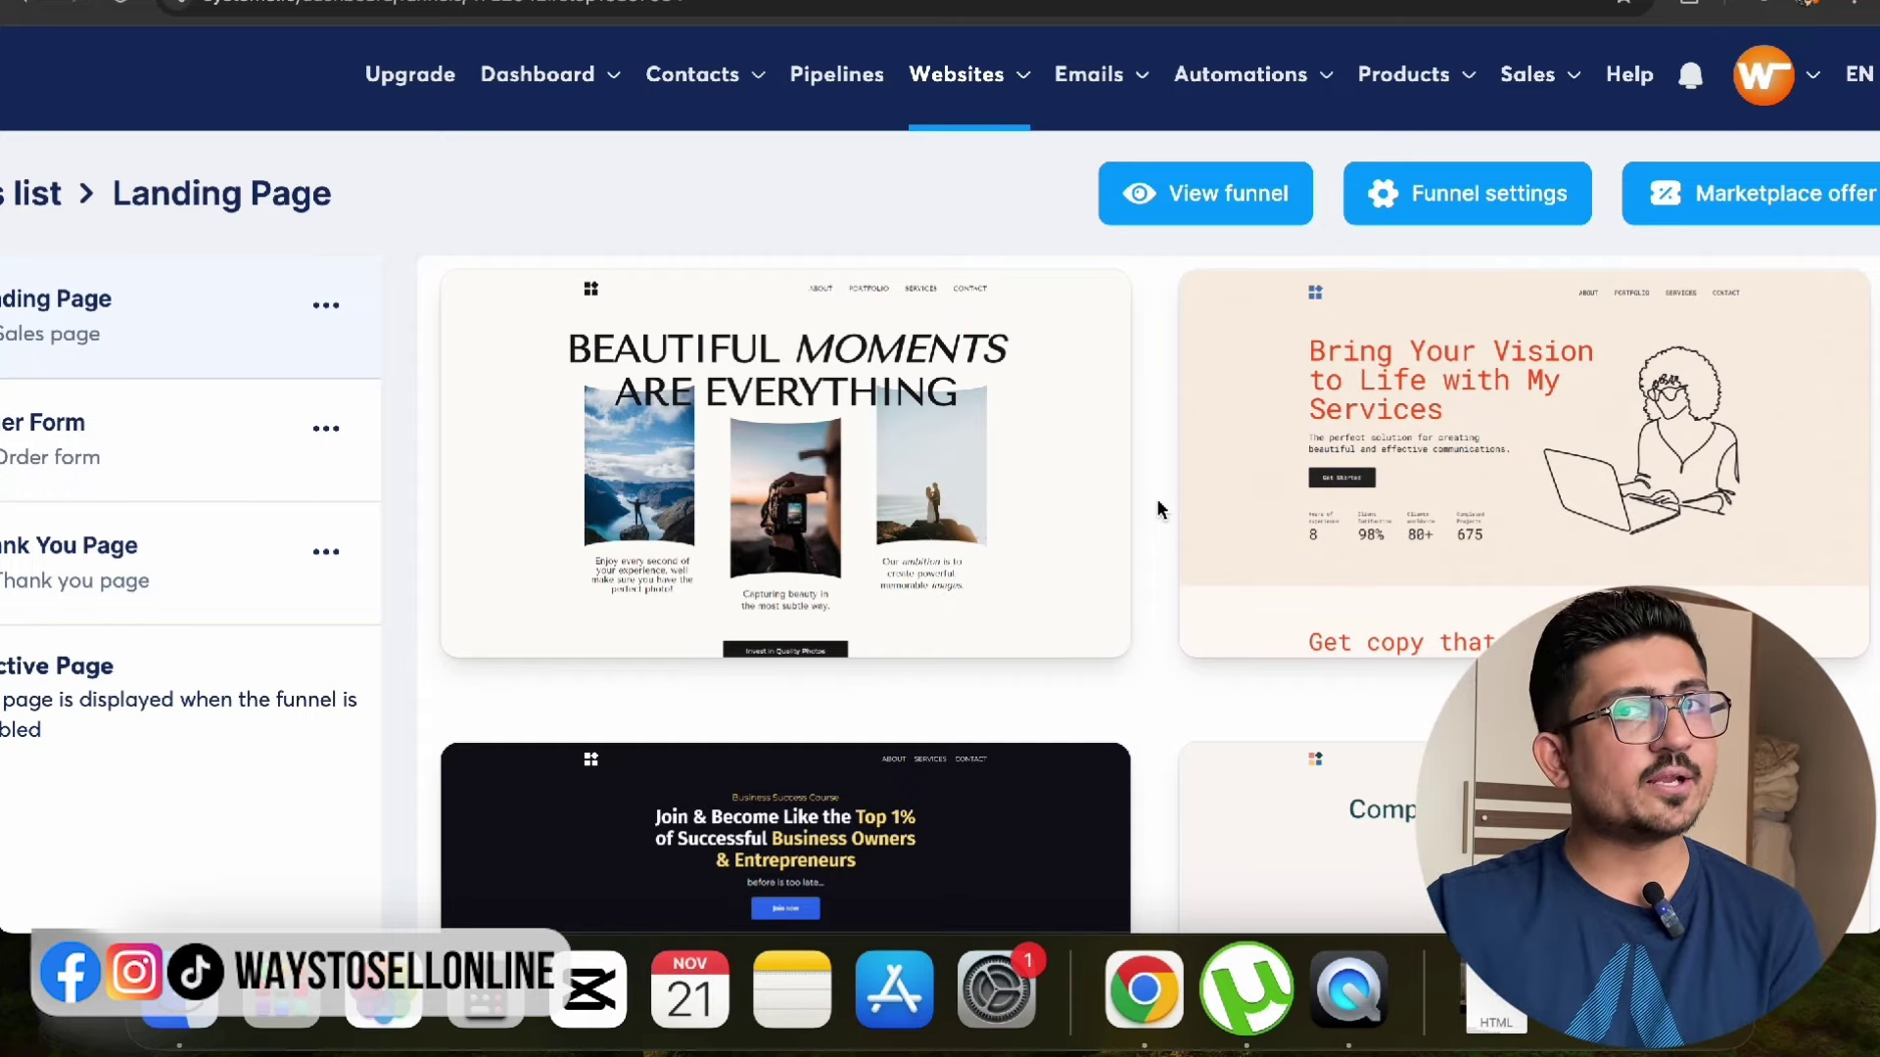
pyautogui.scroll(-3, 1158, 508)
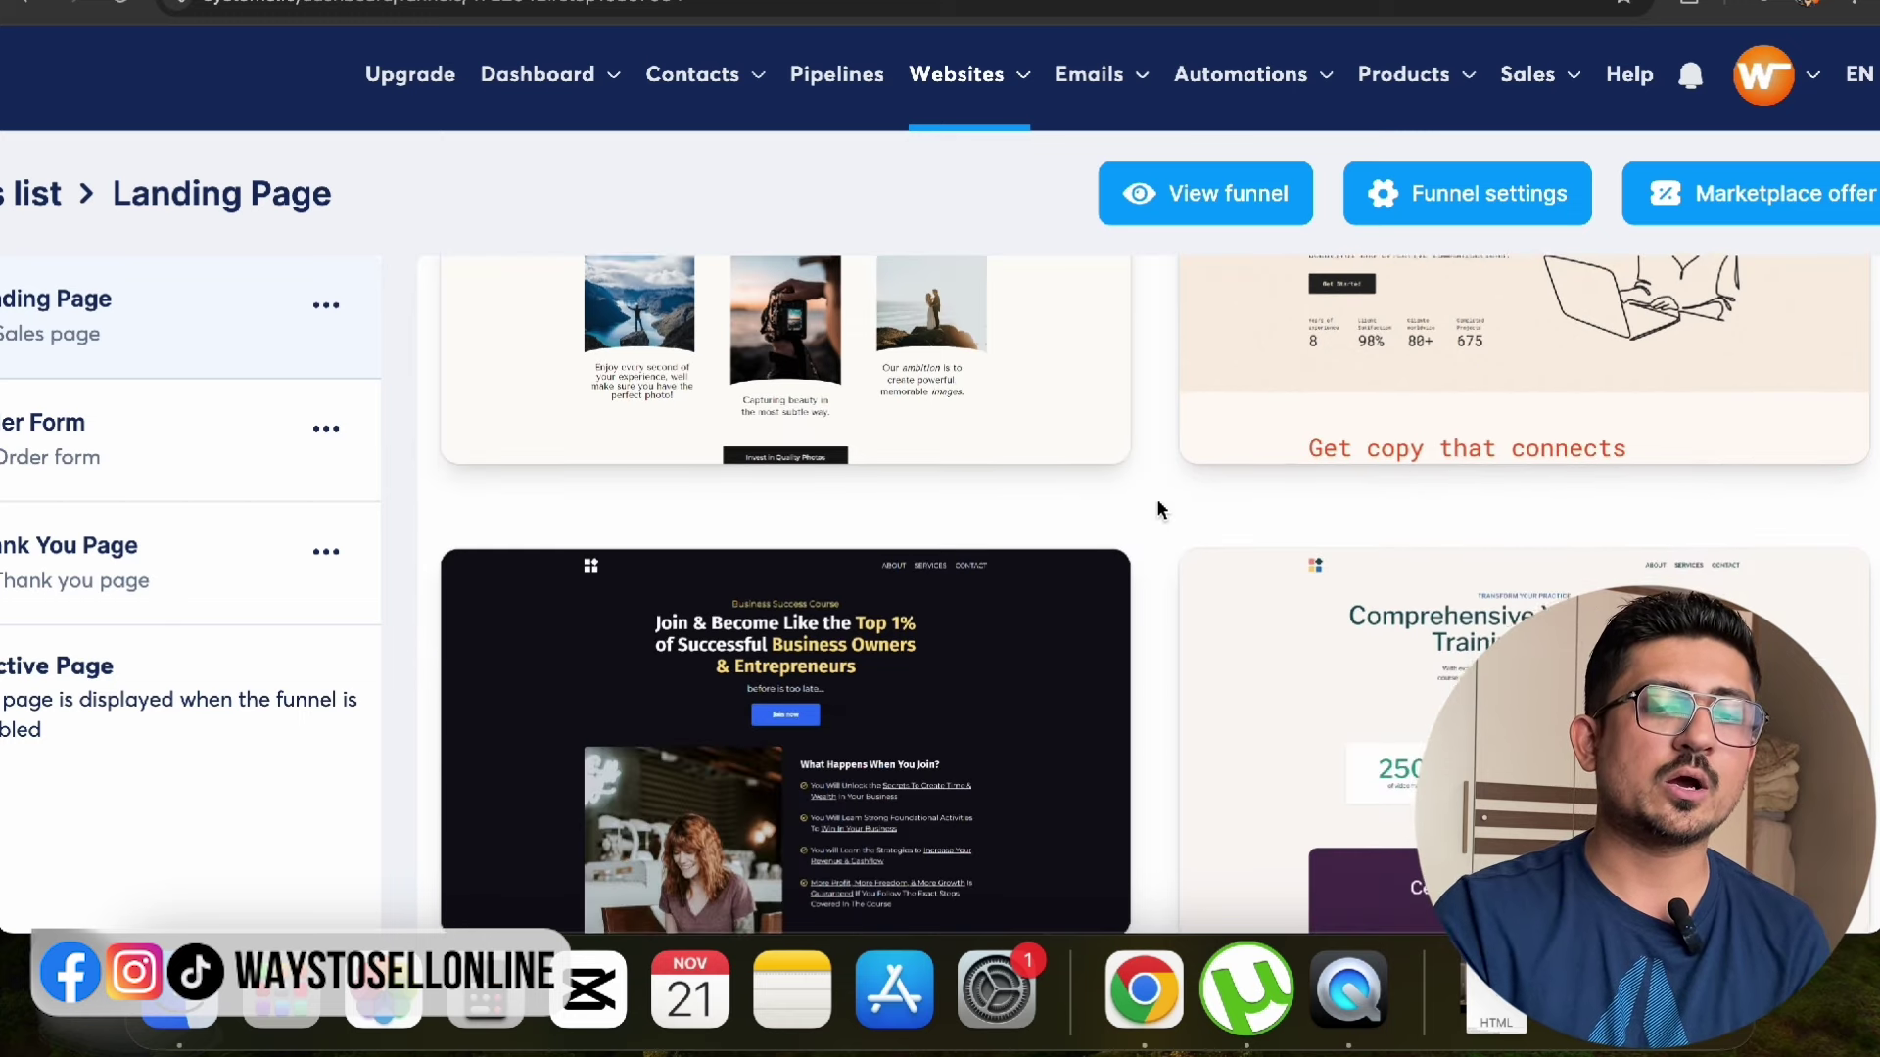
pyautogui.moveTo(752, 622)
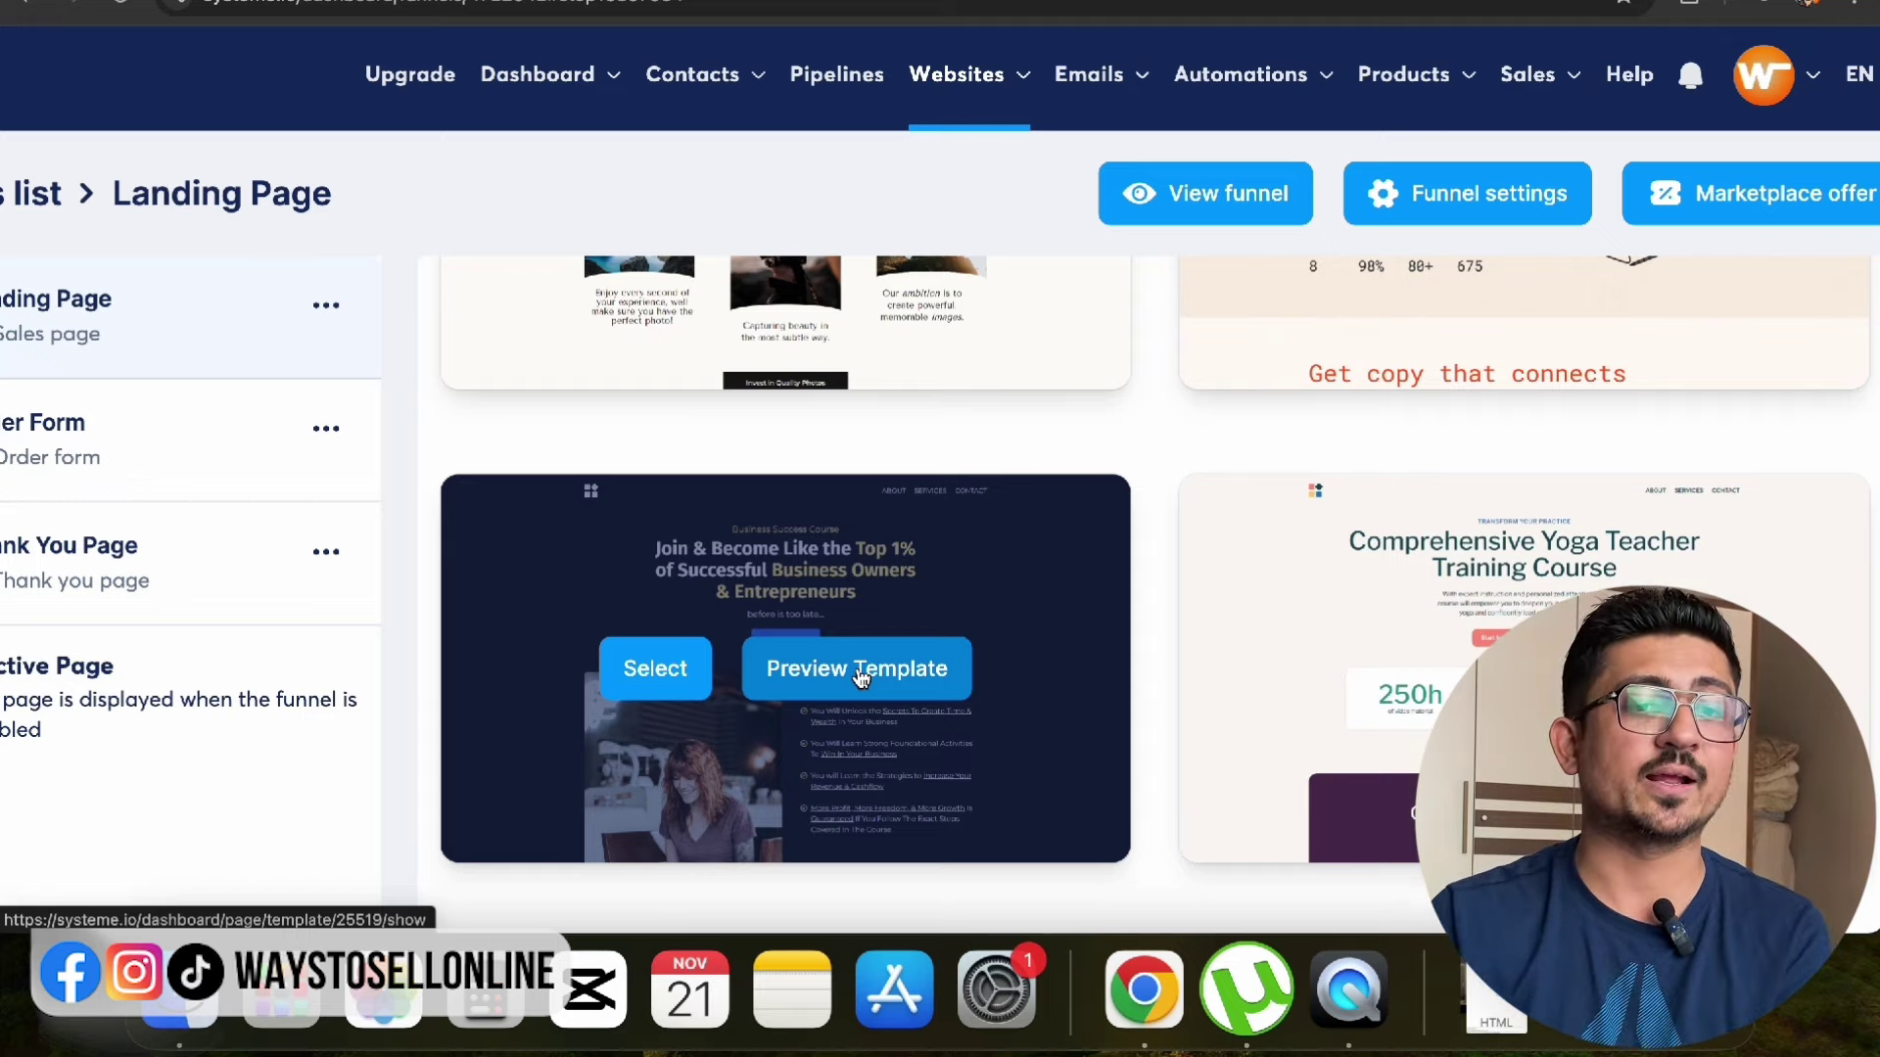
pyautogui.click(662, 675)
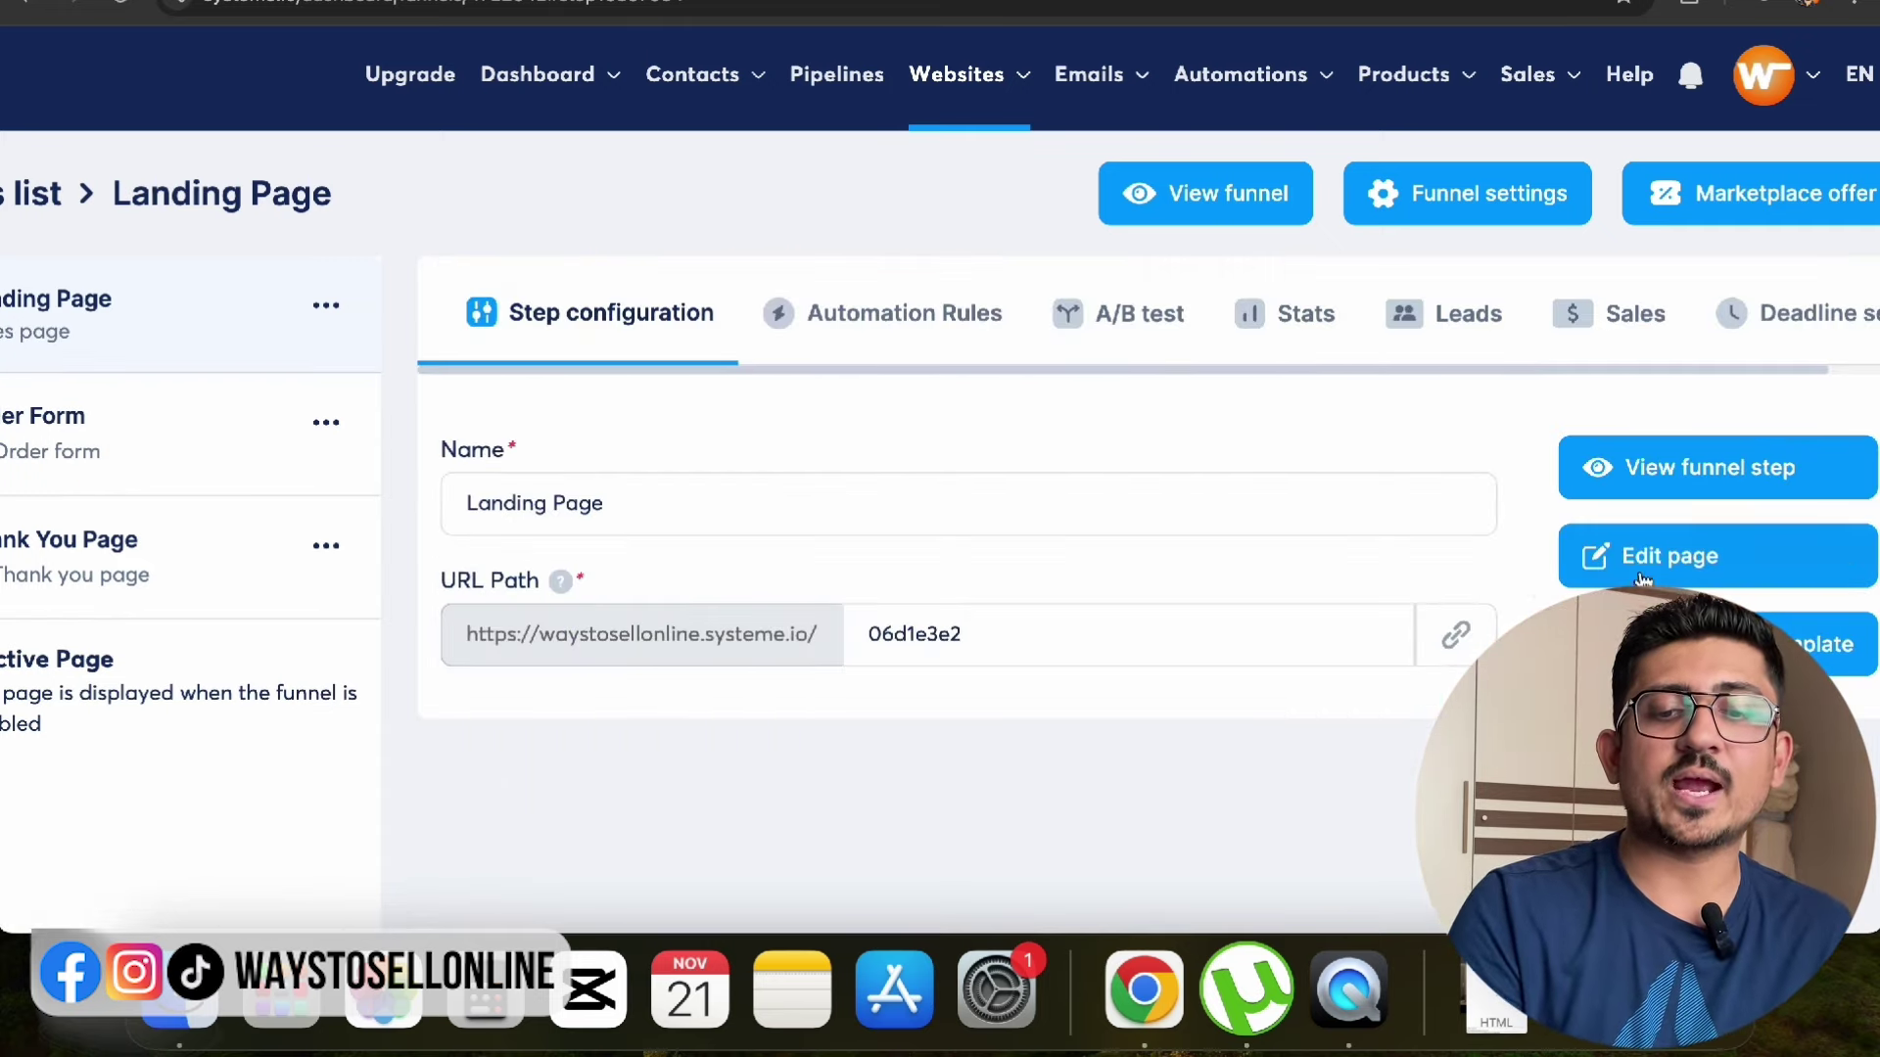
pyautogui.click(1729, 572)
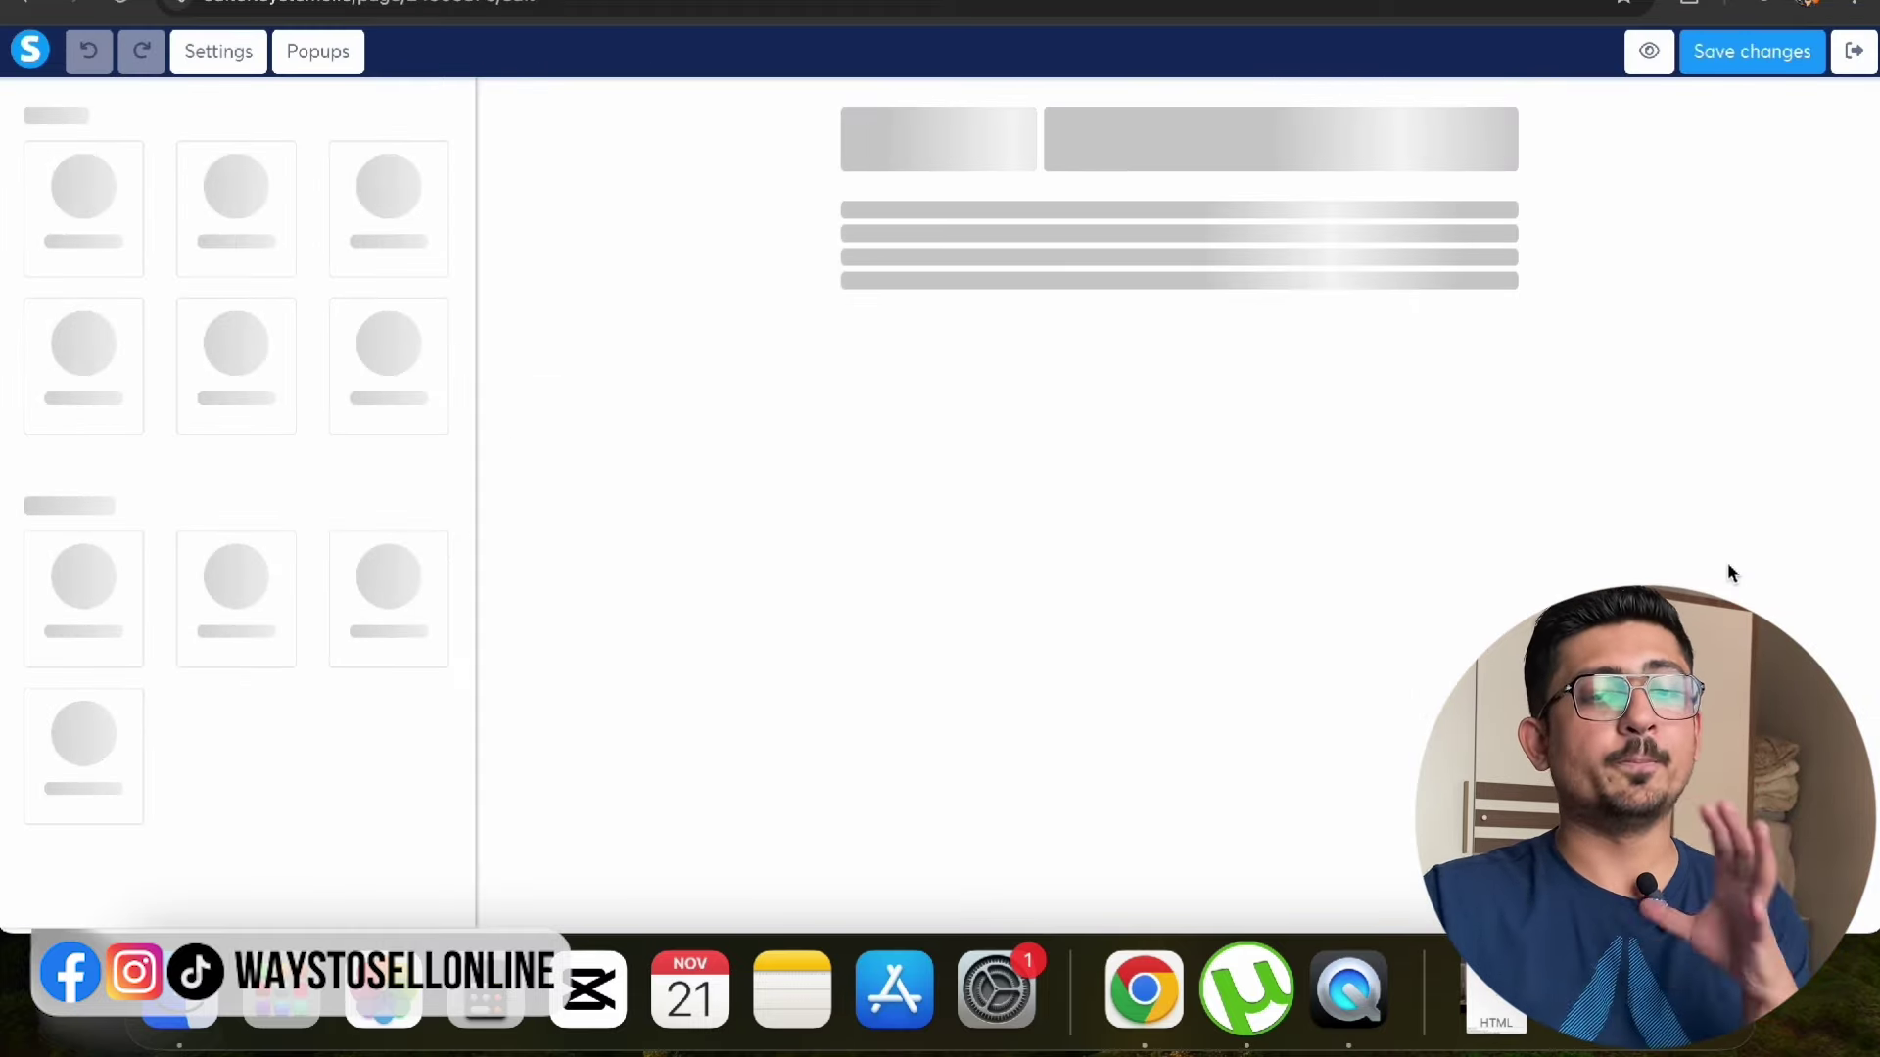
# Step: Look through the template page's sections and the available page elements, from text and column layouts to social and FAQ
pyautogui.scroll(2, 1417, 663)
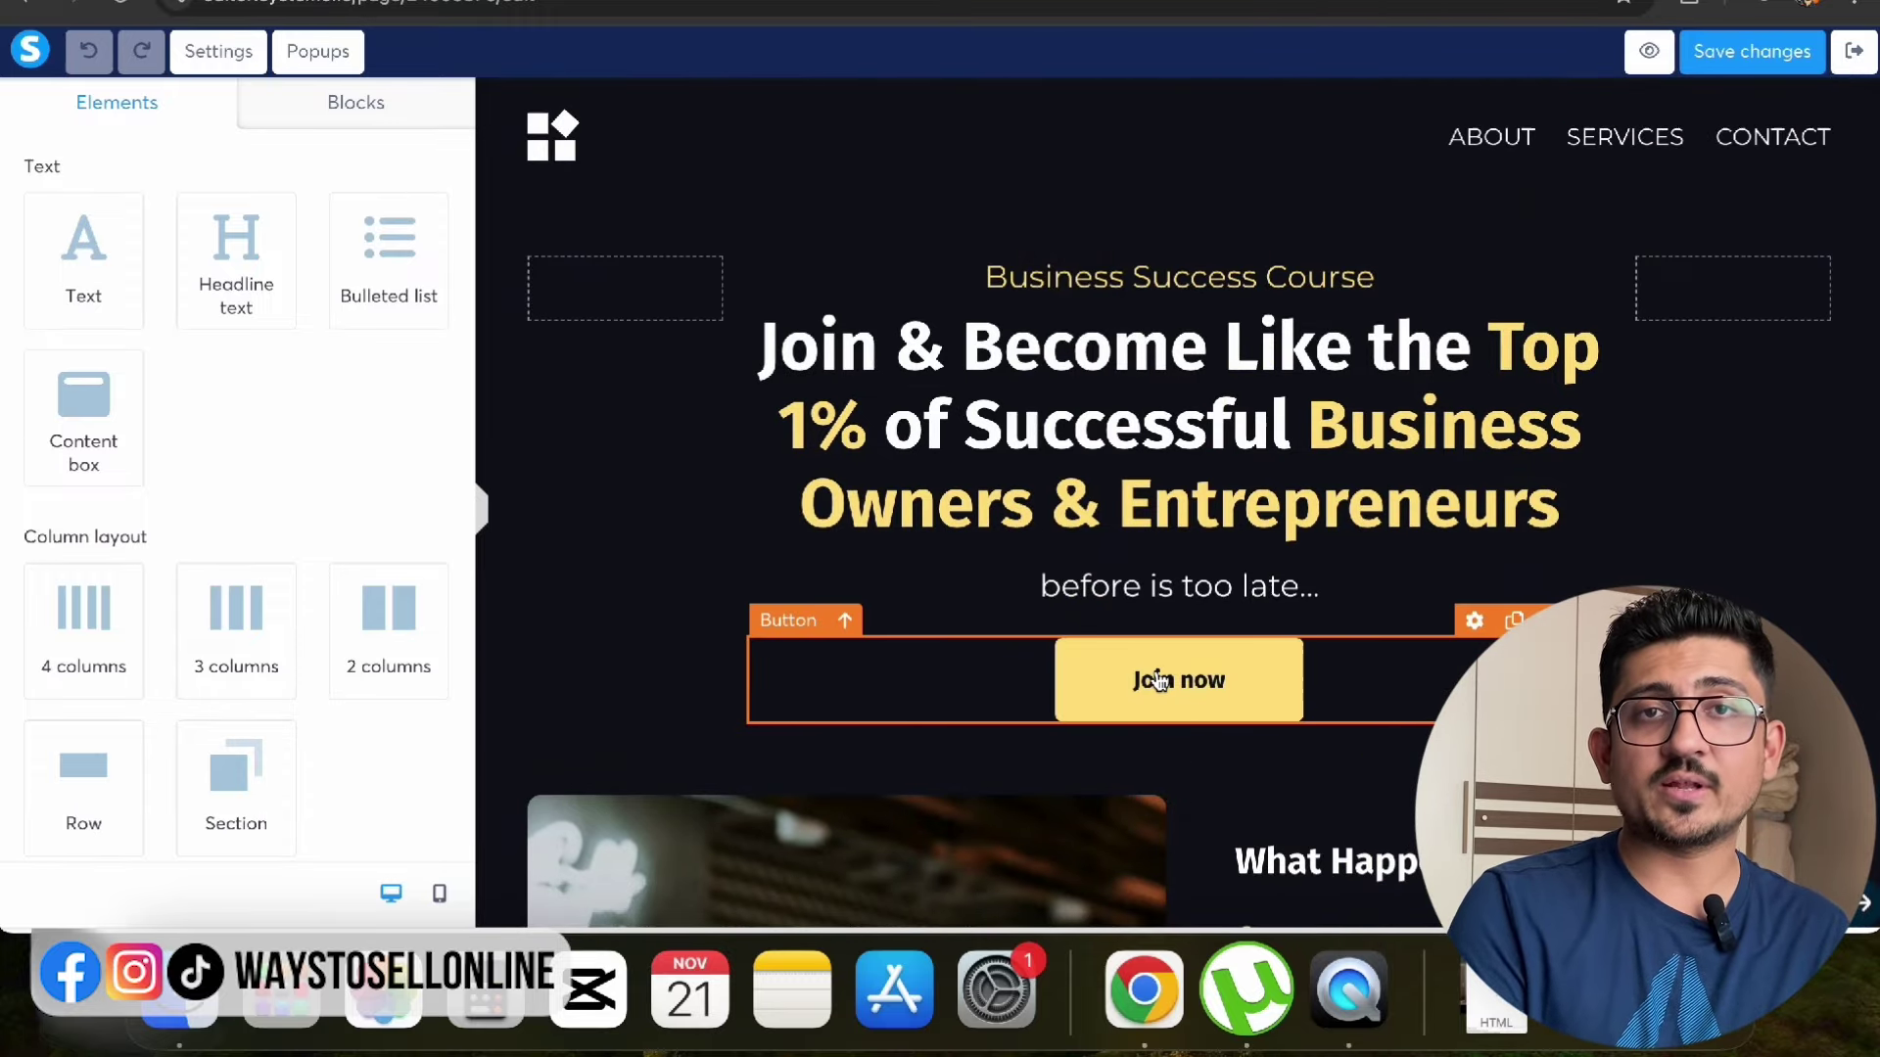
pyautogui.scroll(-6, 1158, 680)
pyautogui.scroll(-15, 869, 688)
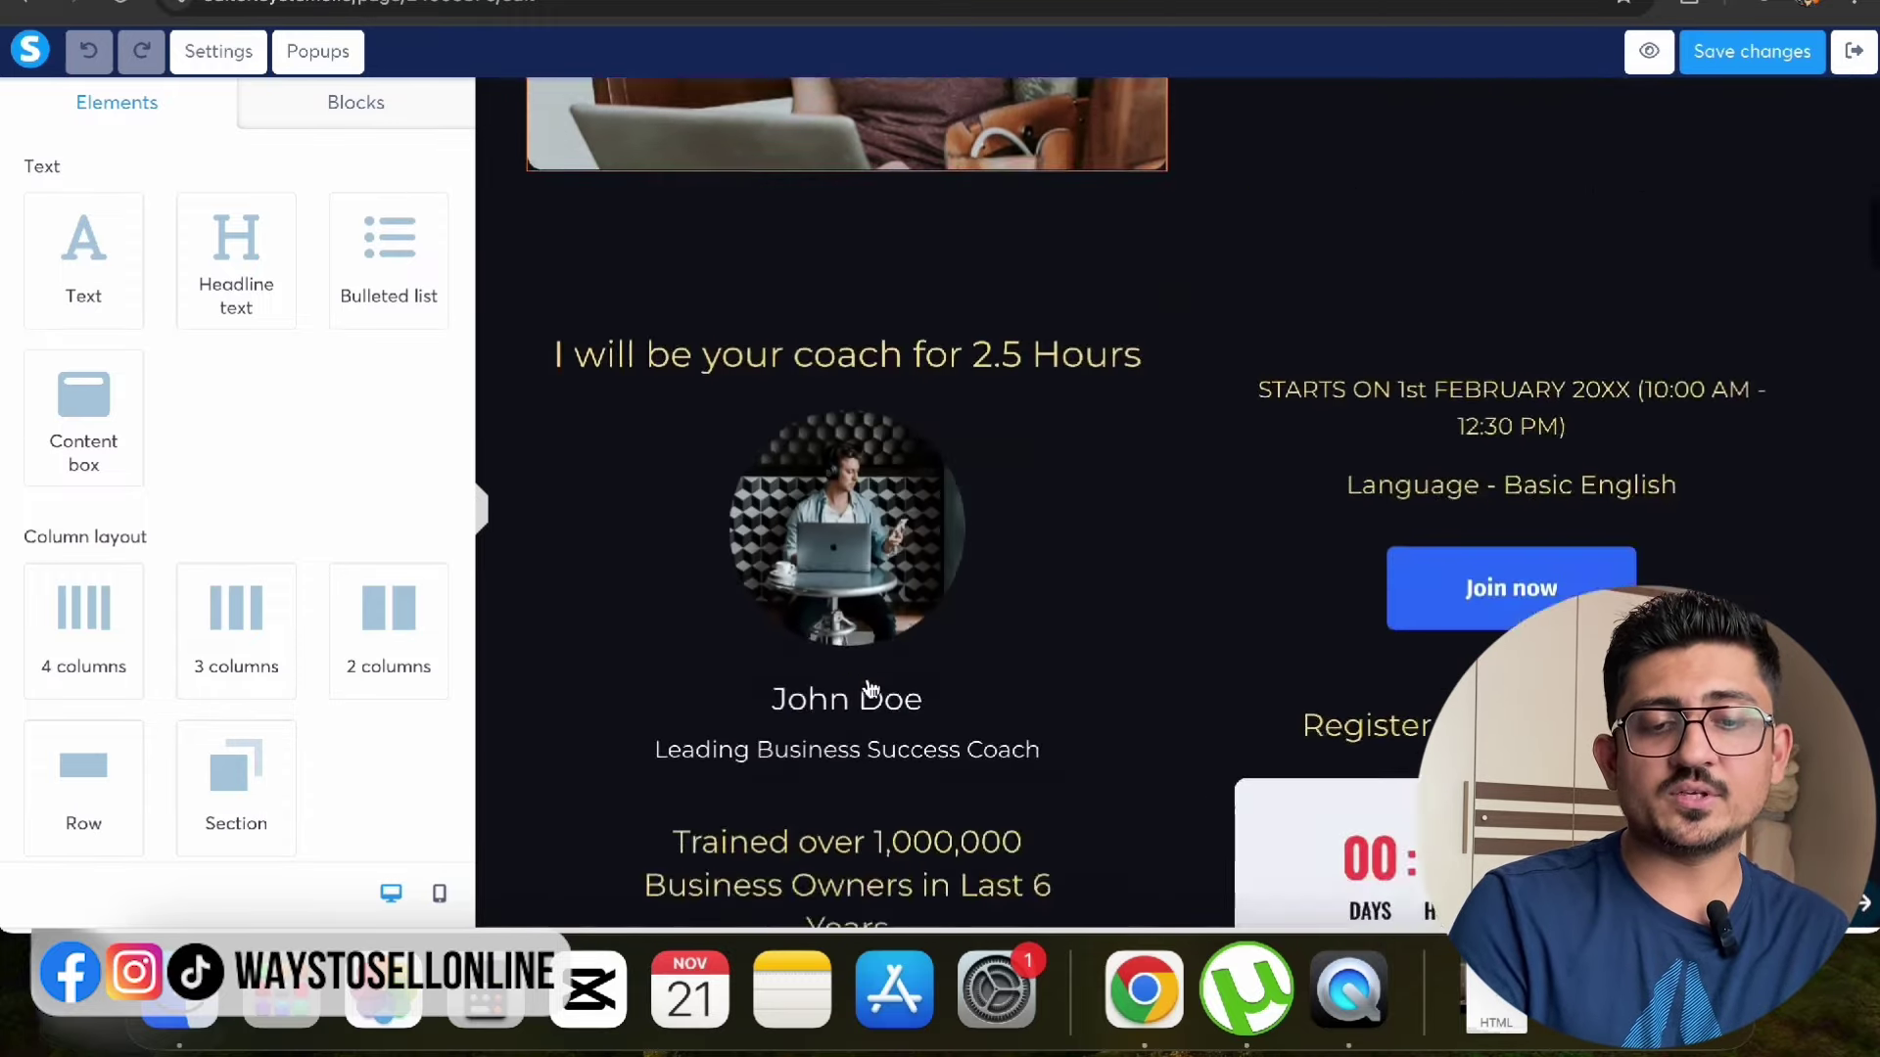
pyautogui.scroll(20, 869, 688)
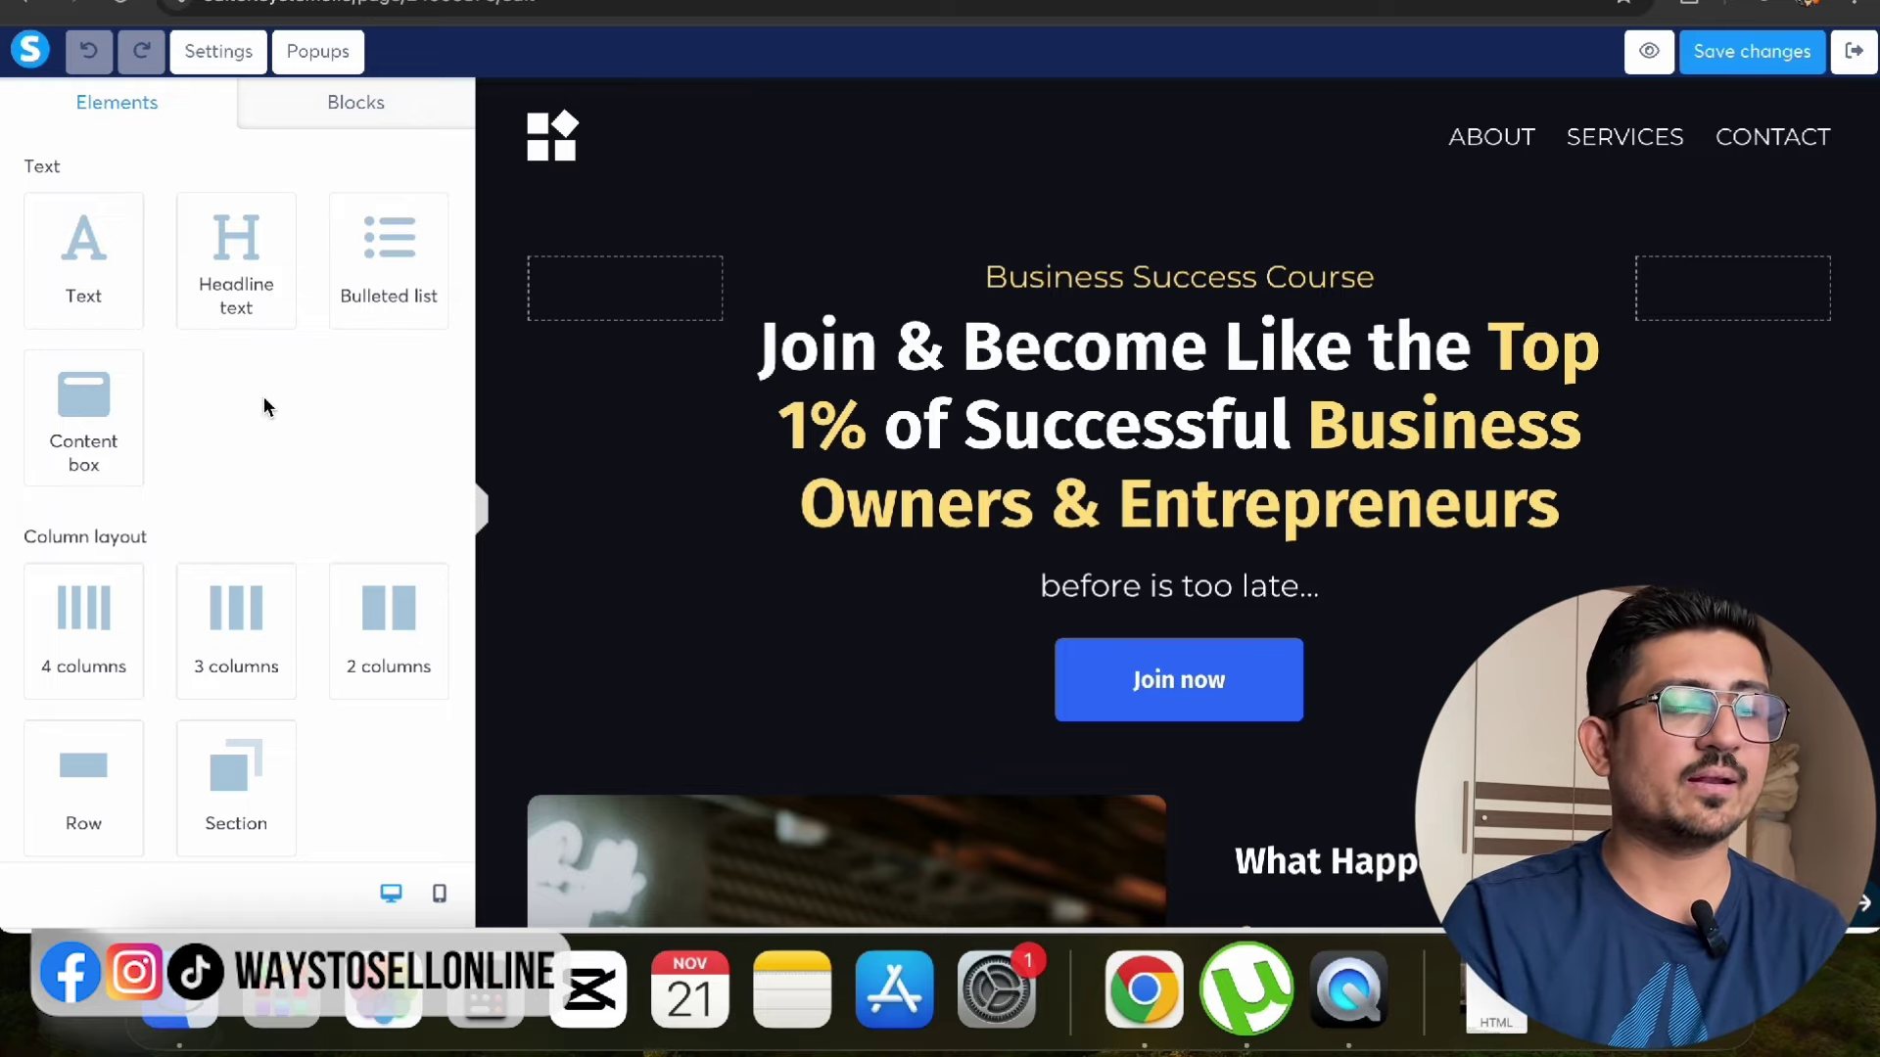
pyautogui.scroll(-2, 202, 451)
pyautogui.scroll(-2, 186, 445)
pyautogui.scroll(-5, 268, 520)
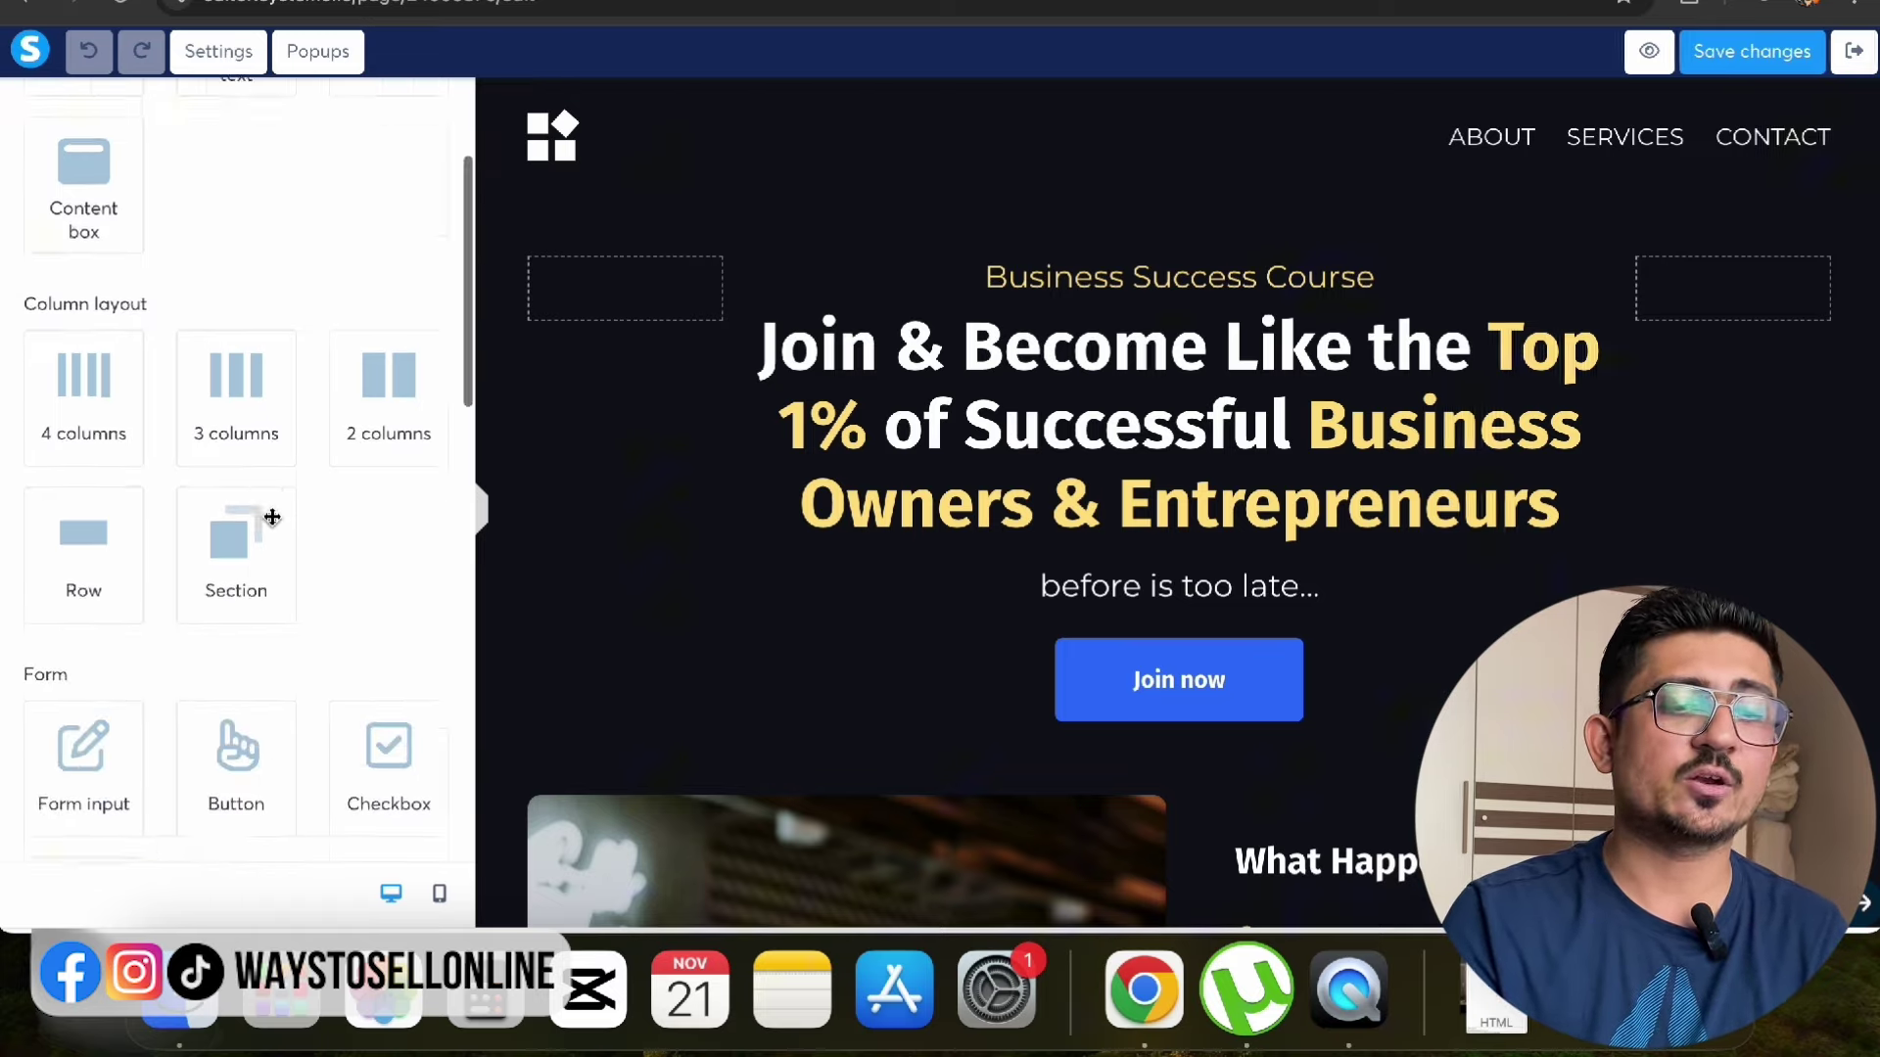
pyautogui.scroll(-3, 272, 517)
pyautogui.scroll(-10, 290, 490)
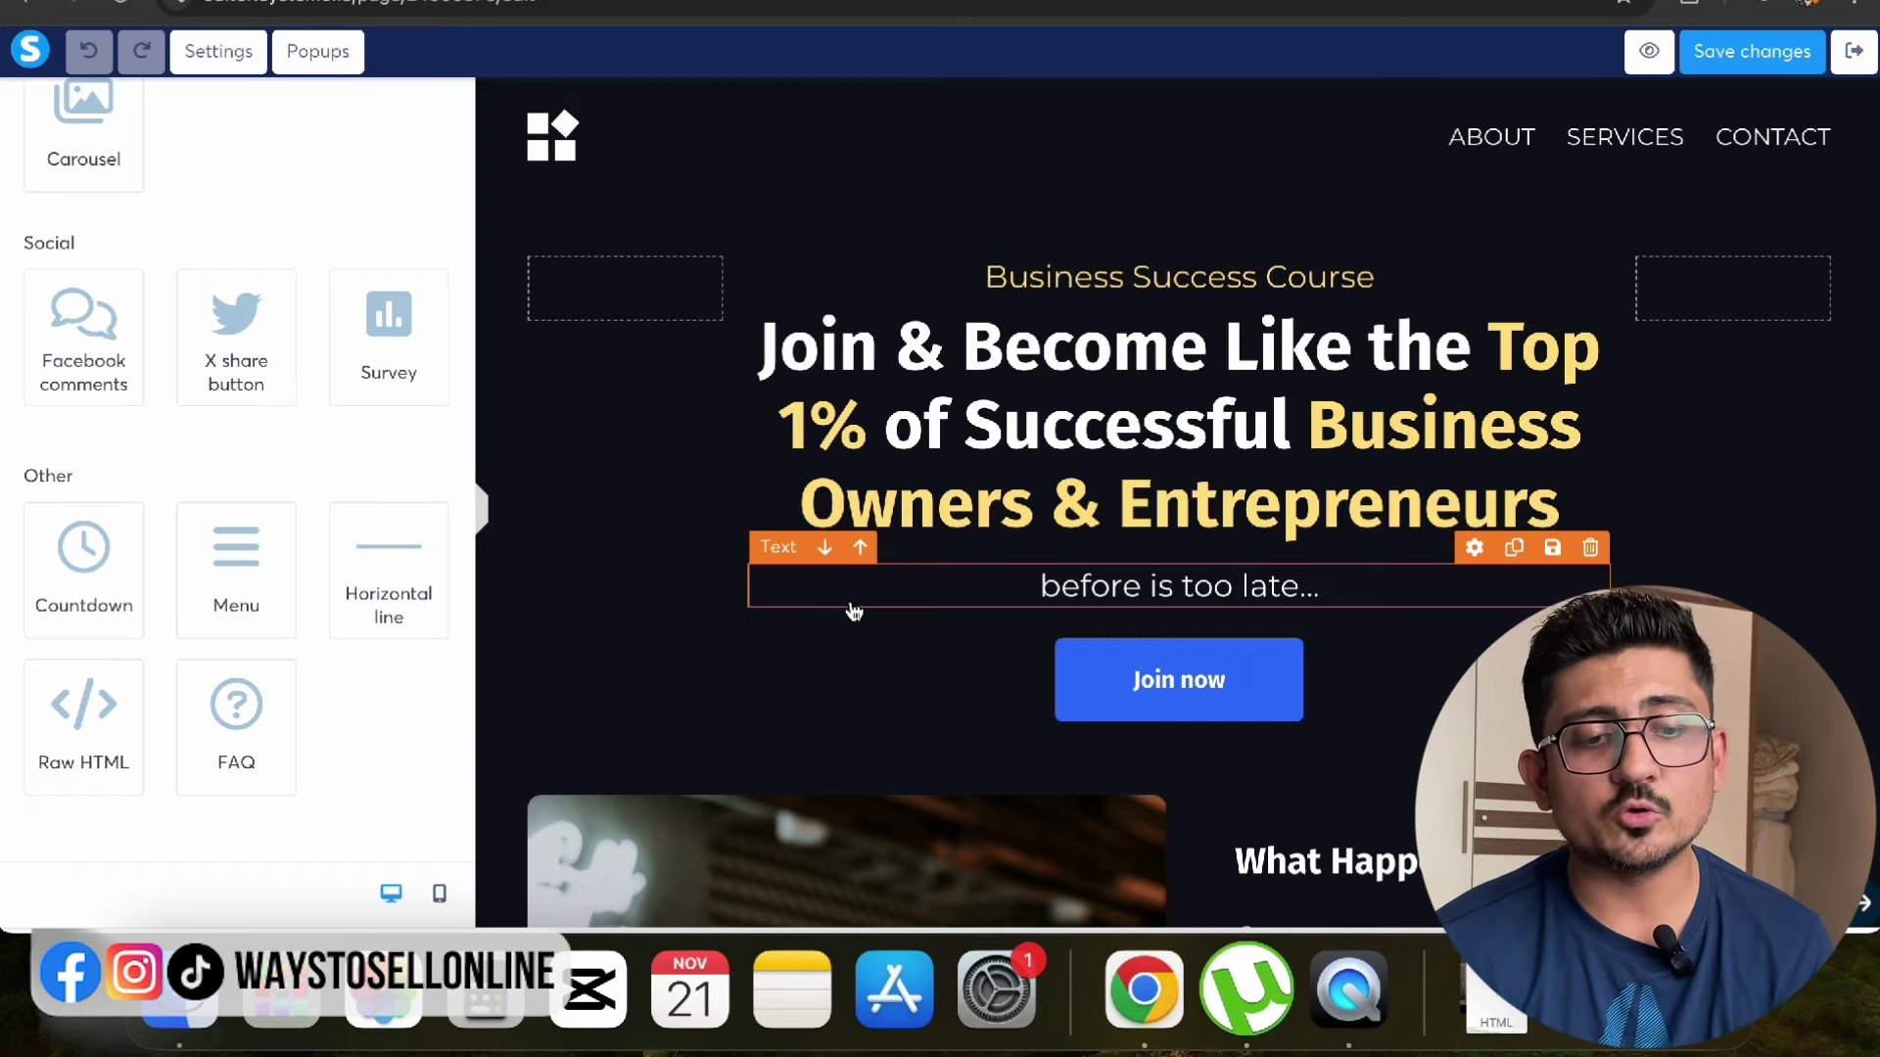
# Step: Remove the photo beside "What Happens When You Join?" and check the image's upload and click-action options
pyautogui.scroll(-5, 854, 612)
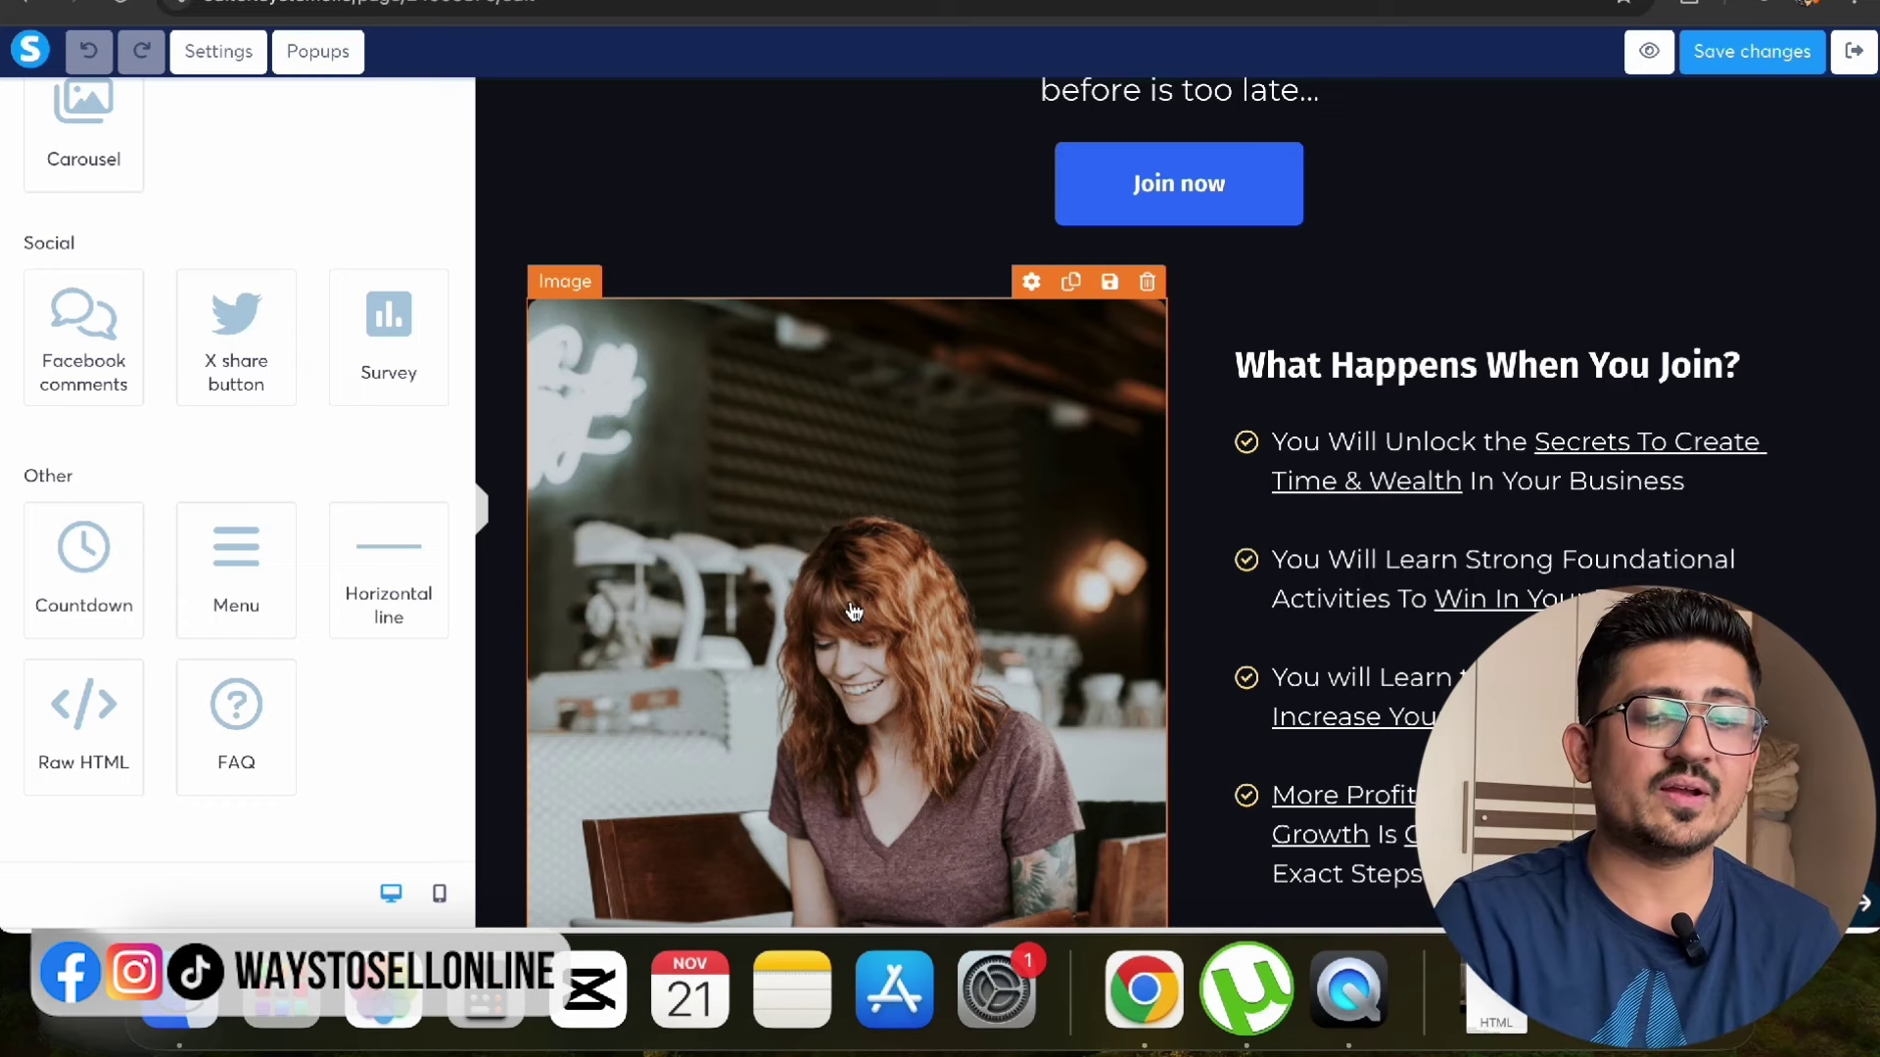
pyautogui.click(854, 612)
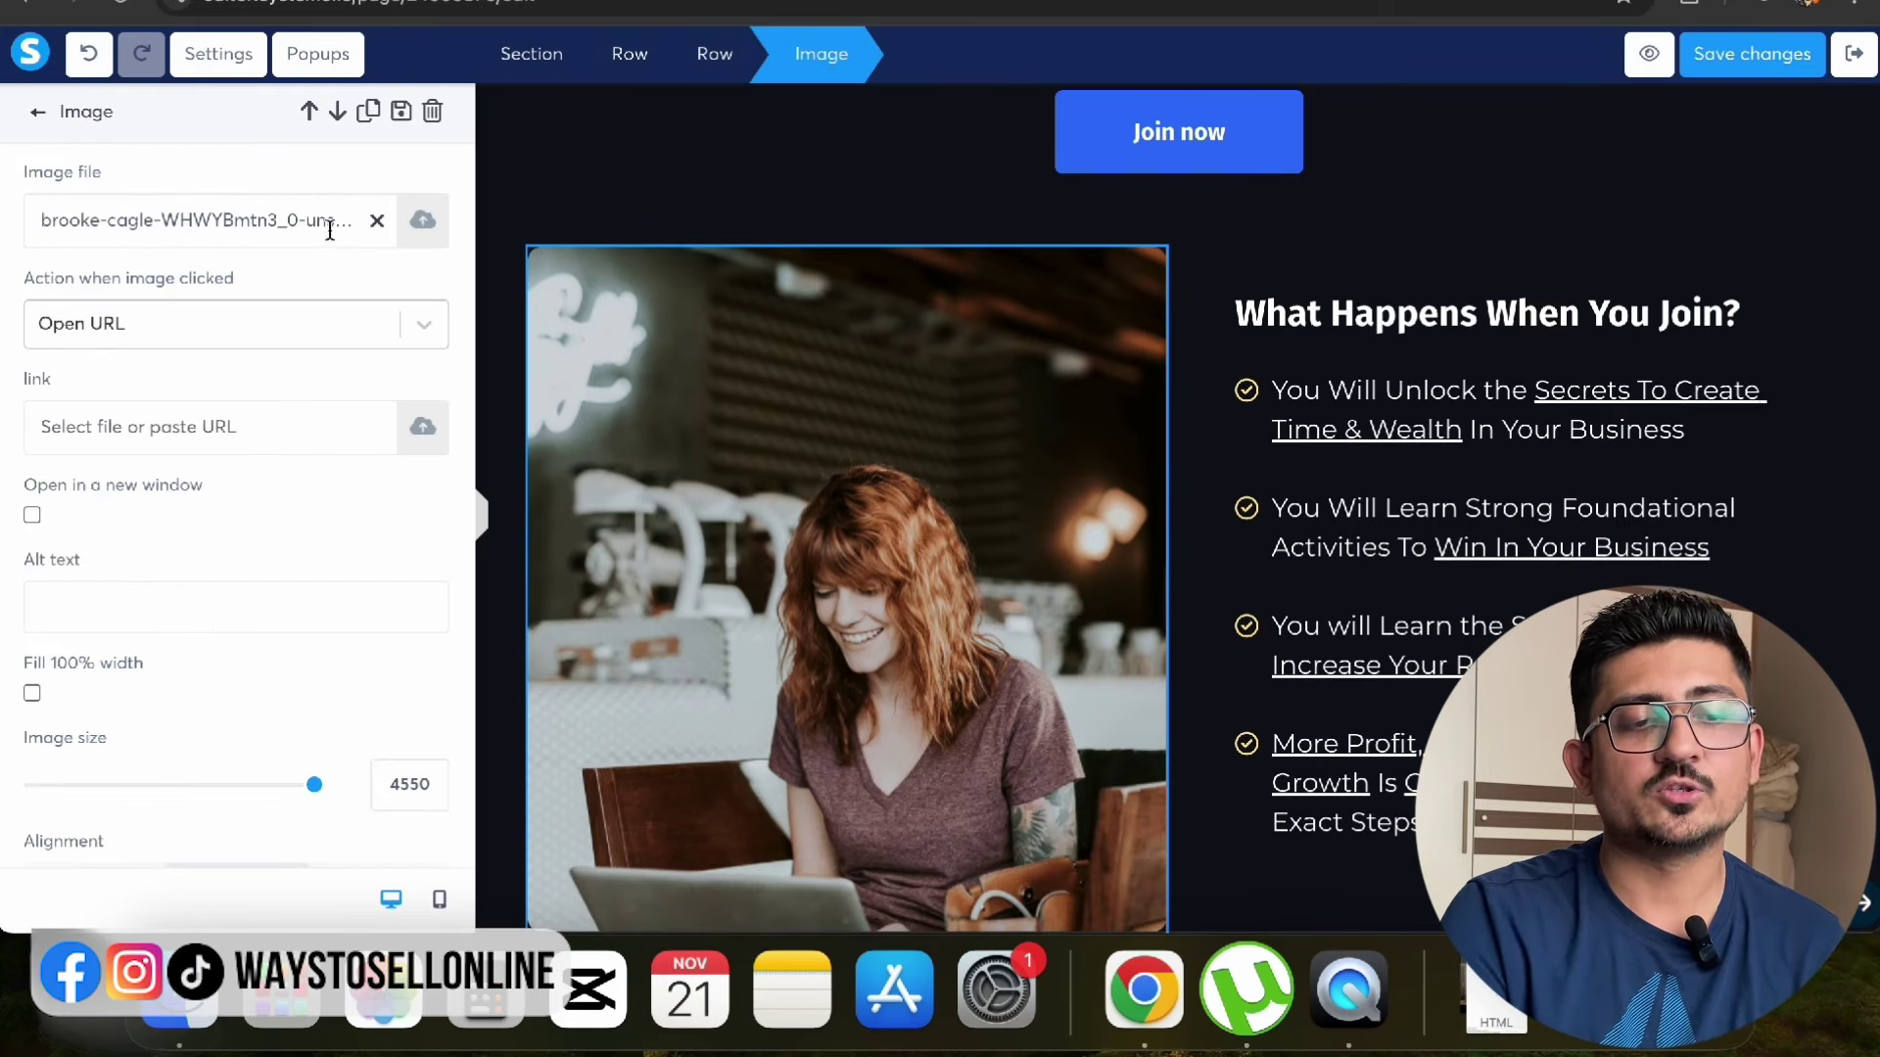
pyautogui.click(377, 220)
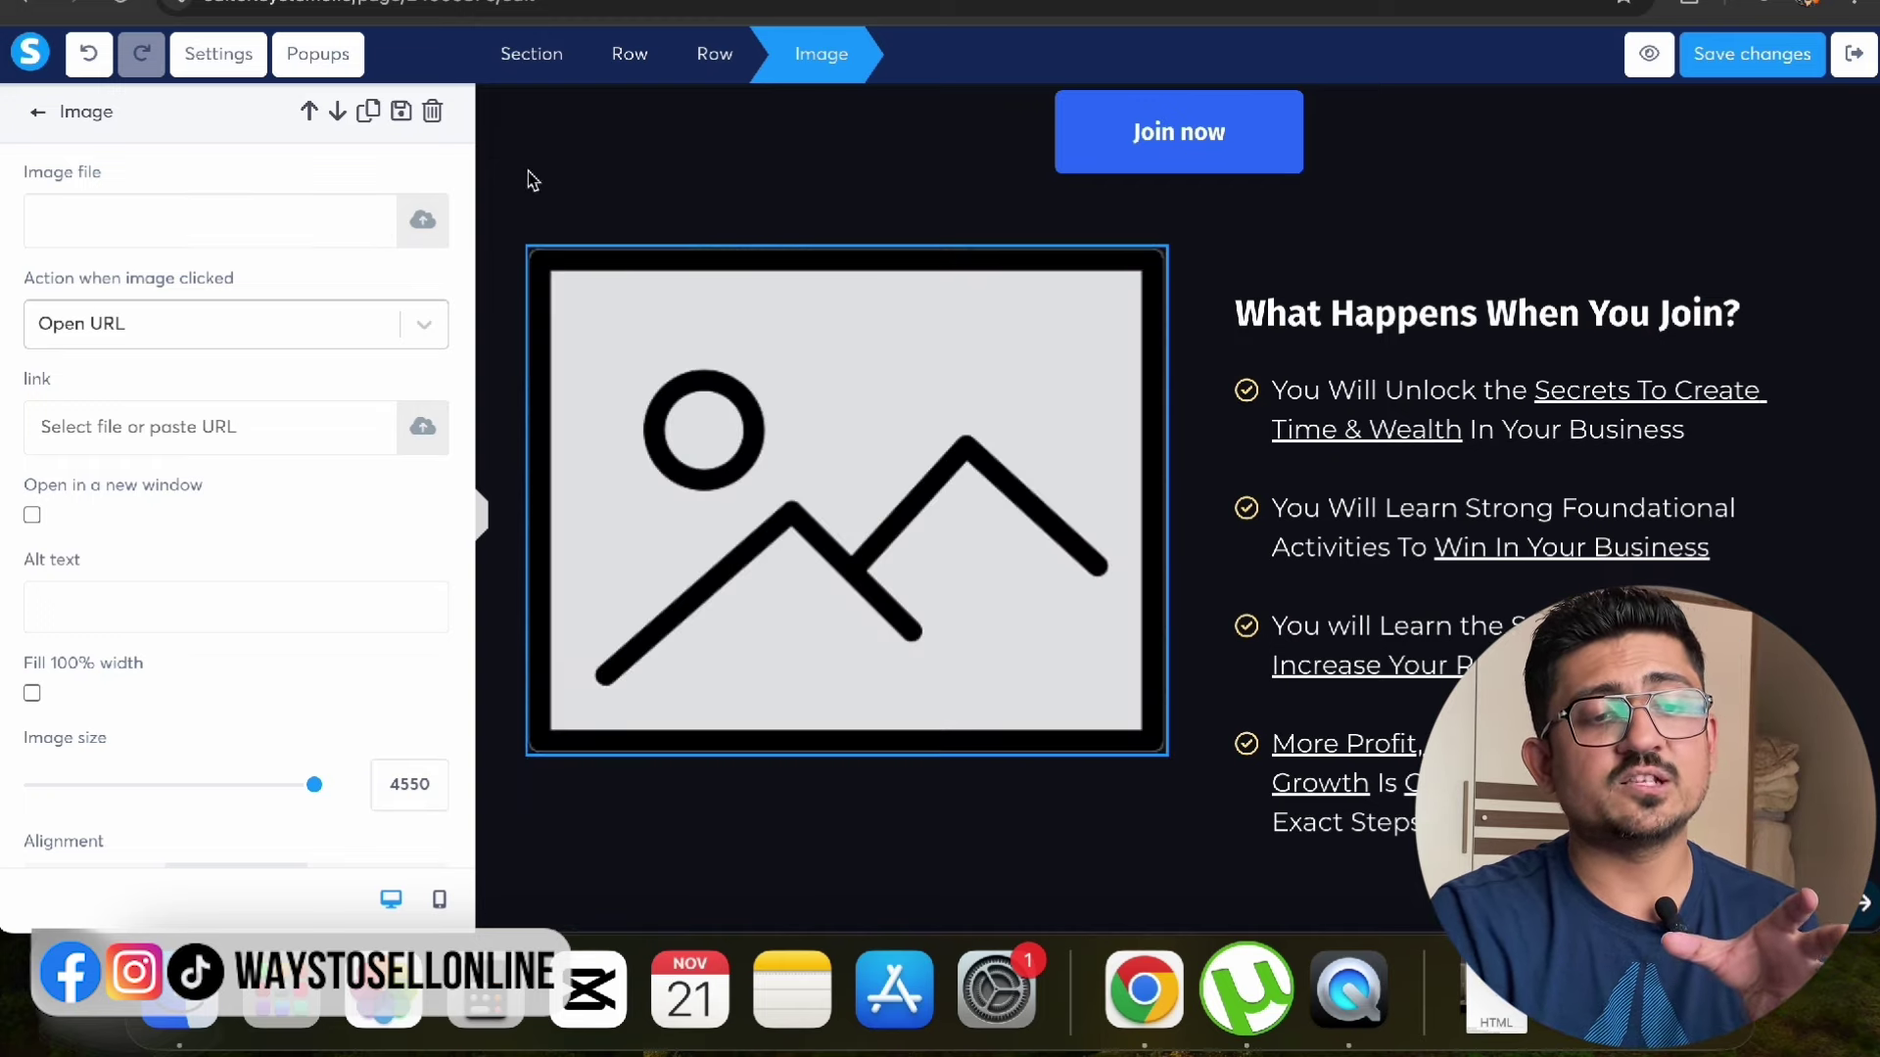
pyautogui.click(424, 220)
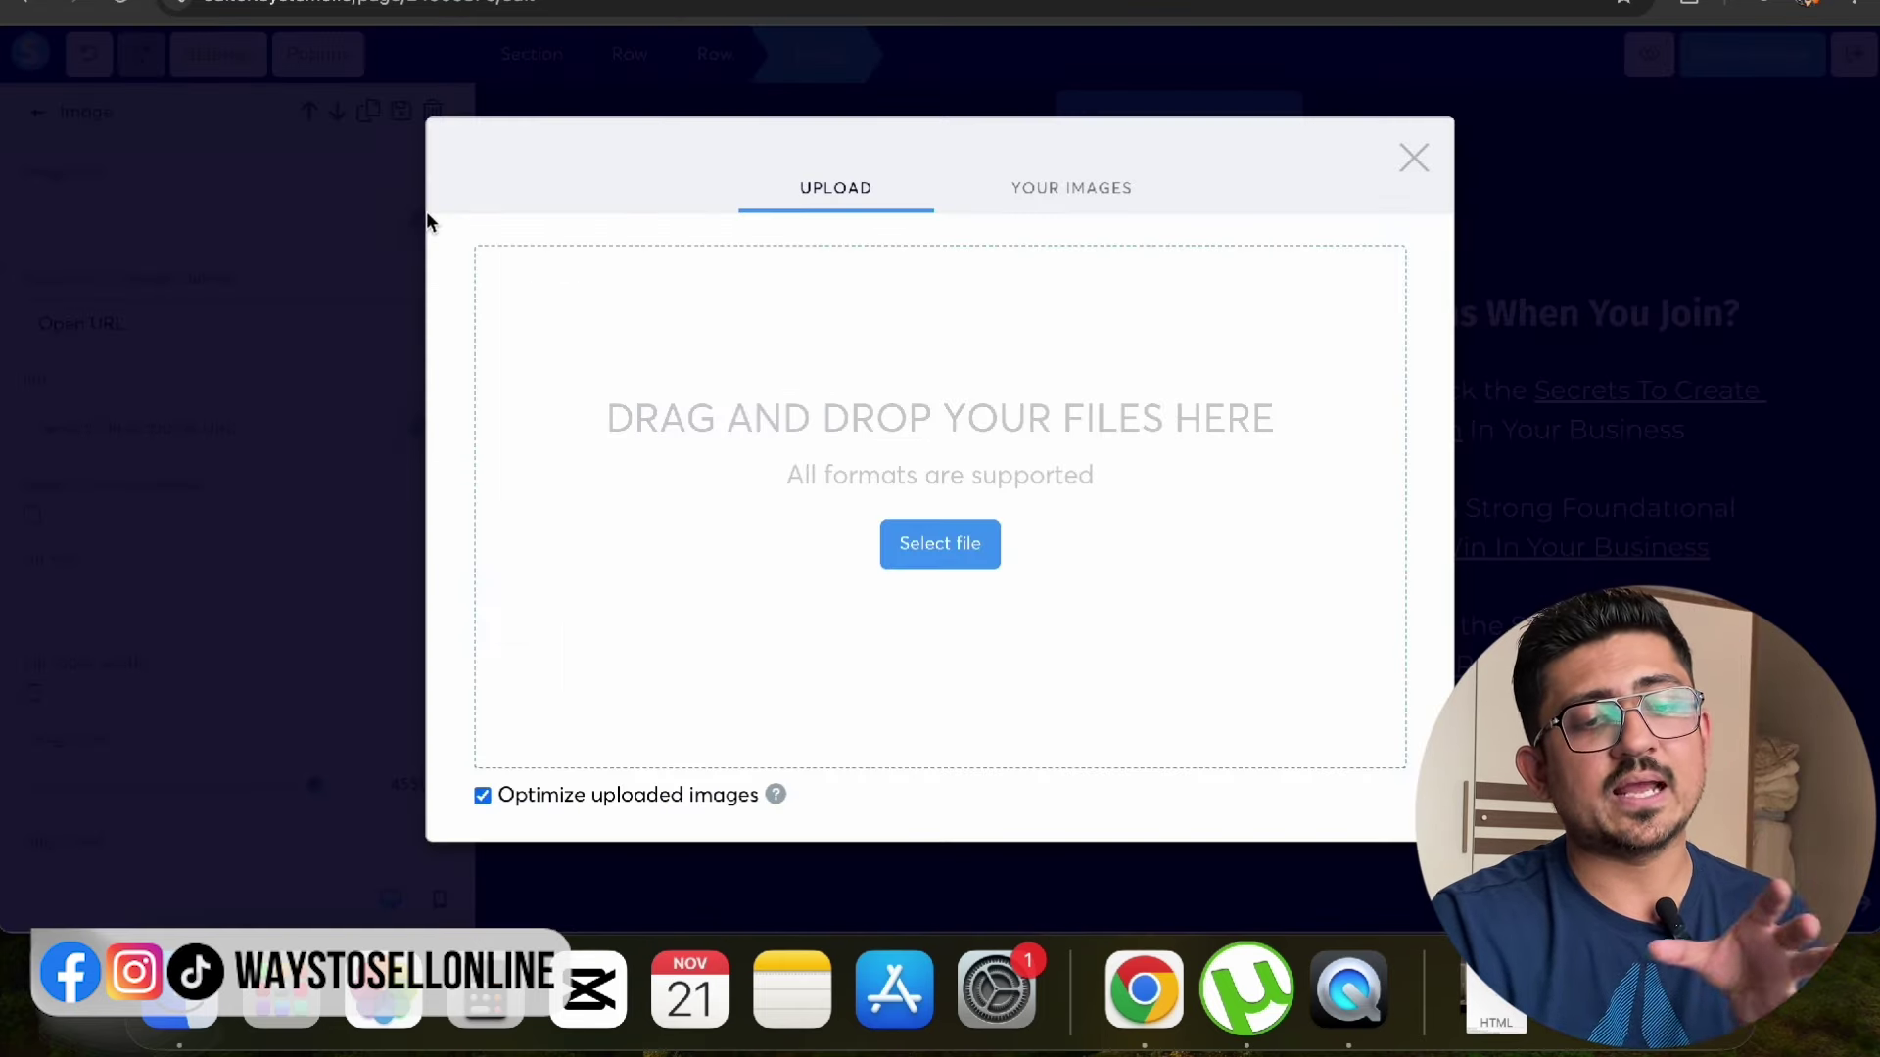
pyautogui.click(1414, 159)
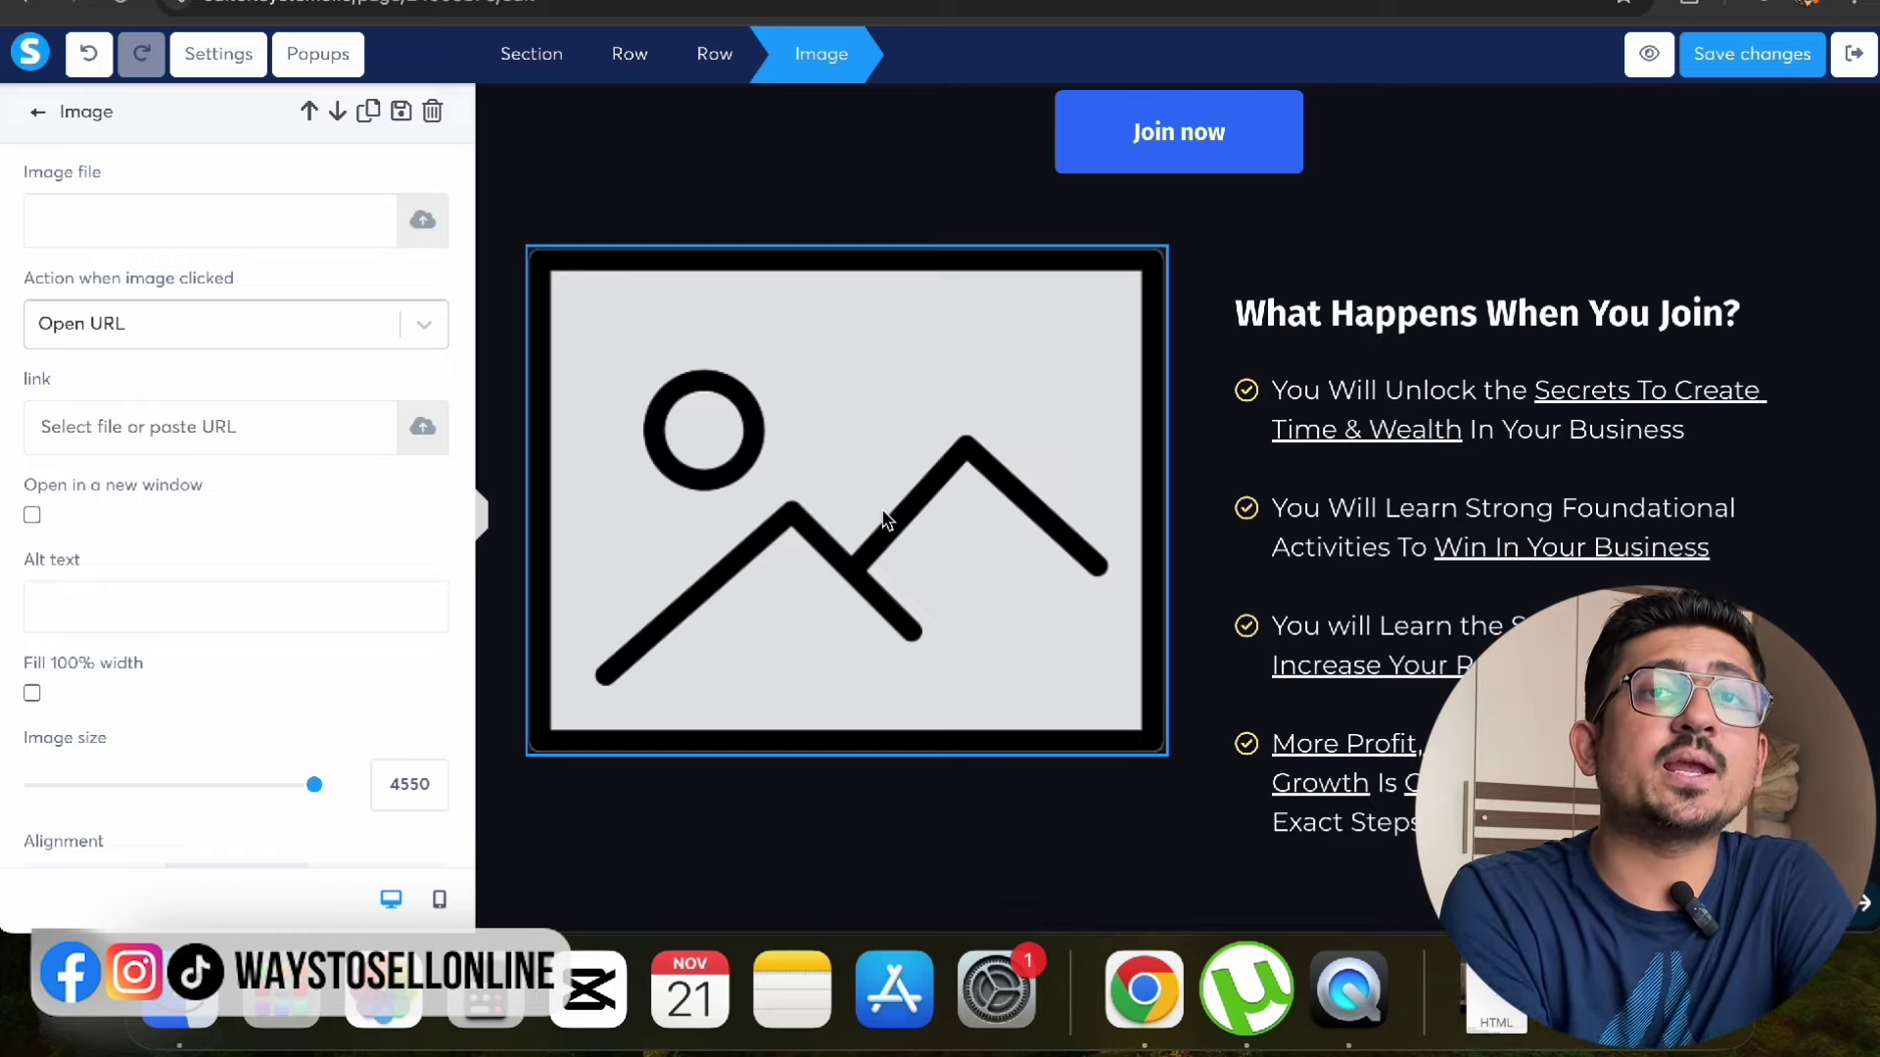
pyautogui.click(290, 327)
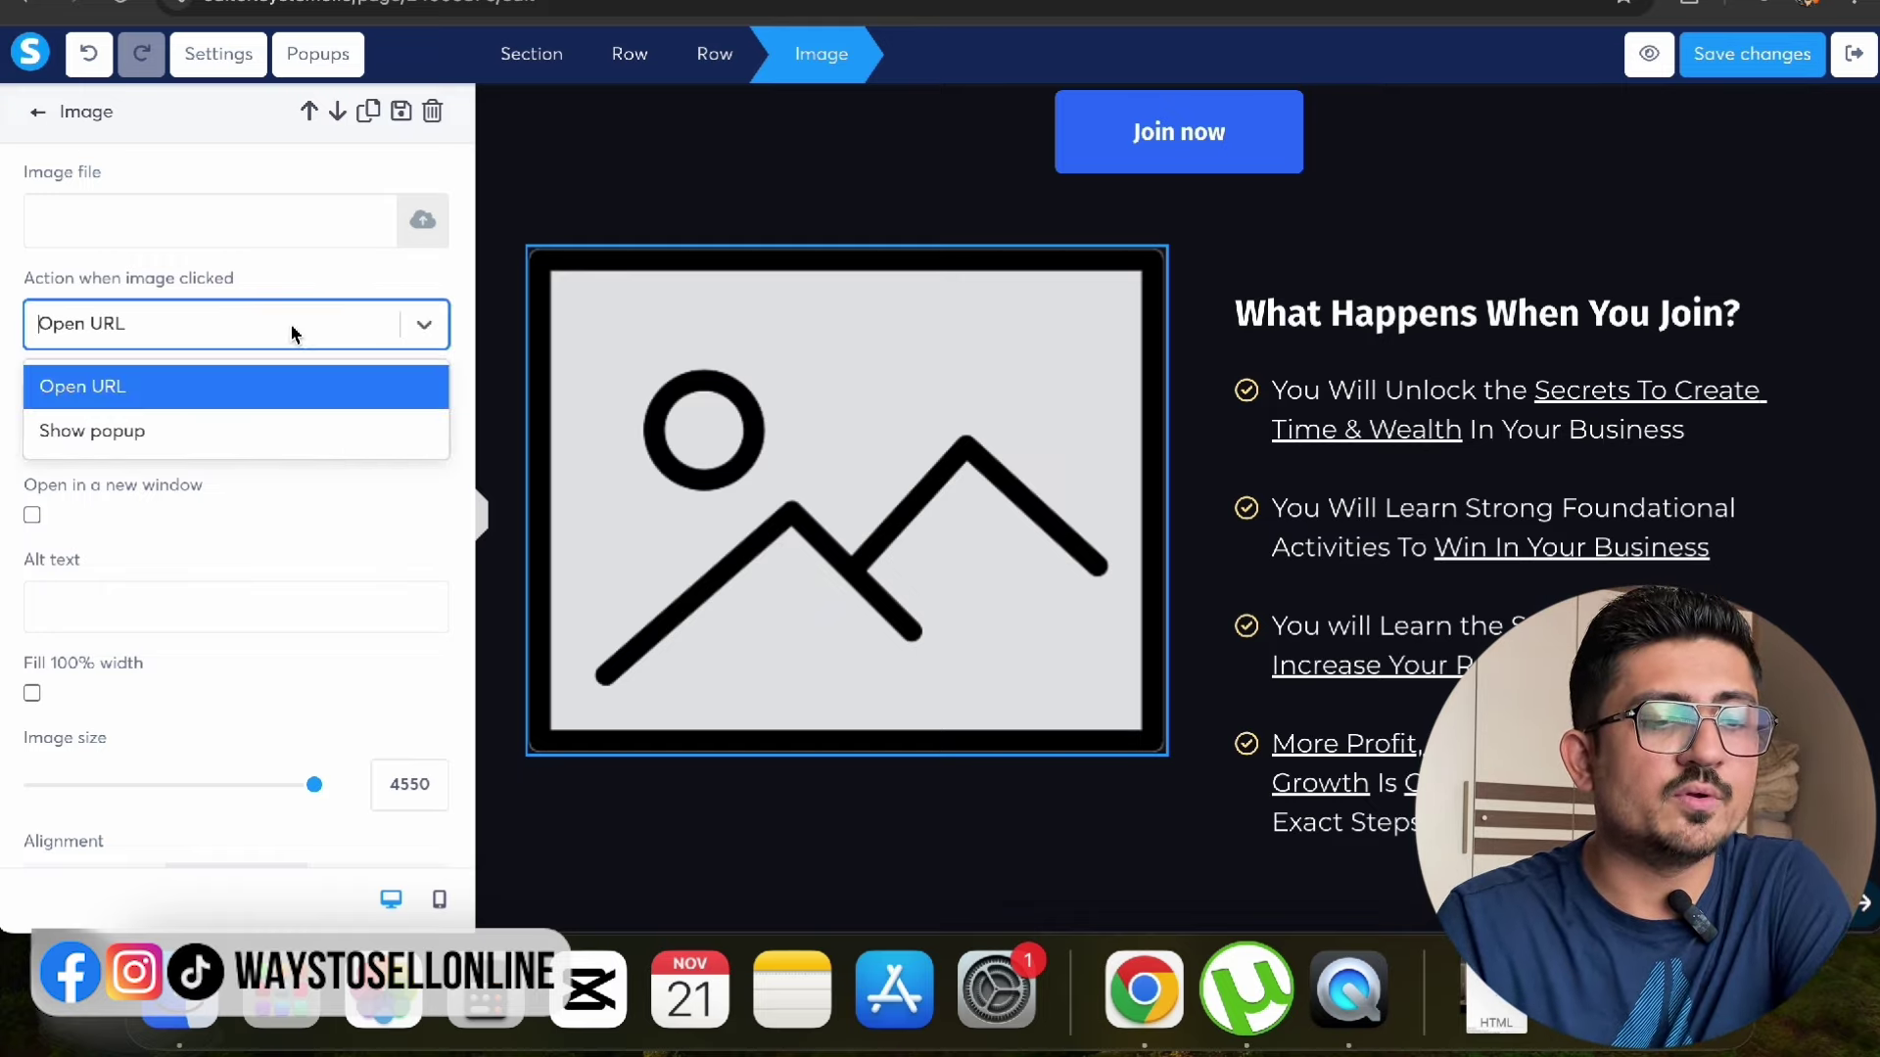
pyautogui.click(640, 178)
# Step: Choose Next step URL as the click action of the hero's Join now button, and save and exit the page editor
pyautogui.scroll(6, 642, 180)
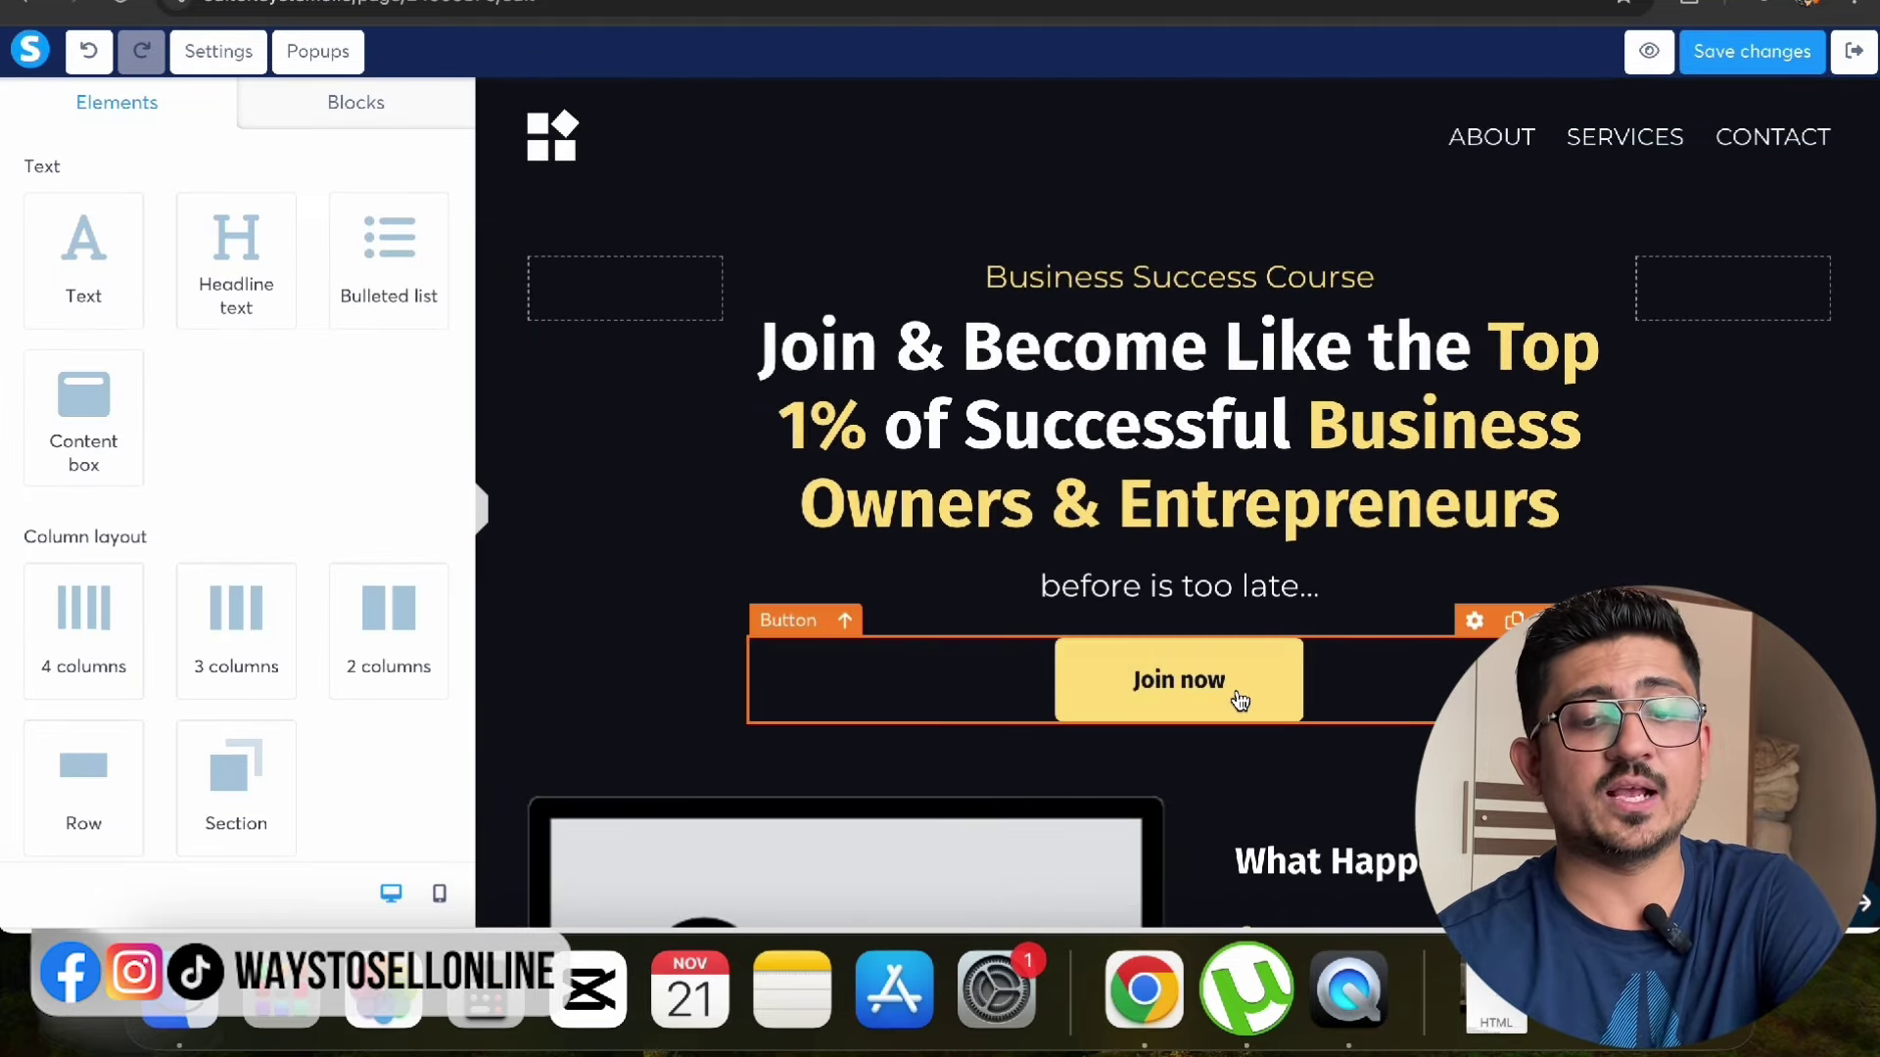
pyautogui.click(1162, 710)
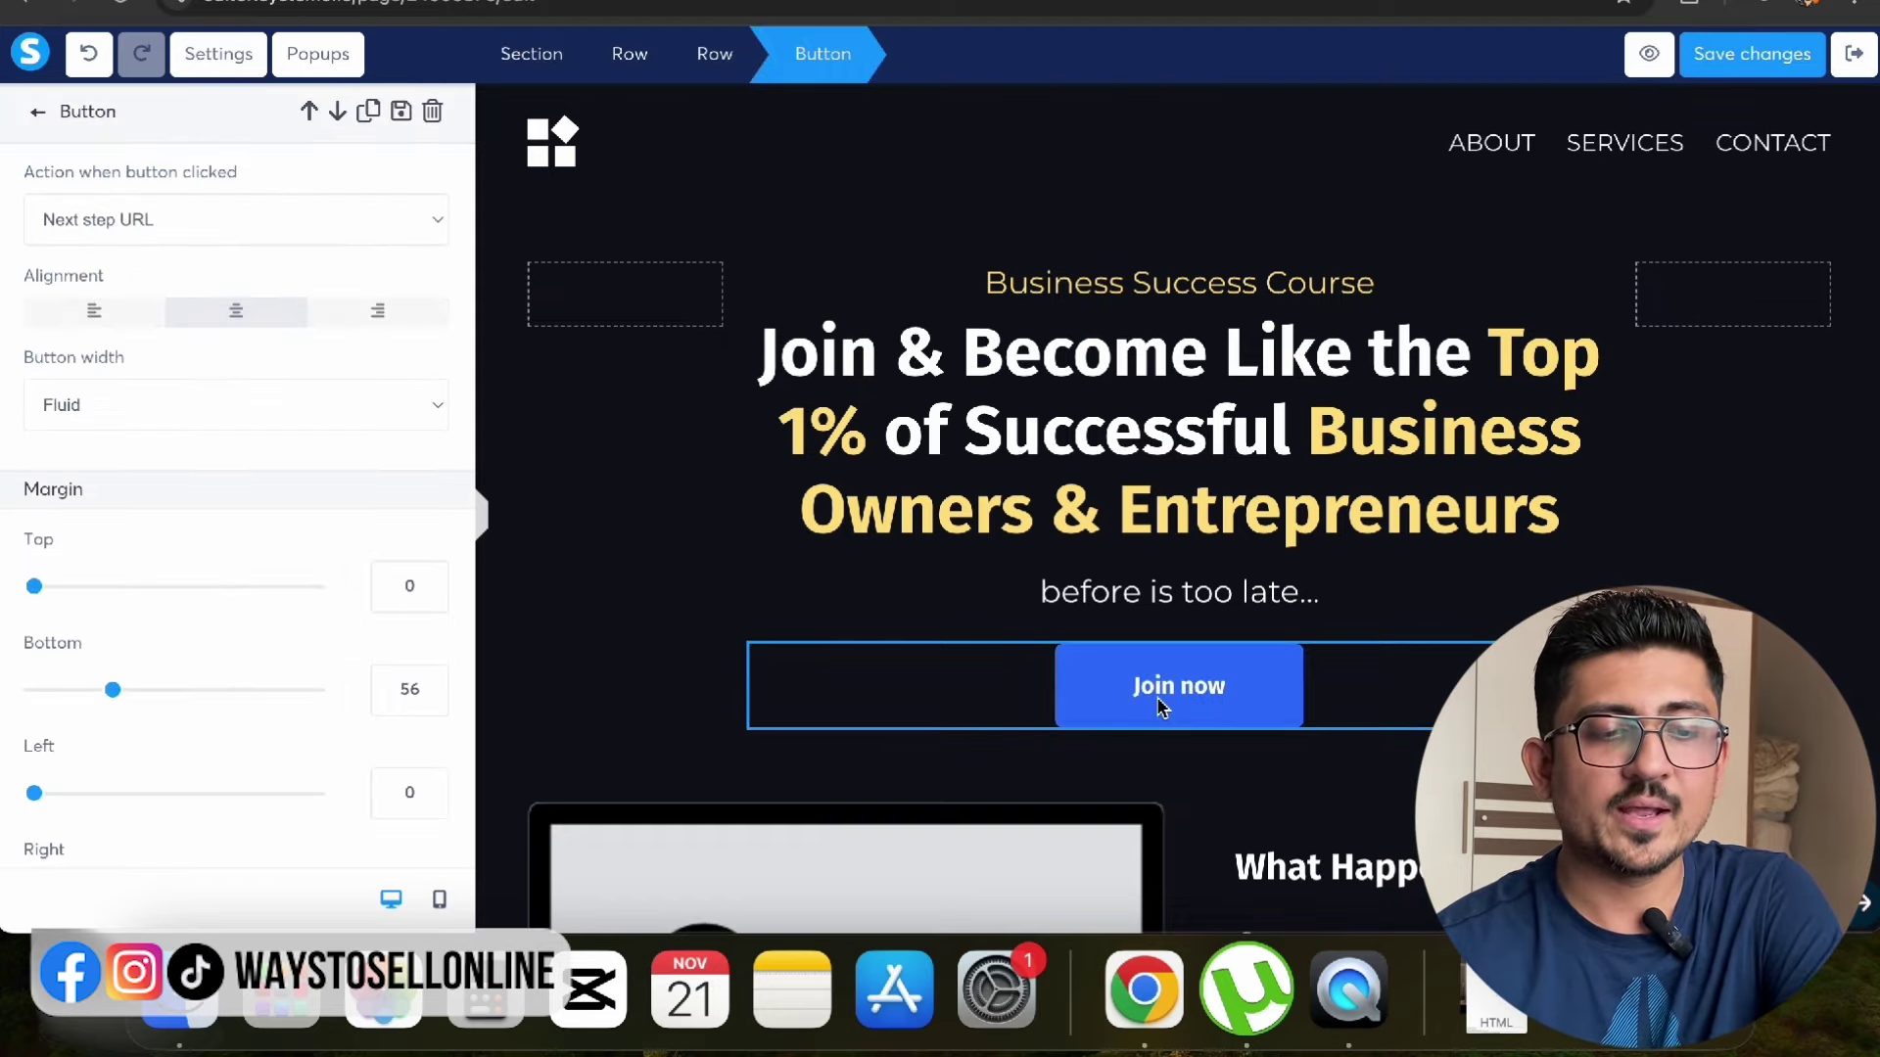
pyautogui.press('Escape')
pyautogui.click(1477, 627)
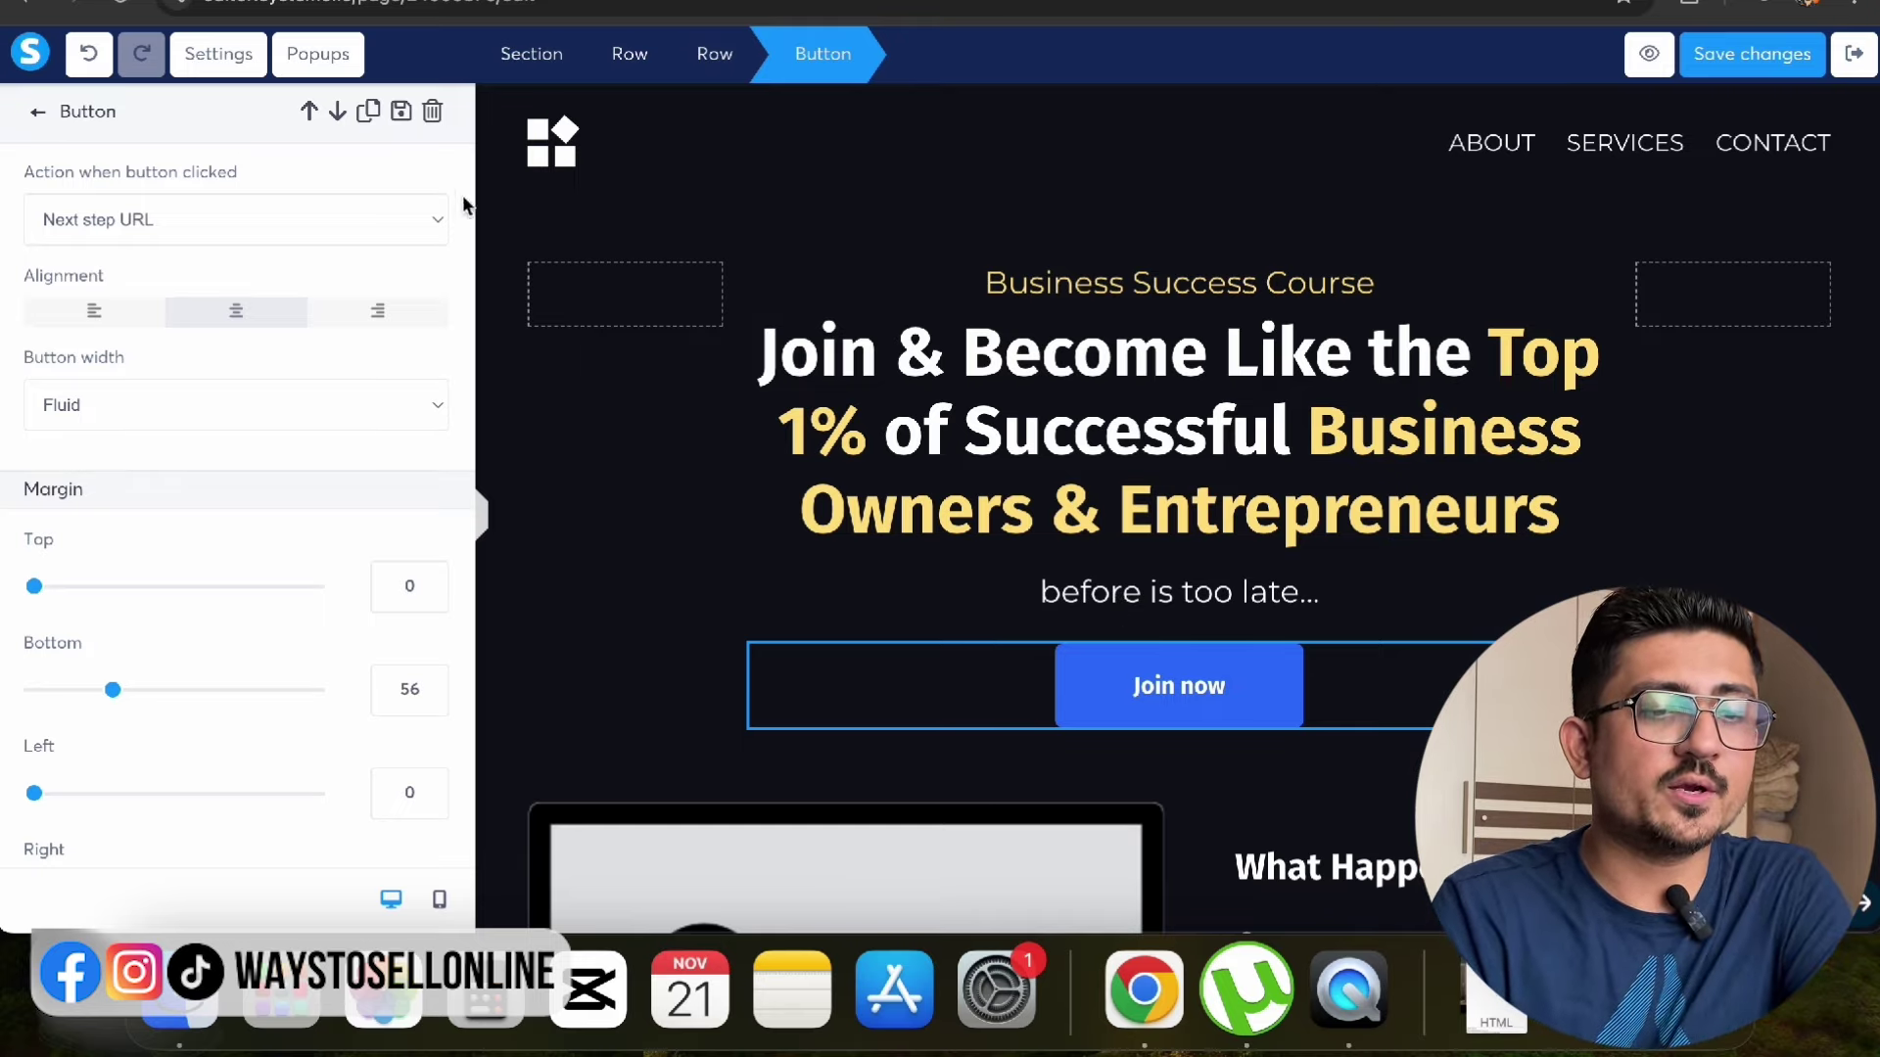
pyautogui.click(432, 221)
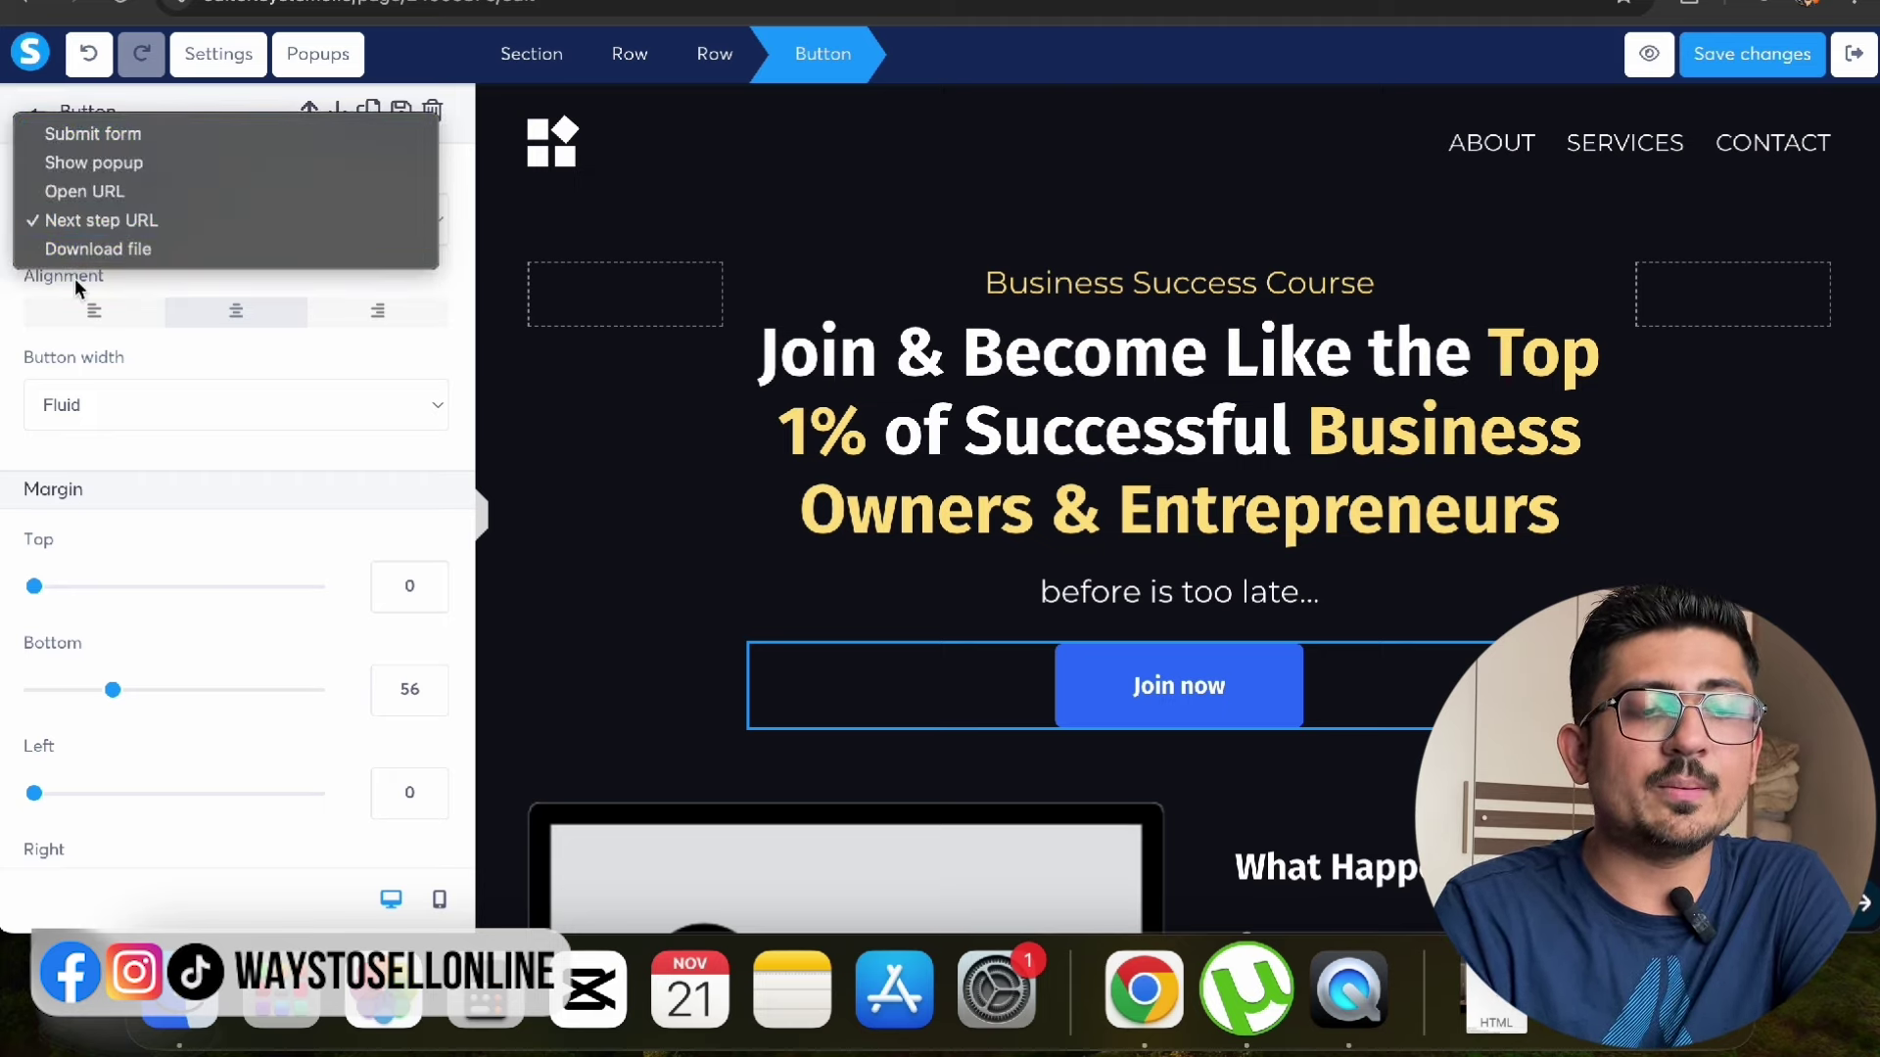
pyautogui.click(129, 229)
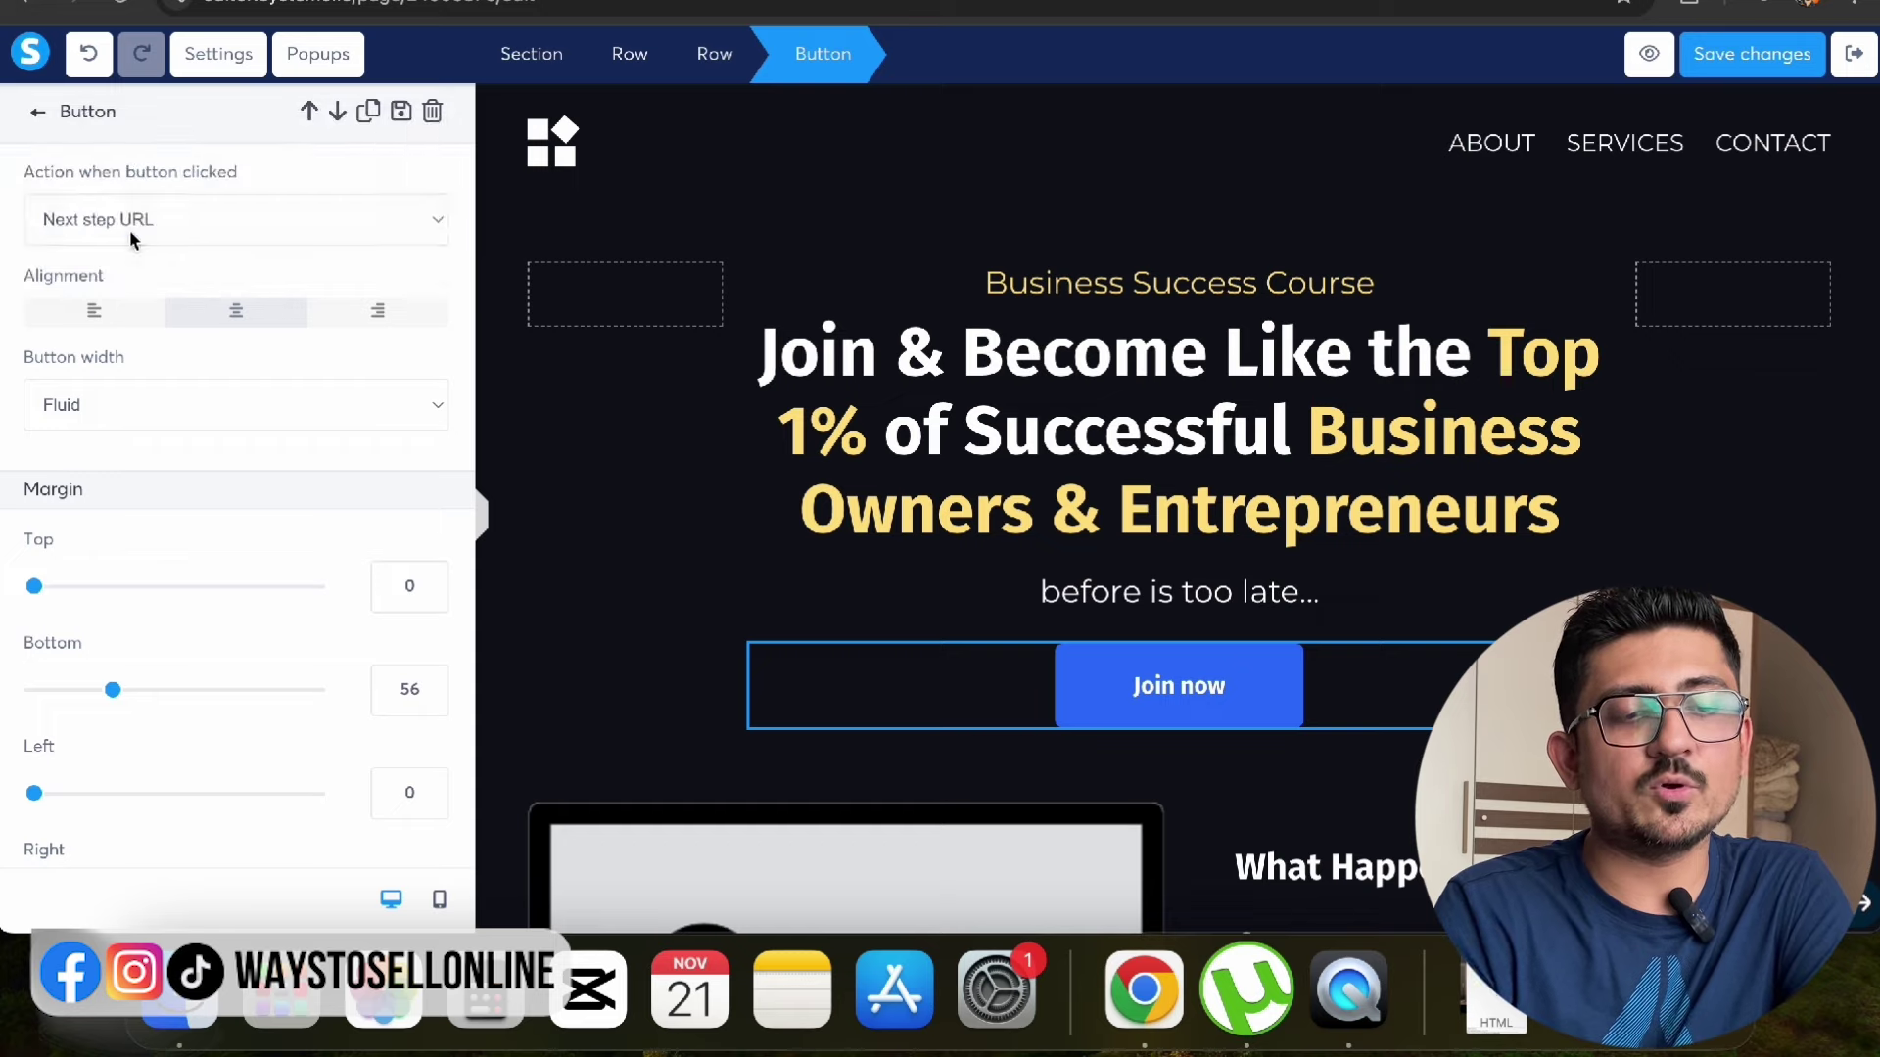
pyautogui.click(1788, 68)
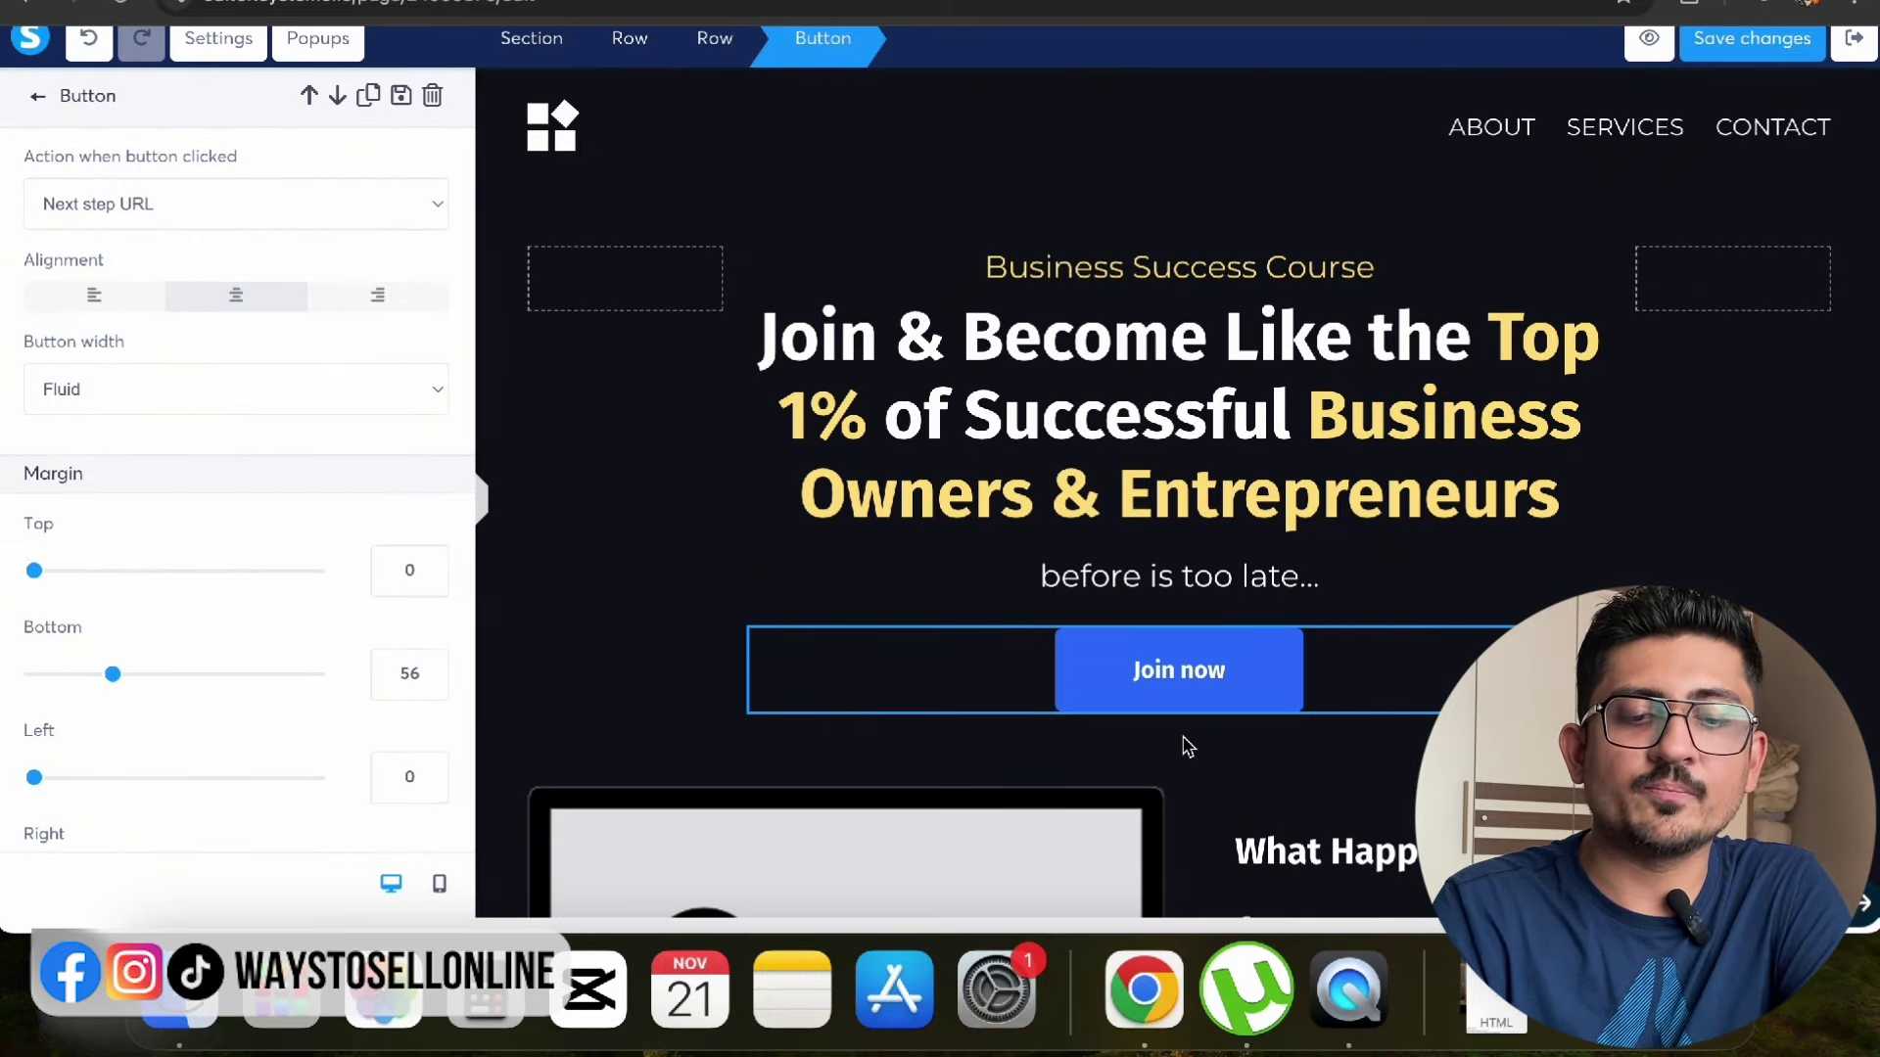
pyautogui.click(1858, 59)
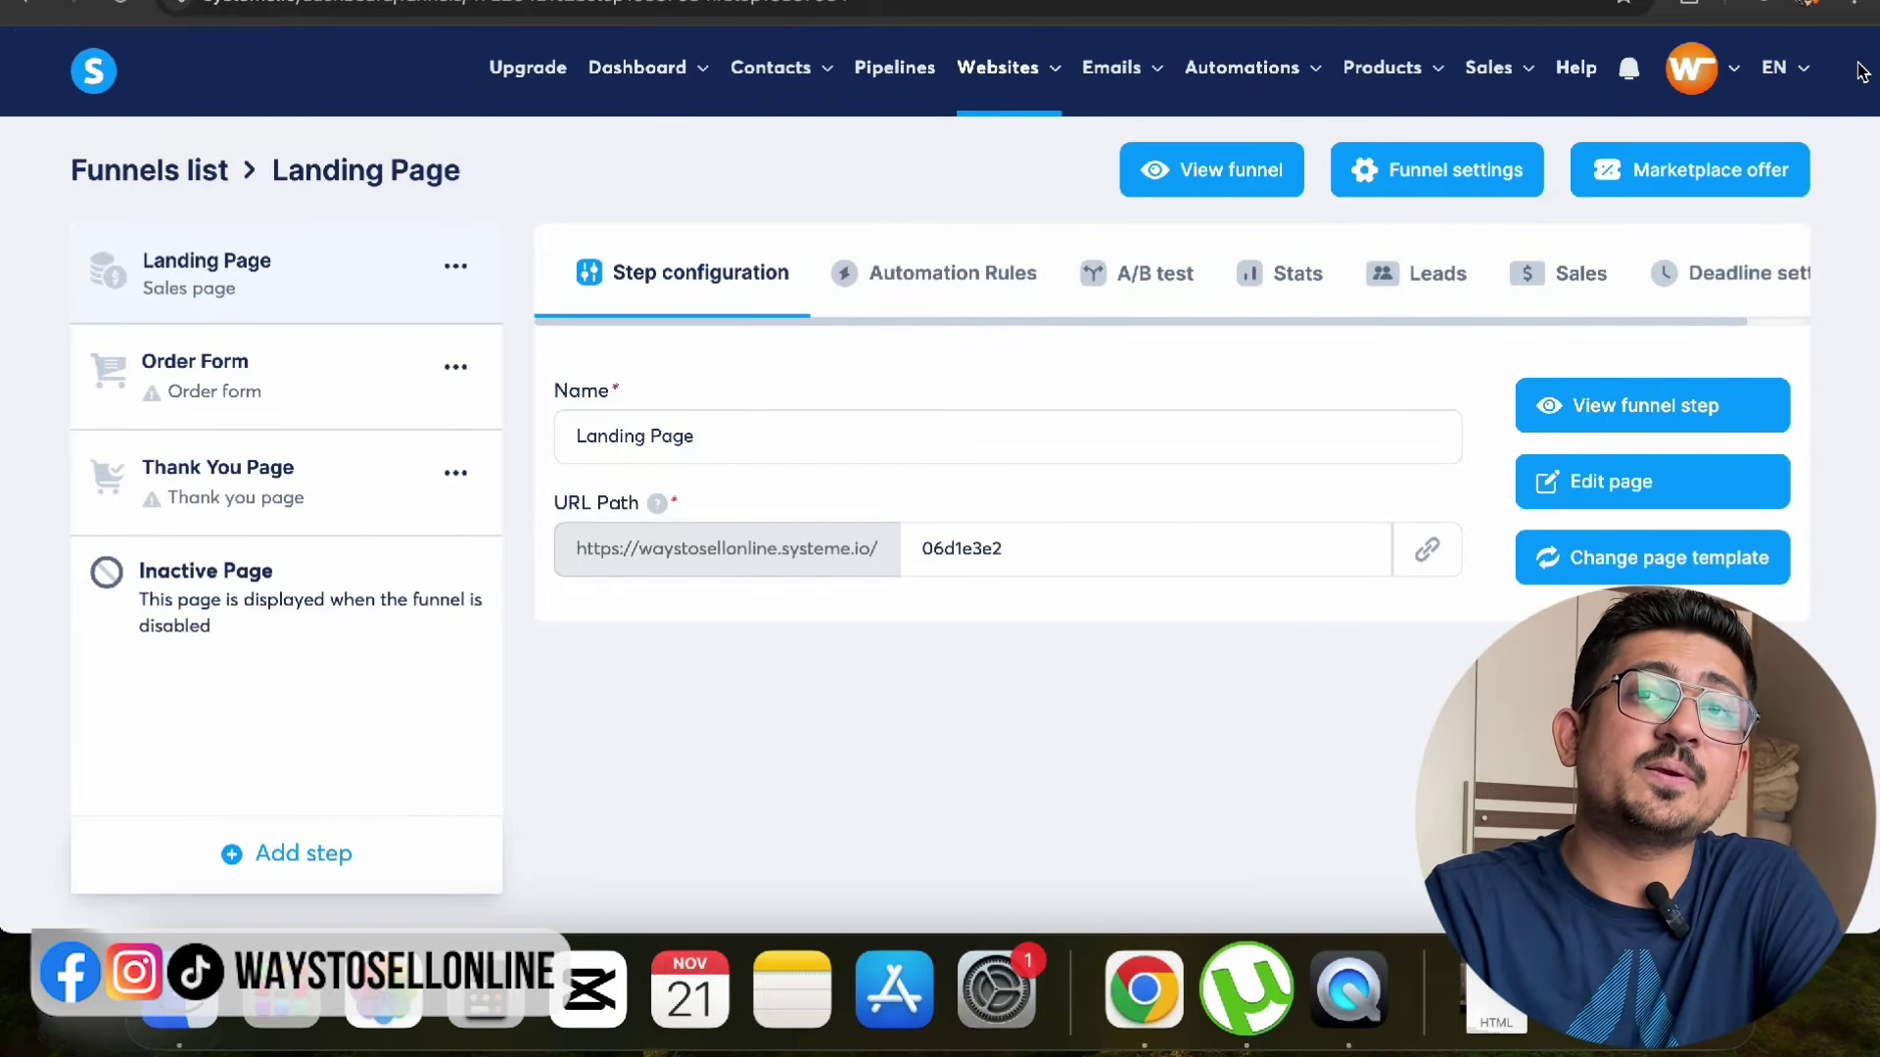
# Step: Preview the "Become a Top 1% Business Owner & Entrepreneur" template for the Order Form step
pyautogui.click(203, 406)
pyautogui.scroll(-5, 945, 549)
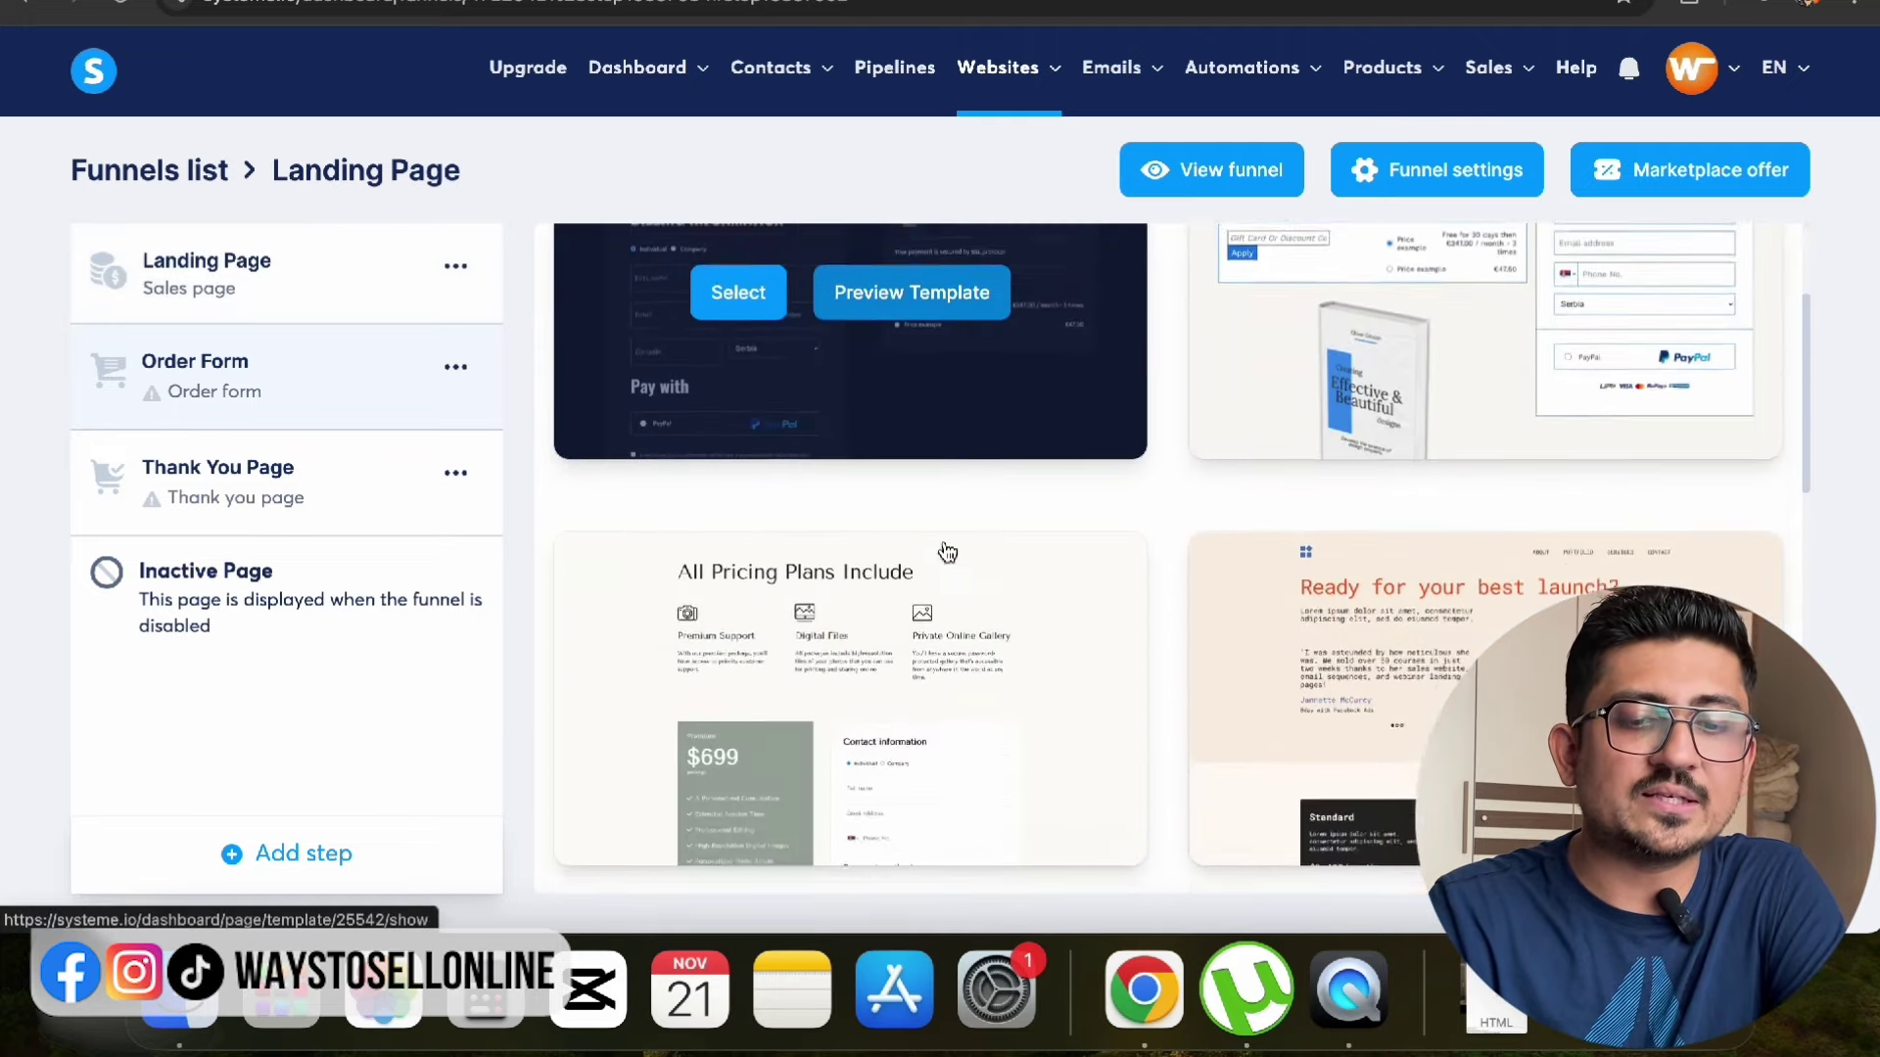
pyautogui.scroll(-3, 944, 548)
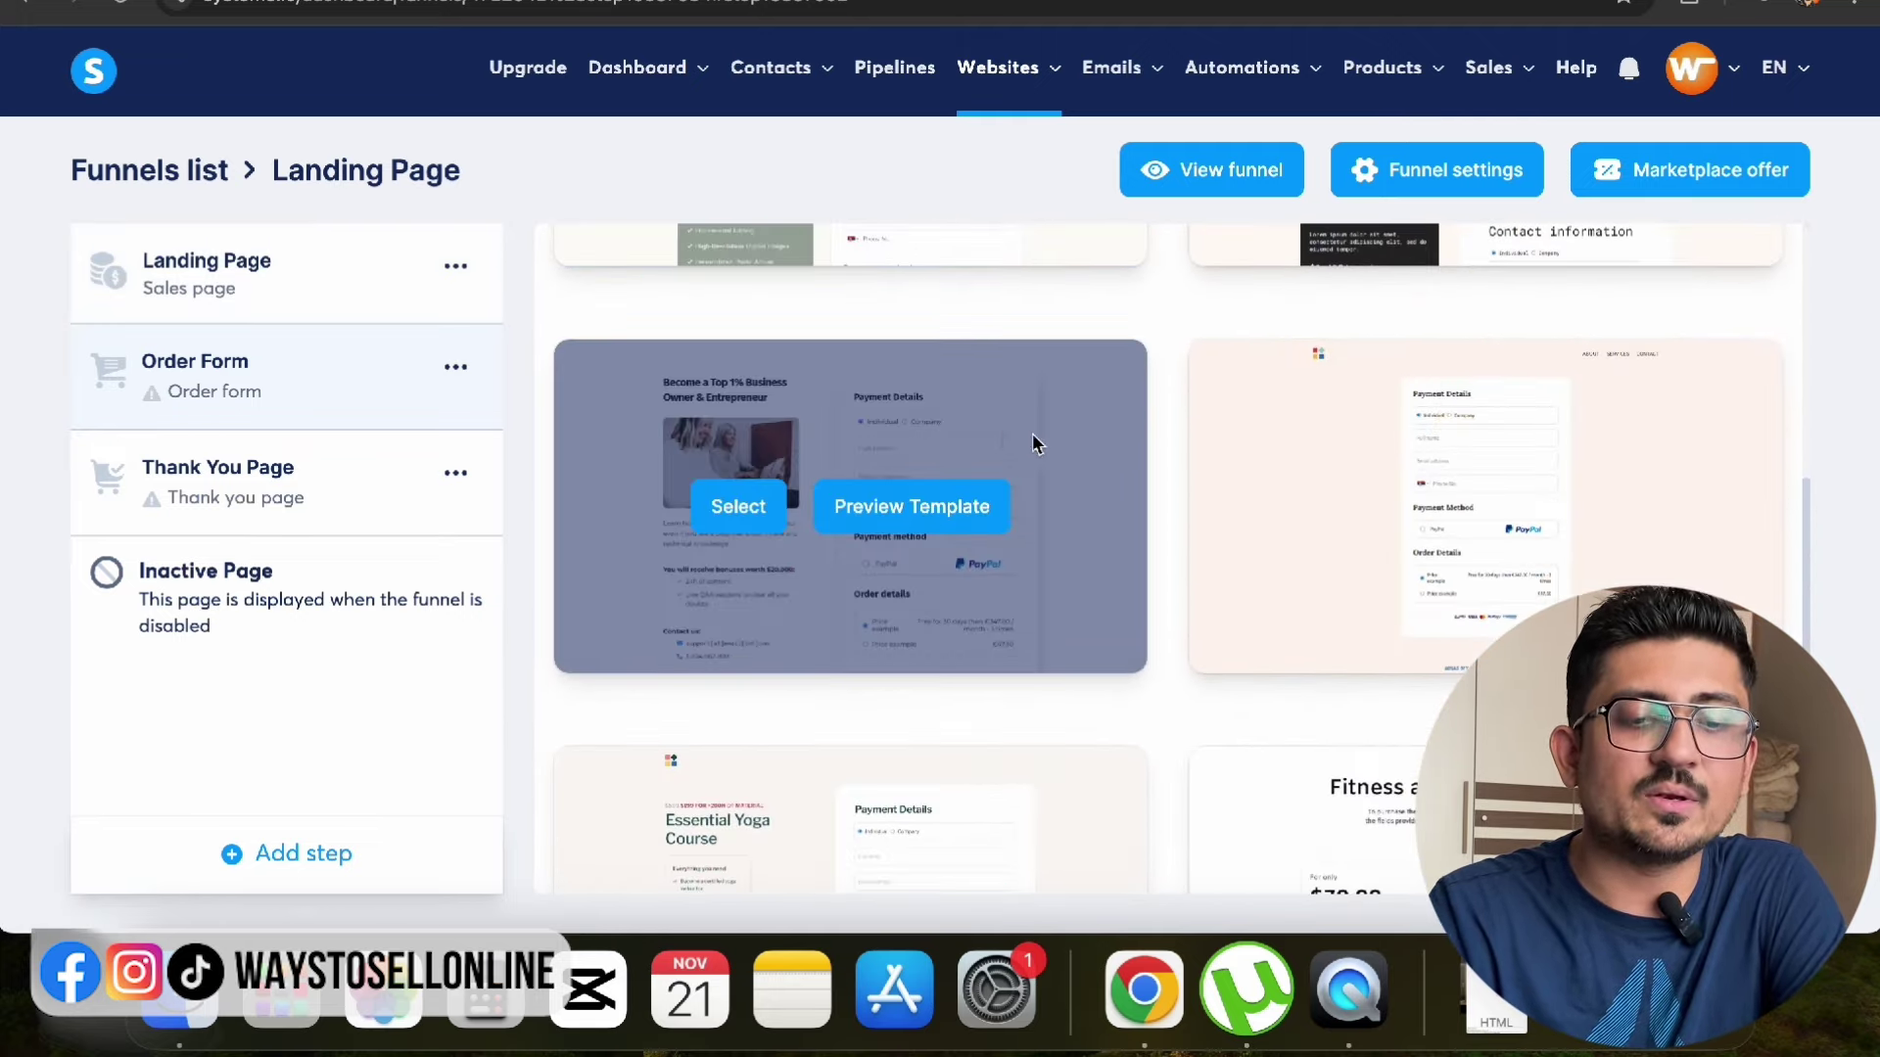
pyautogui.click(842, 506)
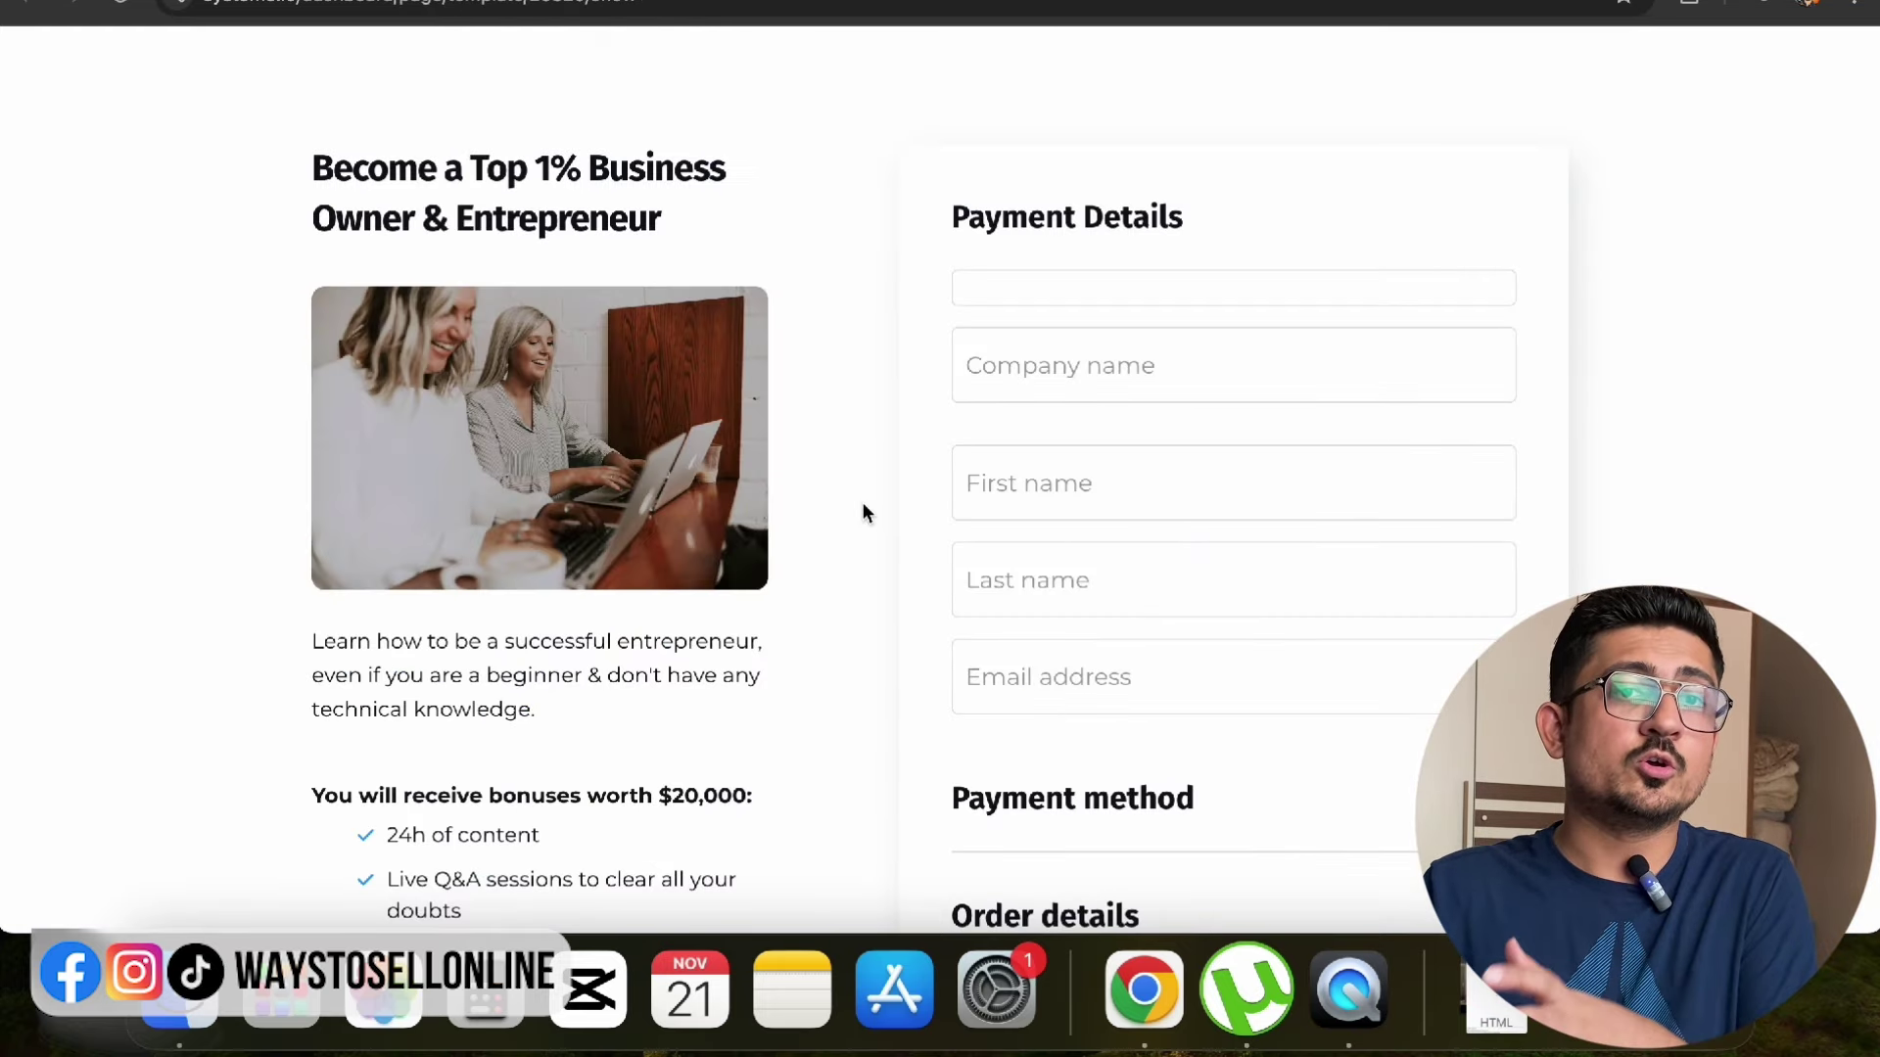
# Step: Review the order form template preview, covering its payment details fields, payment method, order details and contact information
pyautogui.scroll(-1, 864, 505)
pyautogui.scroll(1, 861, 509)
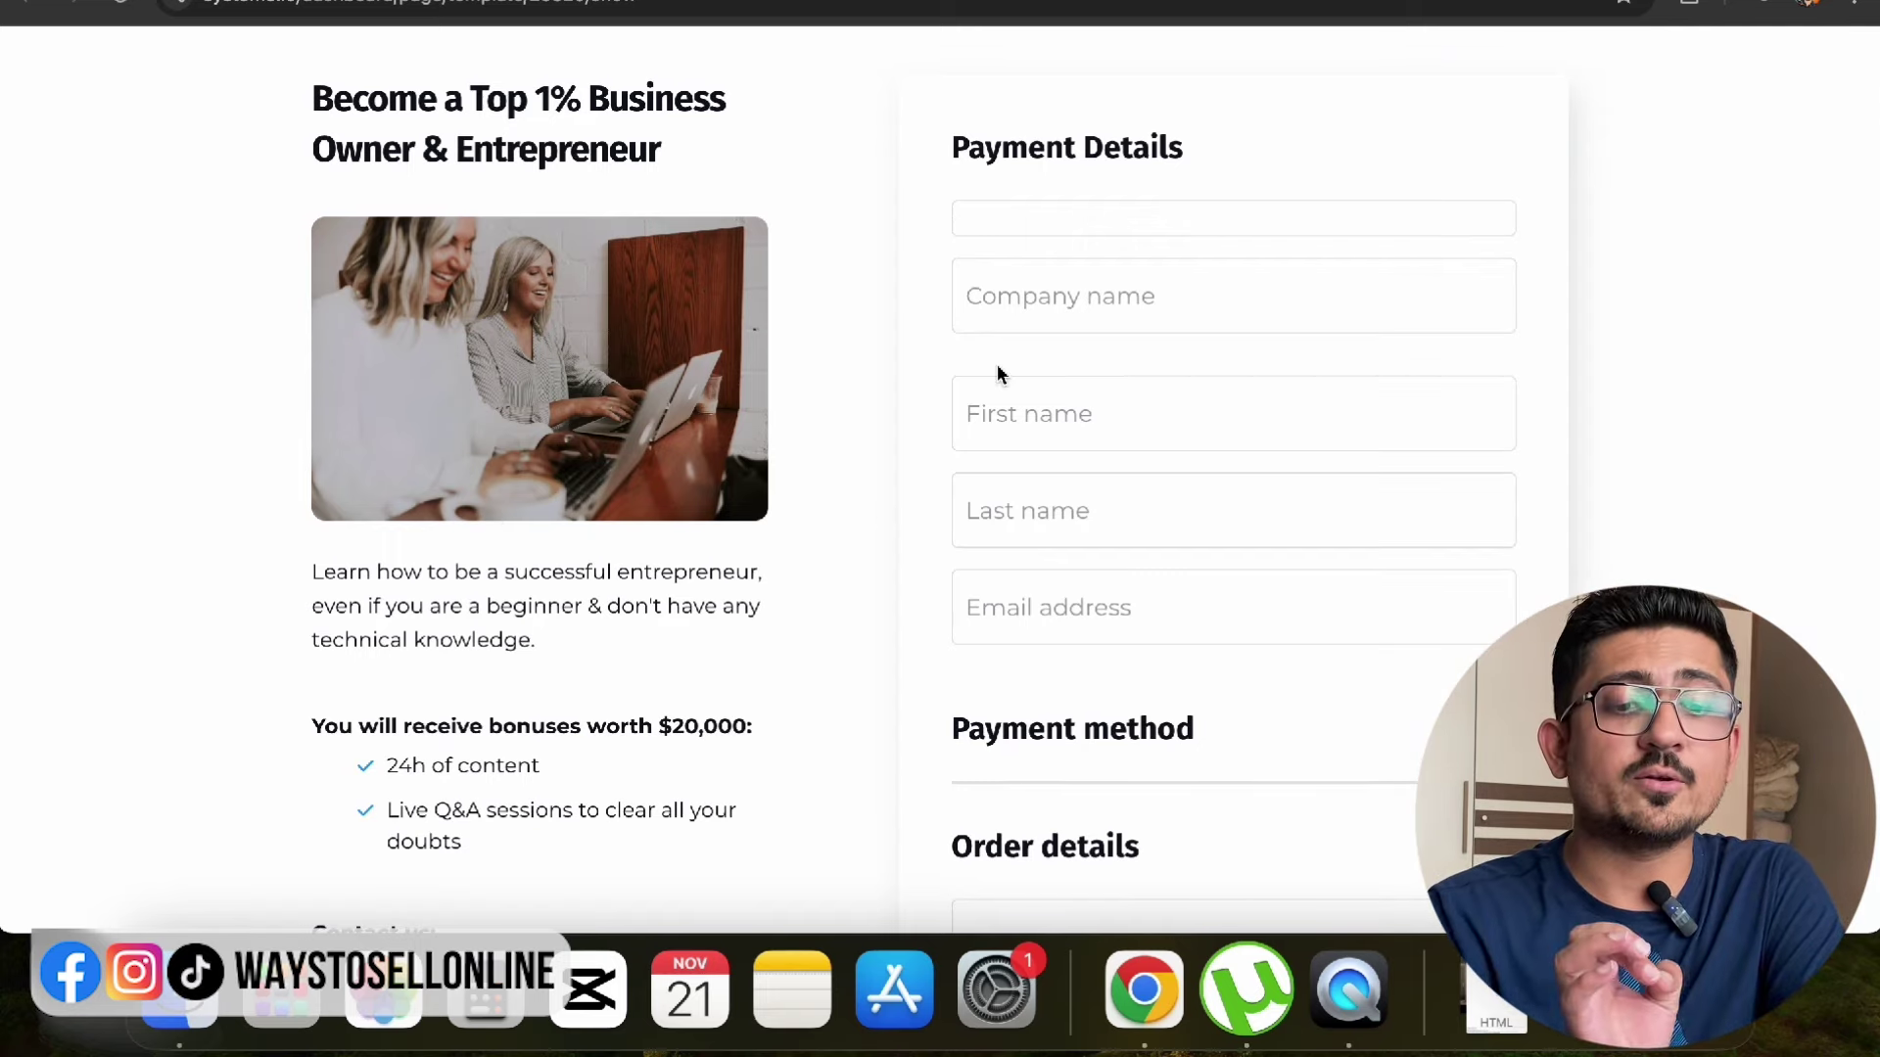
pyautogui.scroll(-3, 997, 372)
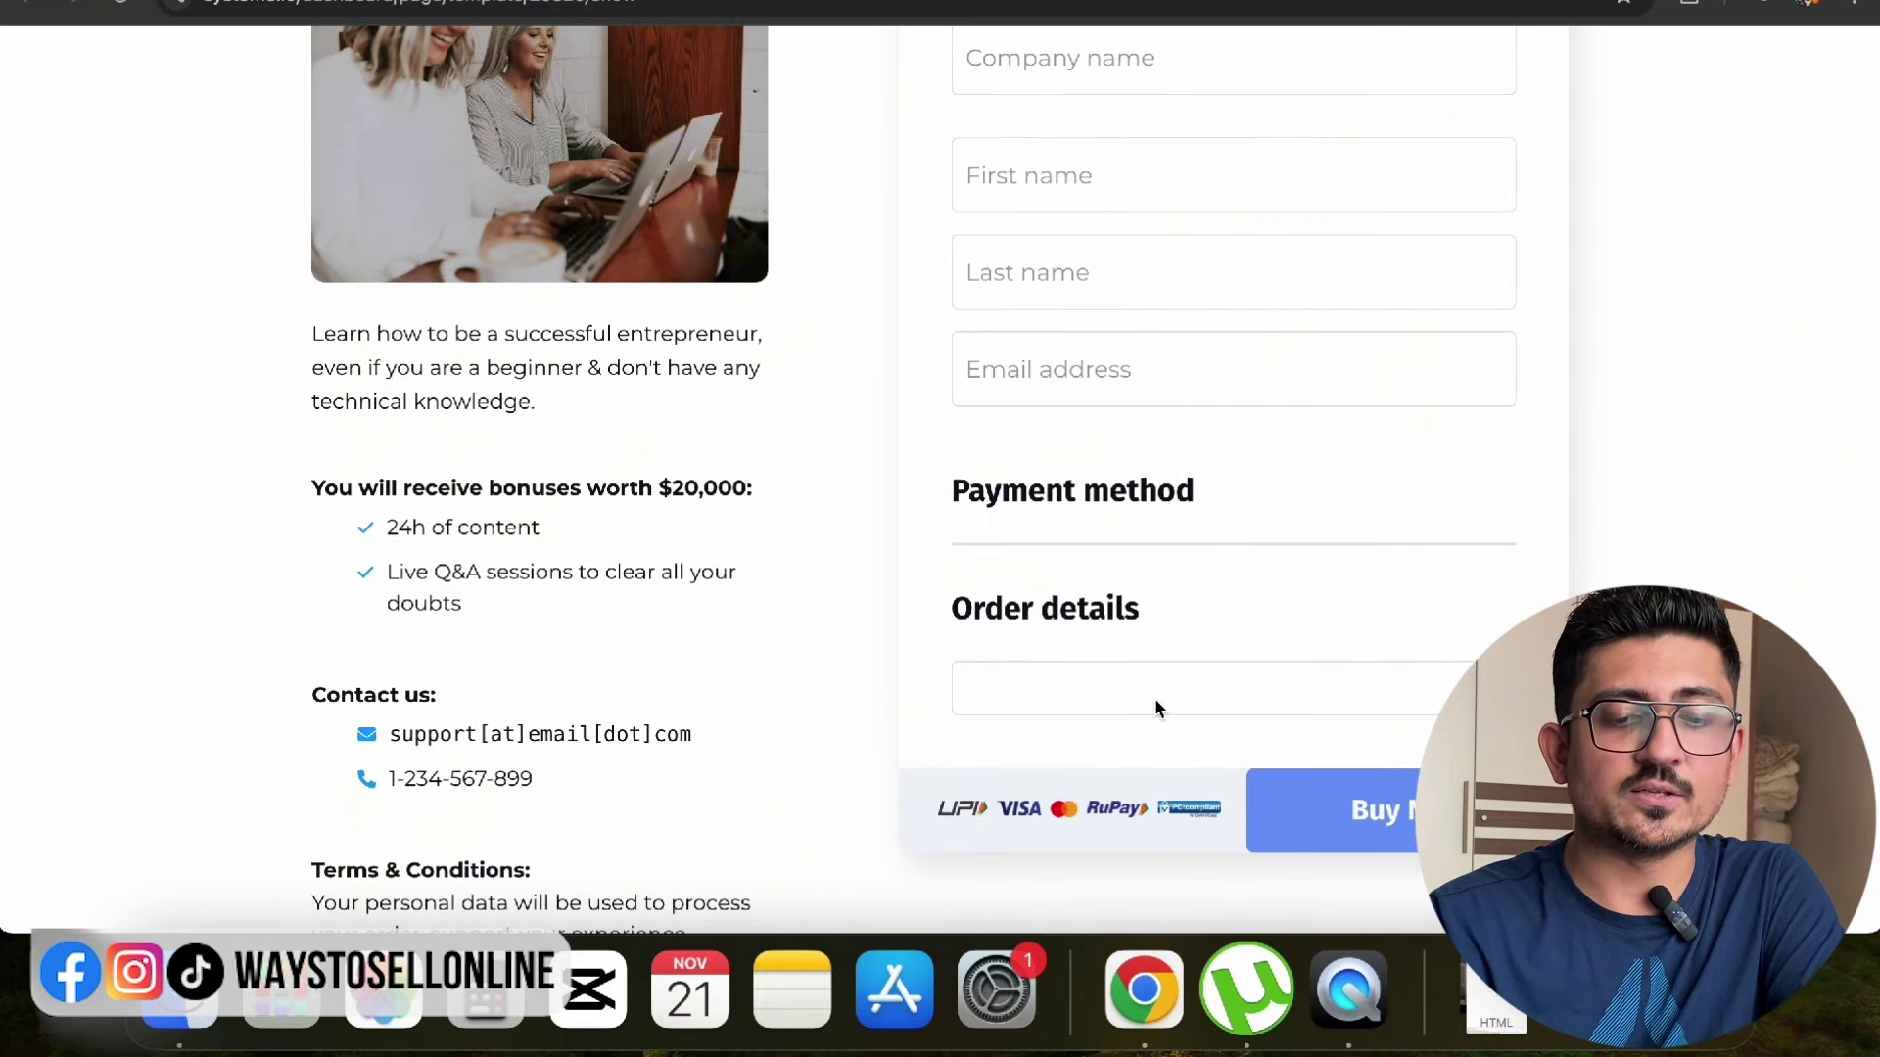
pyautogui.scroll(3, 1159, 705)
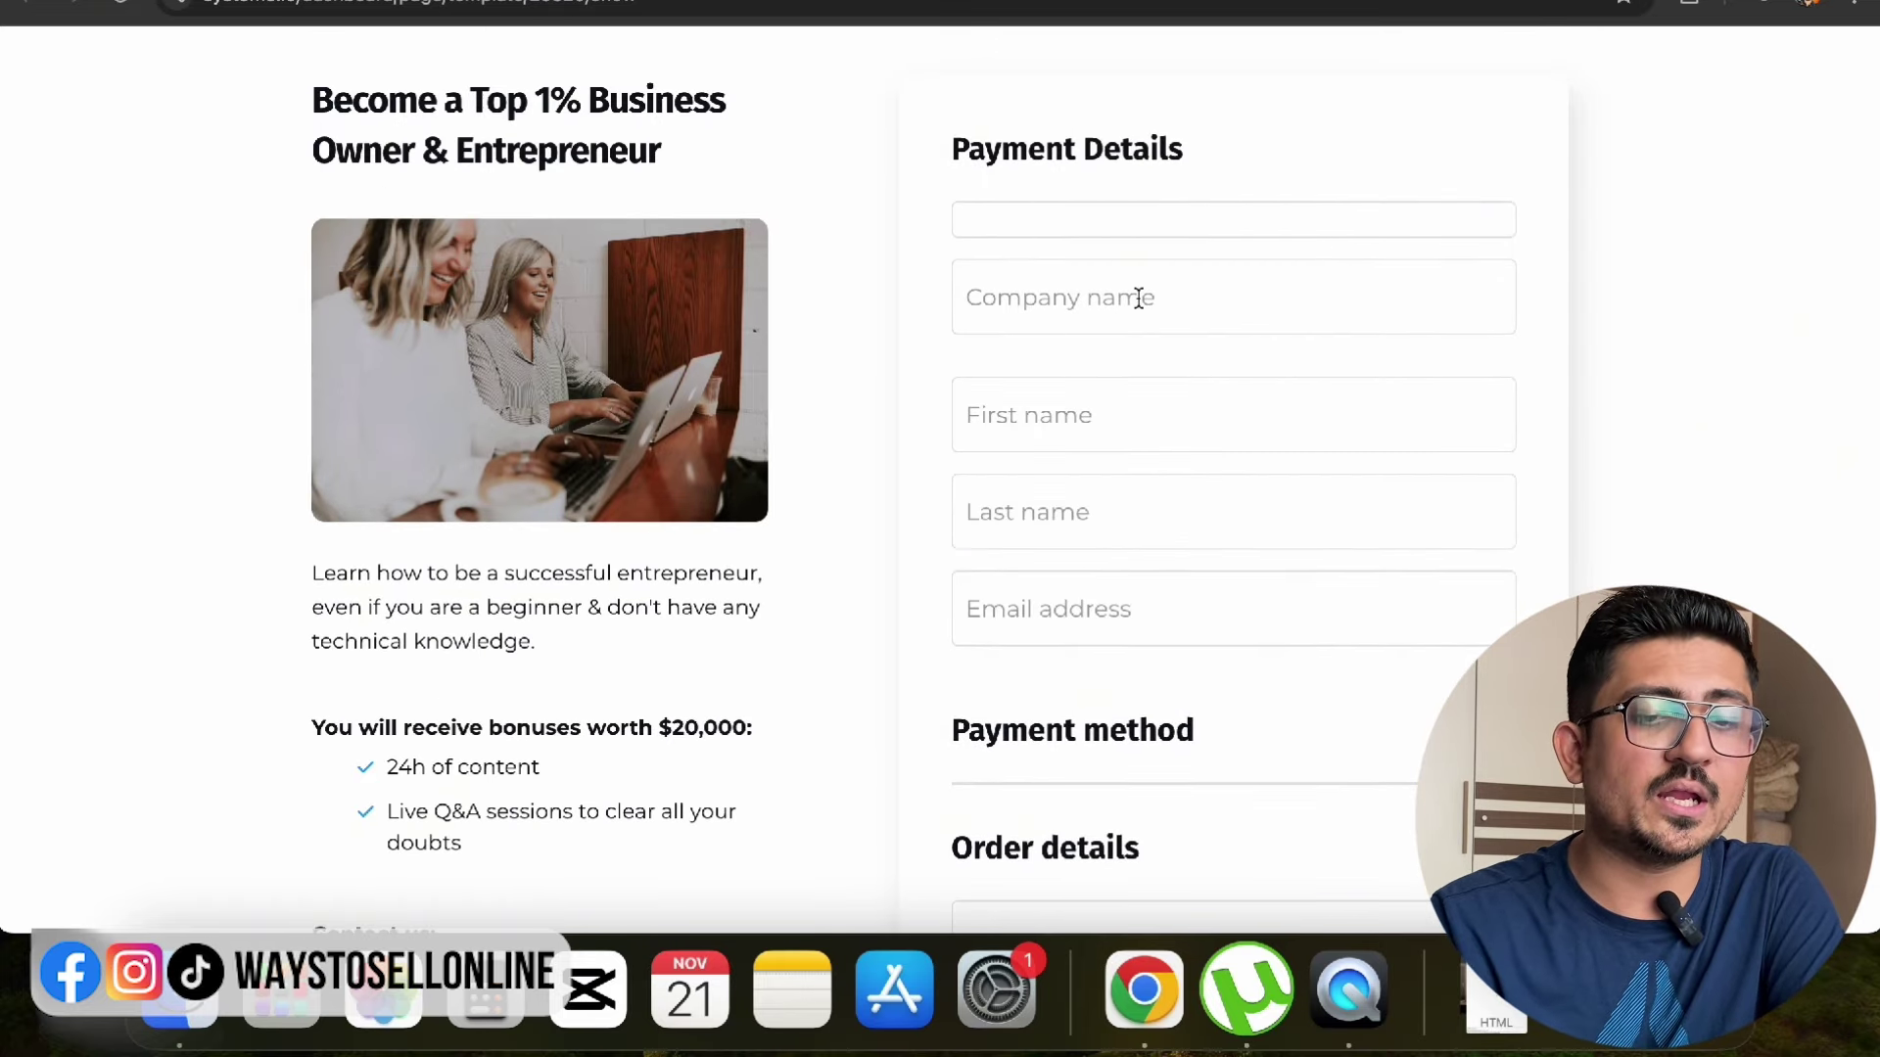
pyautogui.scroll(-1, 1026, 616)
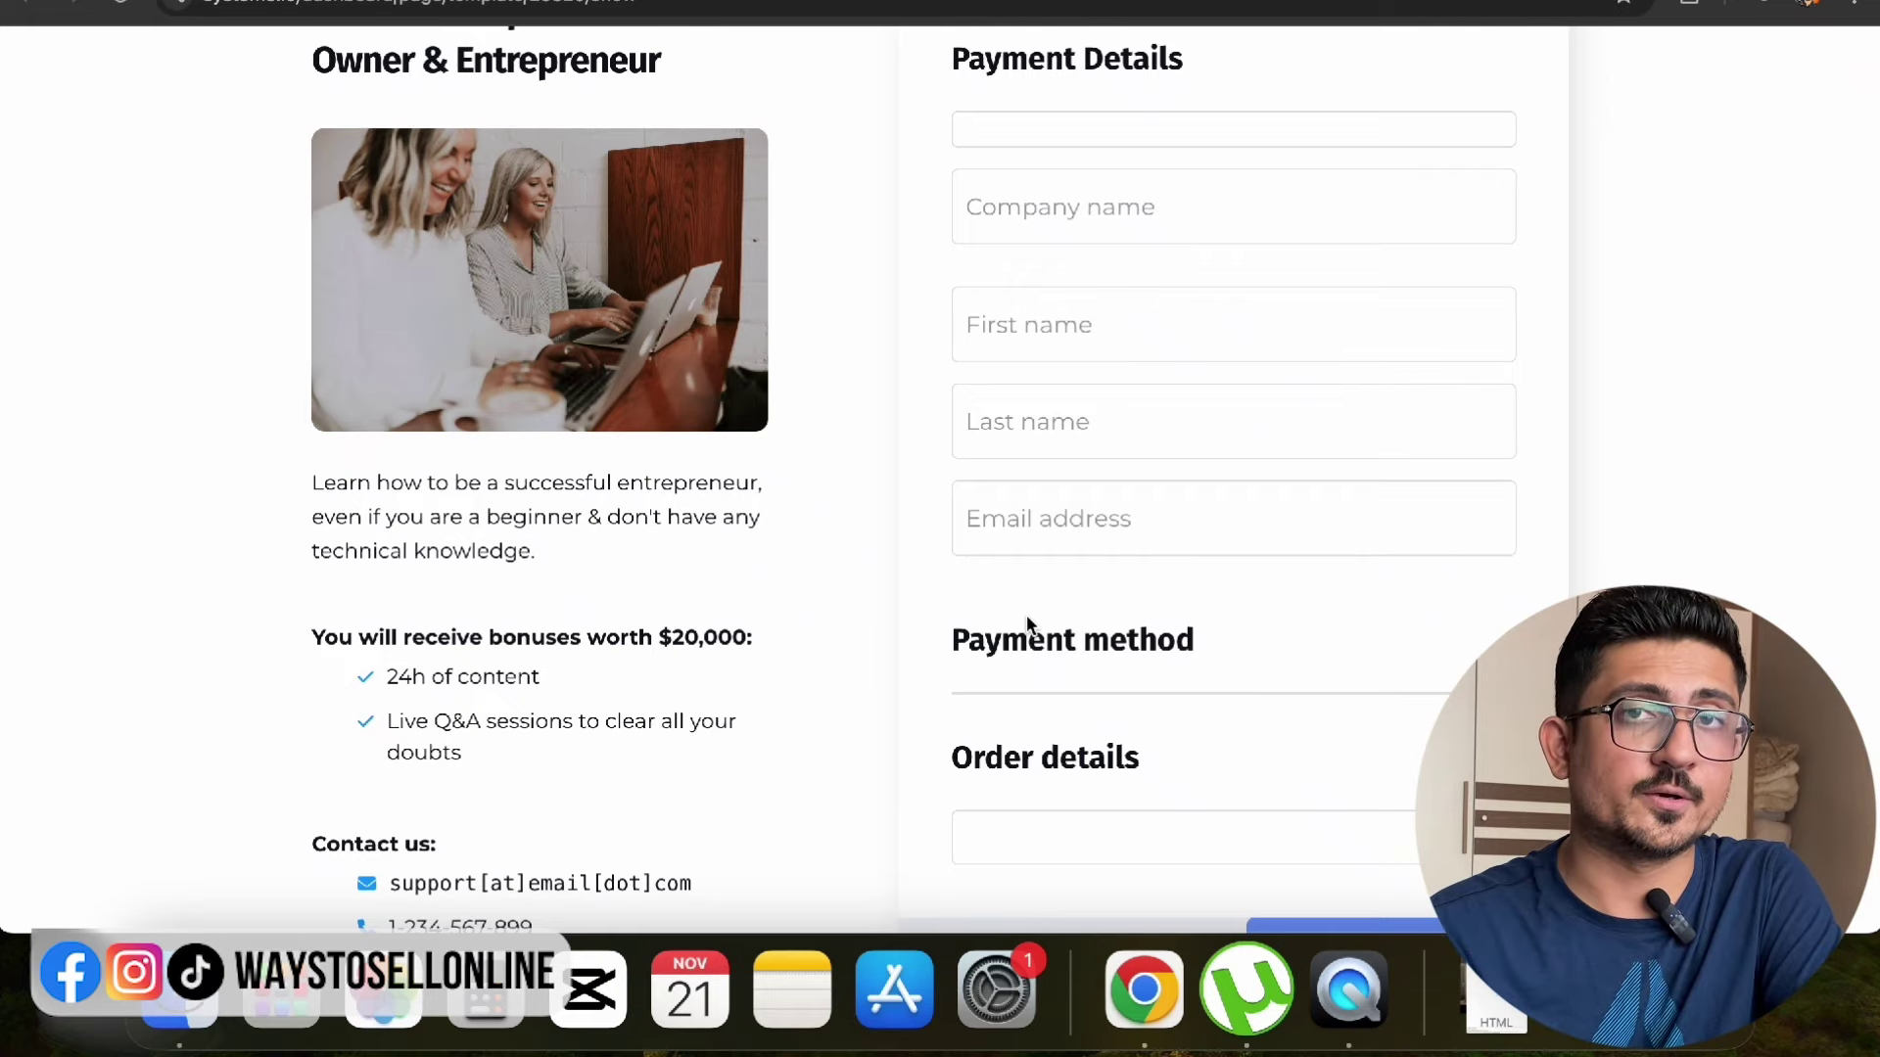
pyautogui.scroll(-1, 1028, 624)
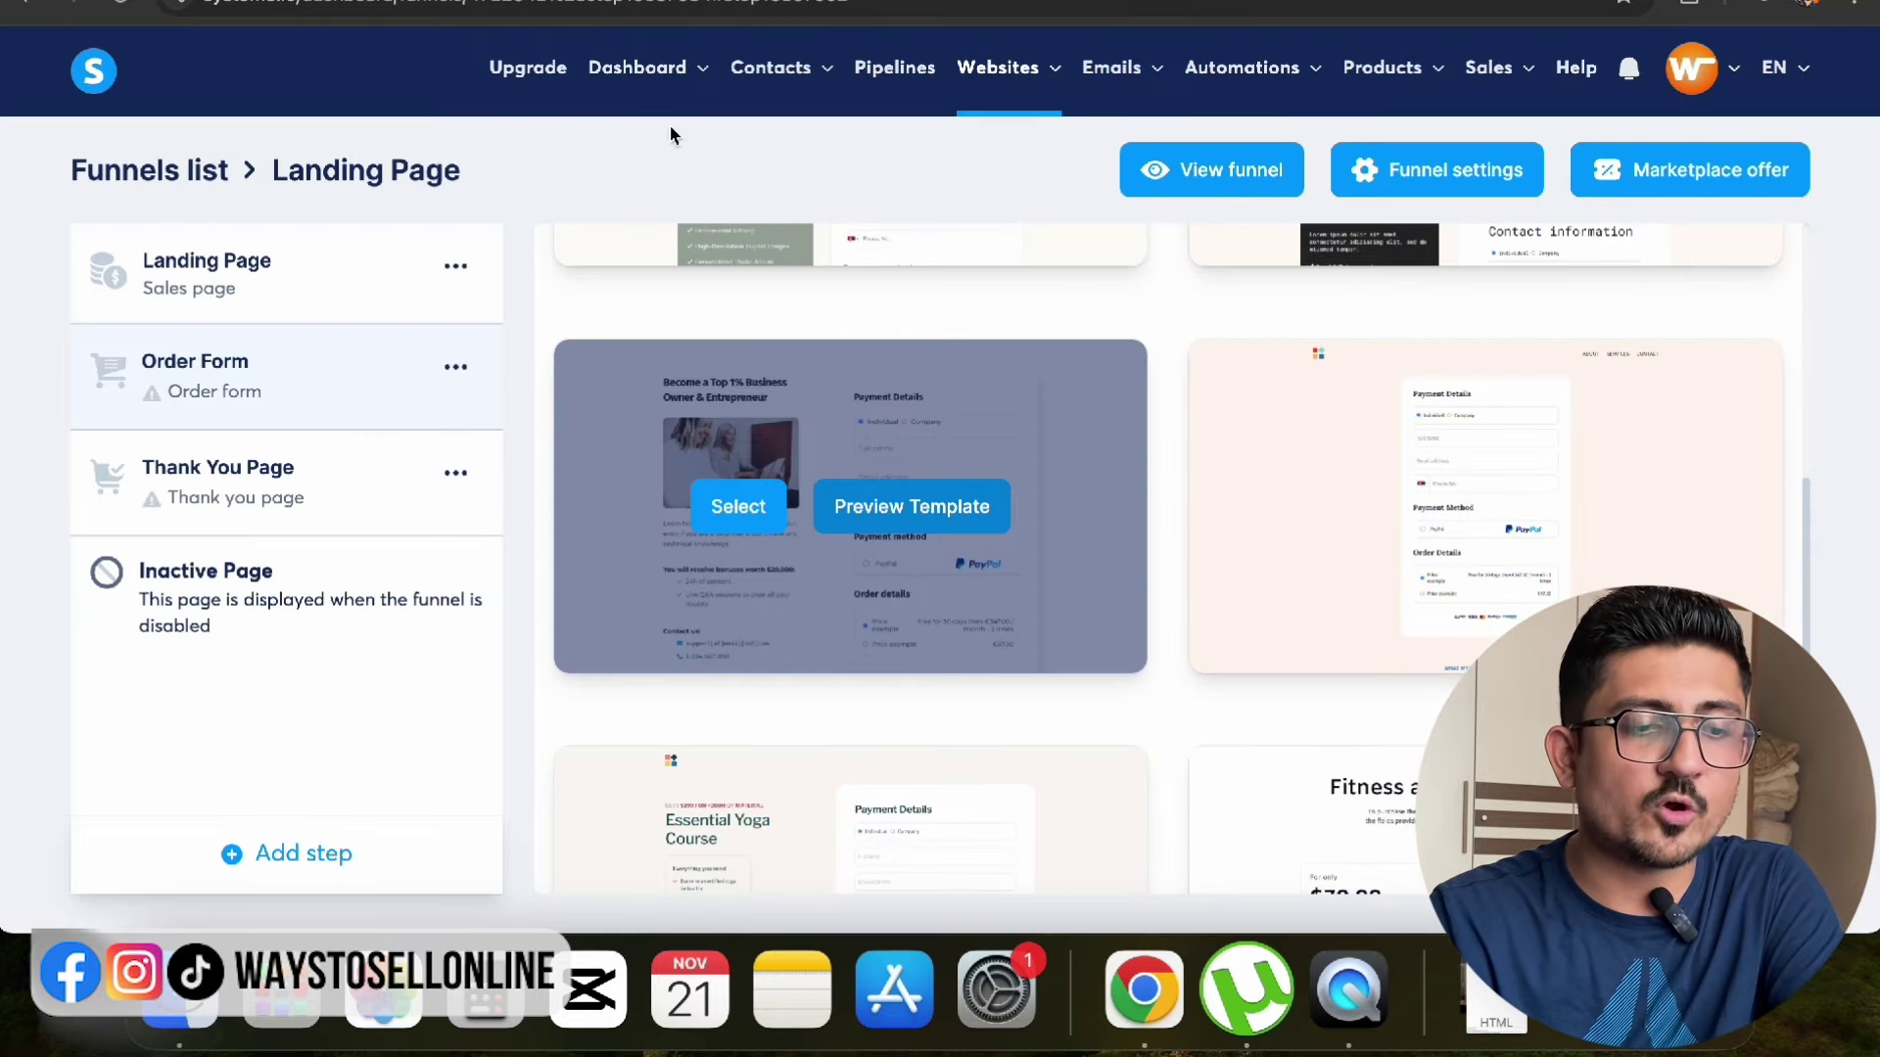
# Step: Check the Order Form step's automation rules and look through the actions available for a new rule, leaving without creating one
pyautogui.click(235, 382)
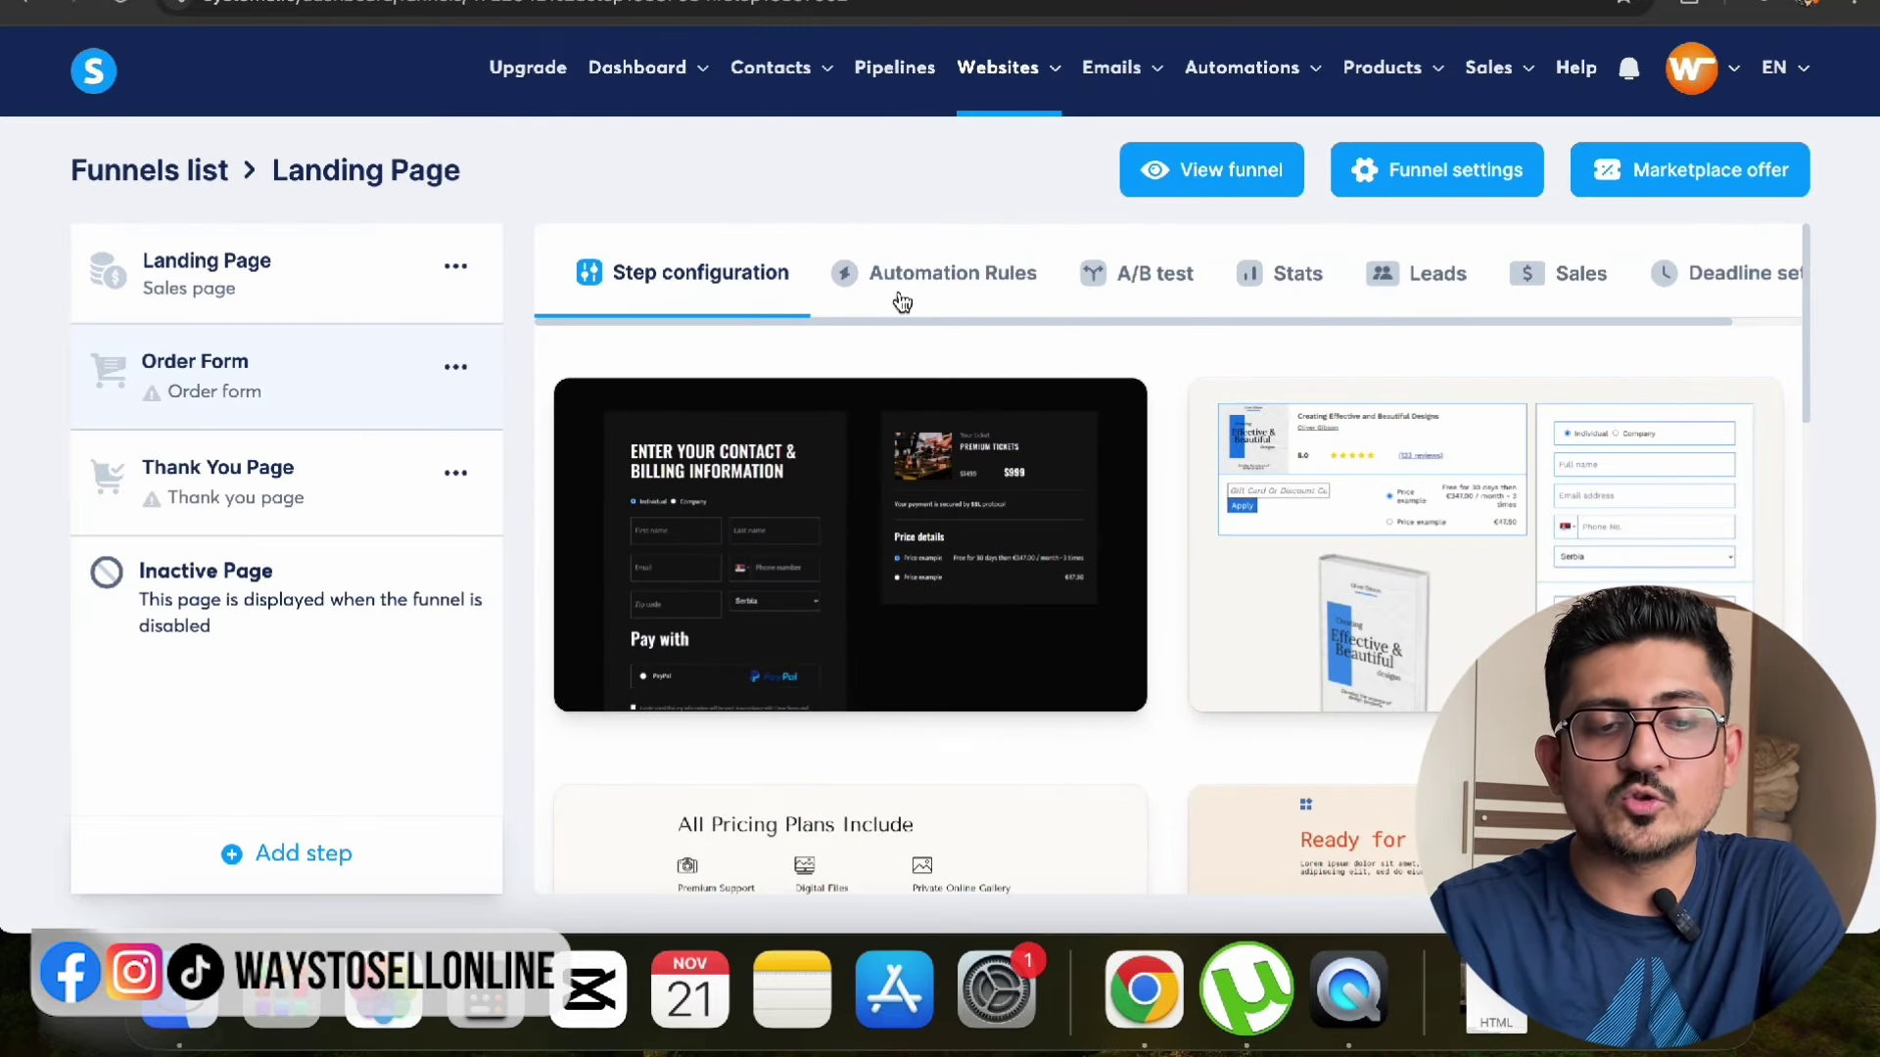
pyautogui.click(902, 301)
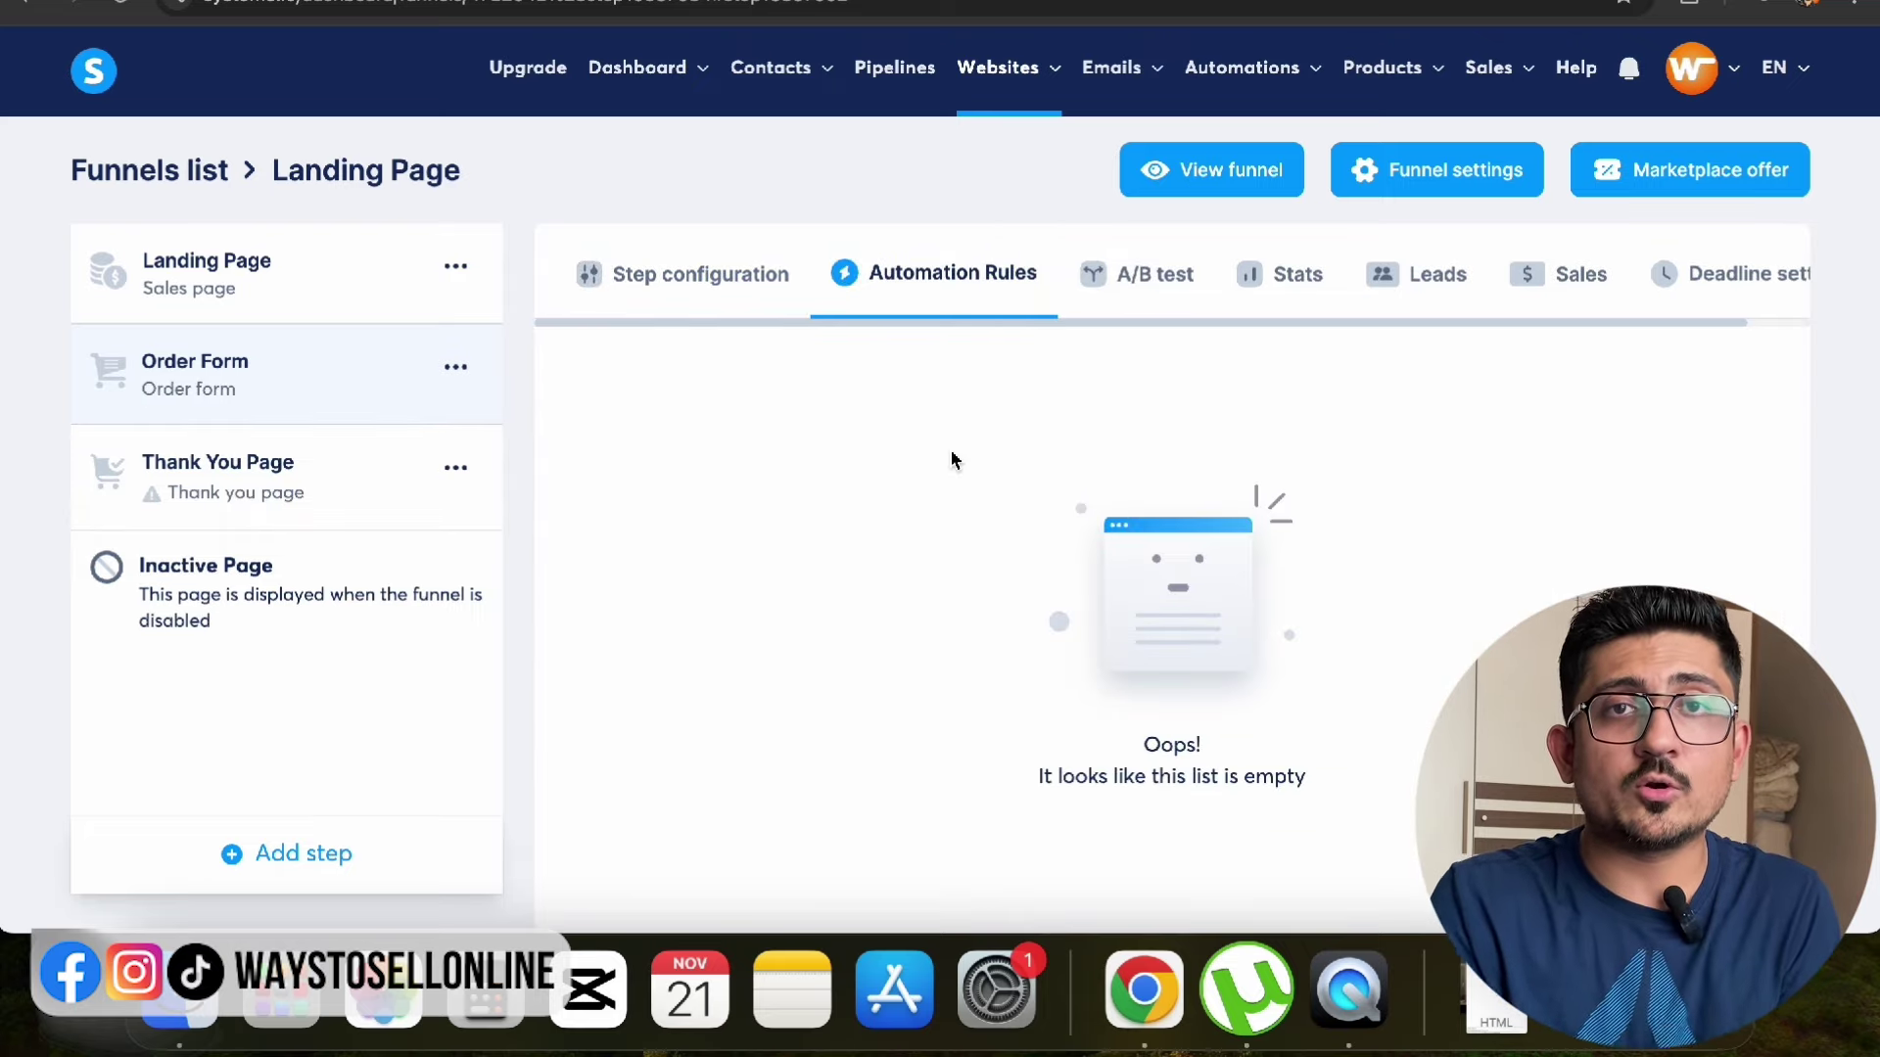
pyautogui.scroll(-3, 952, 458)
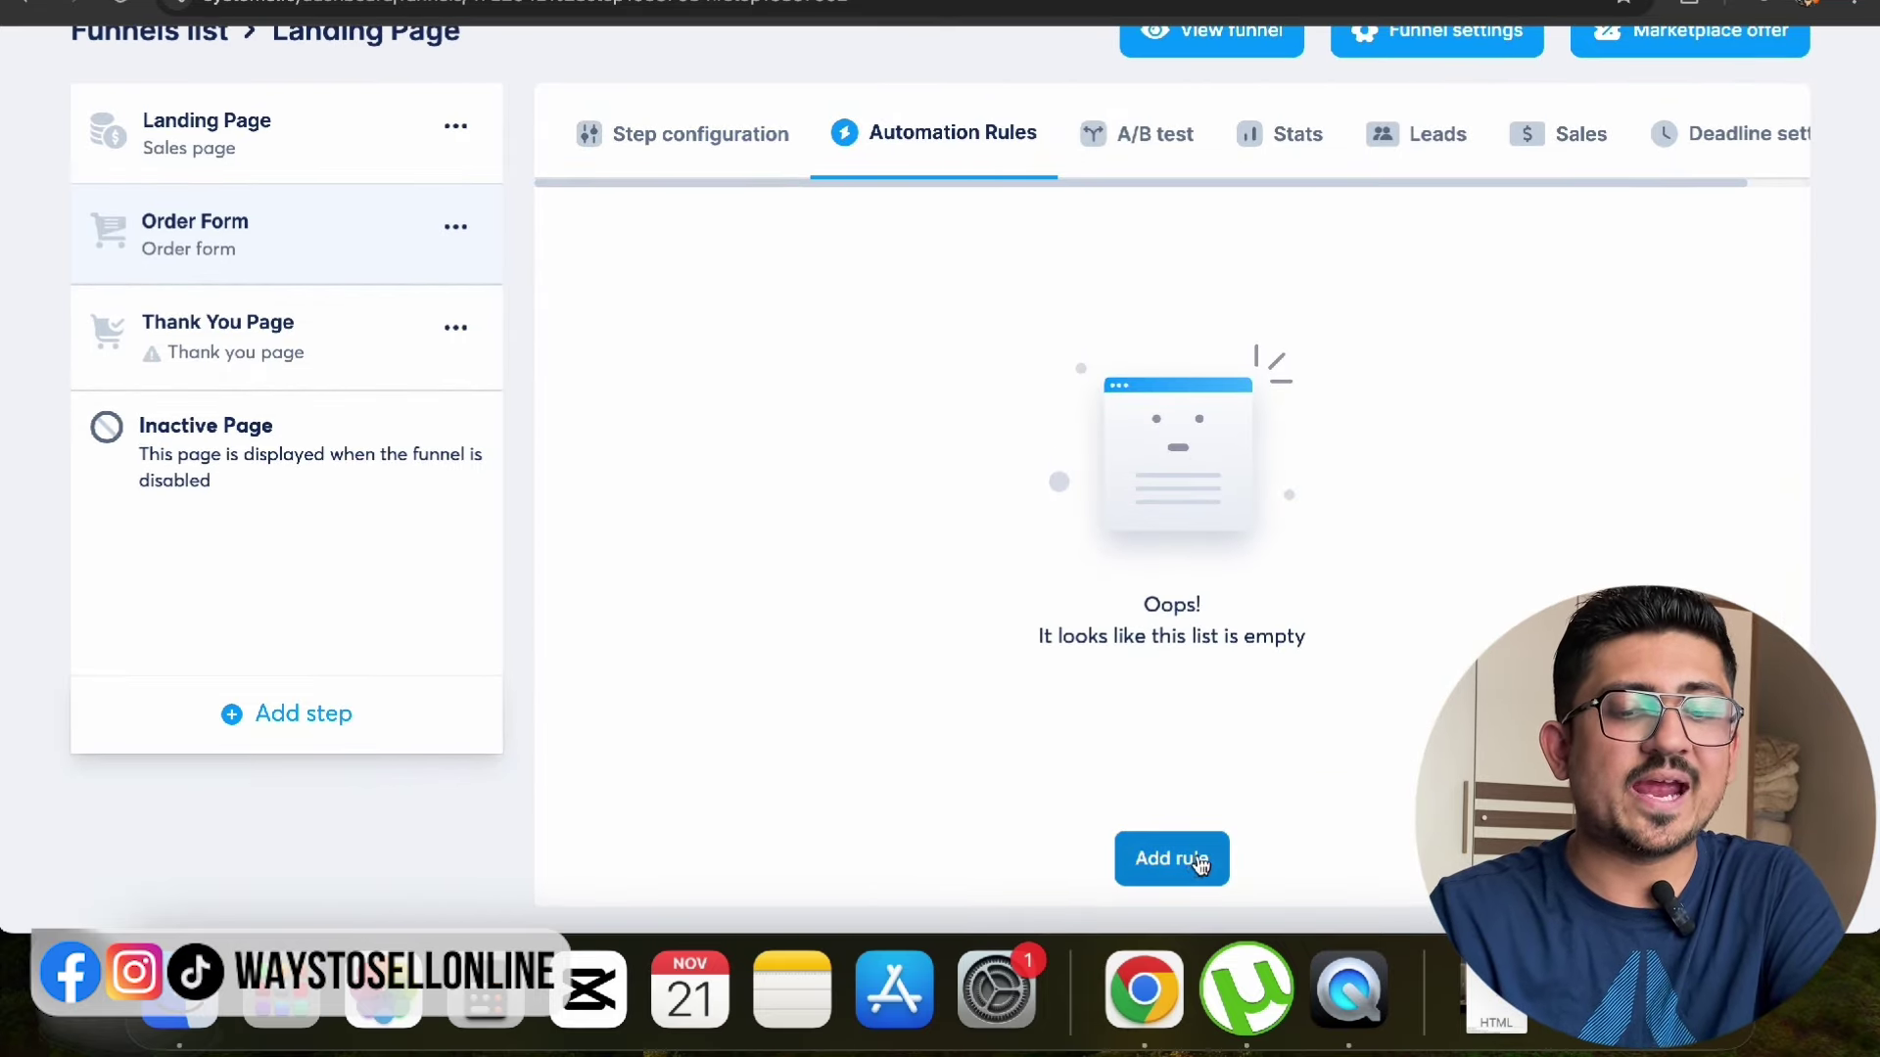
pyautogui.click(1175, 860)
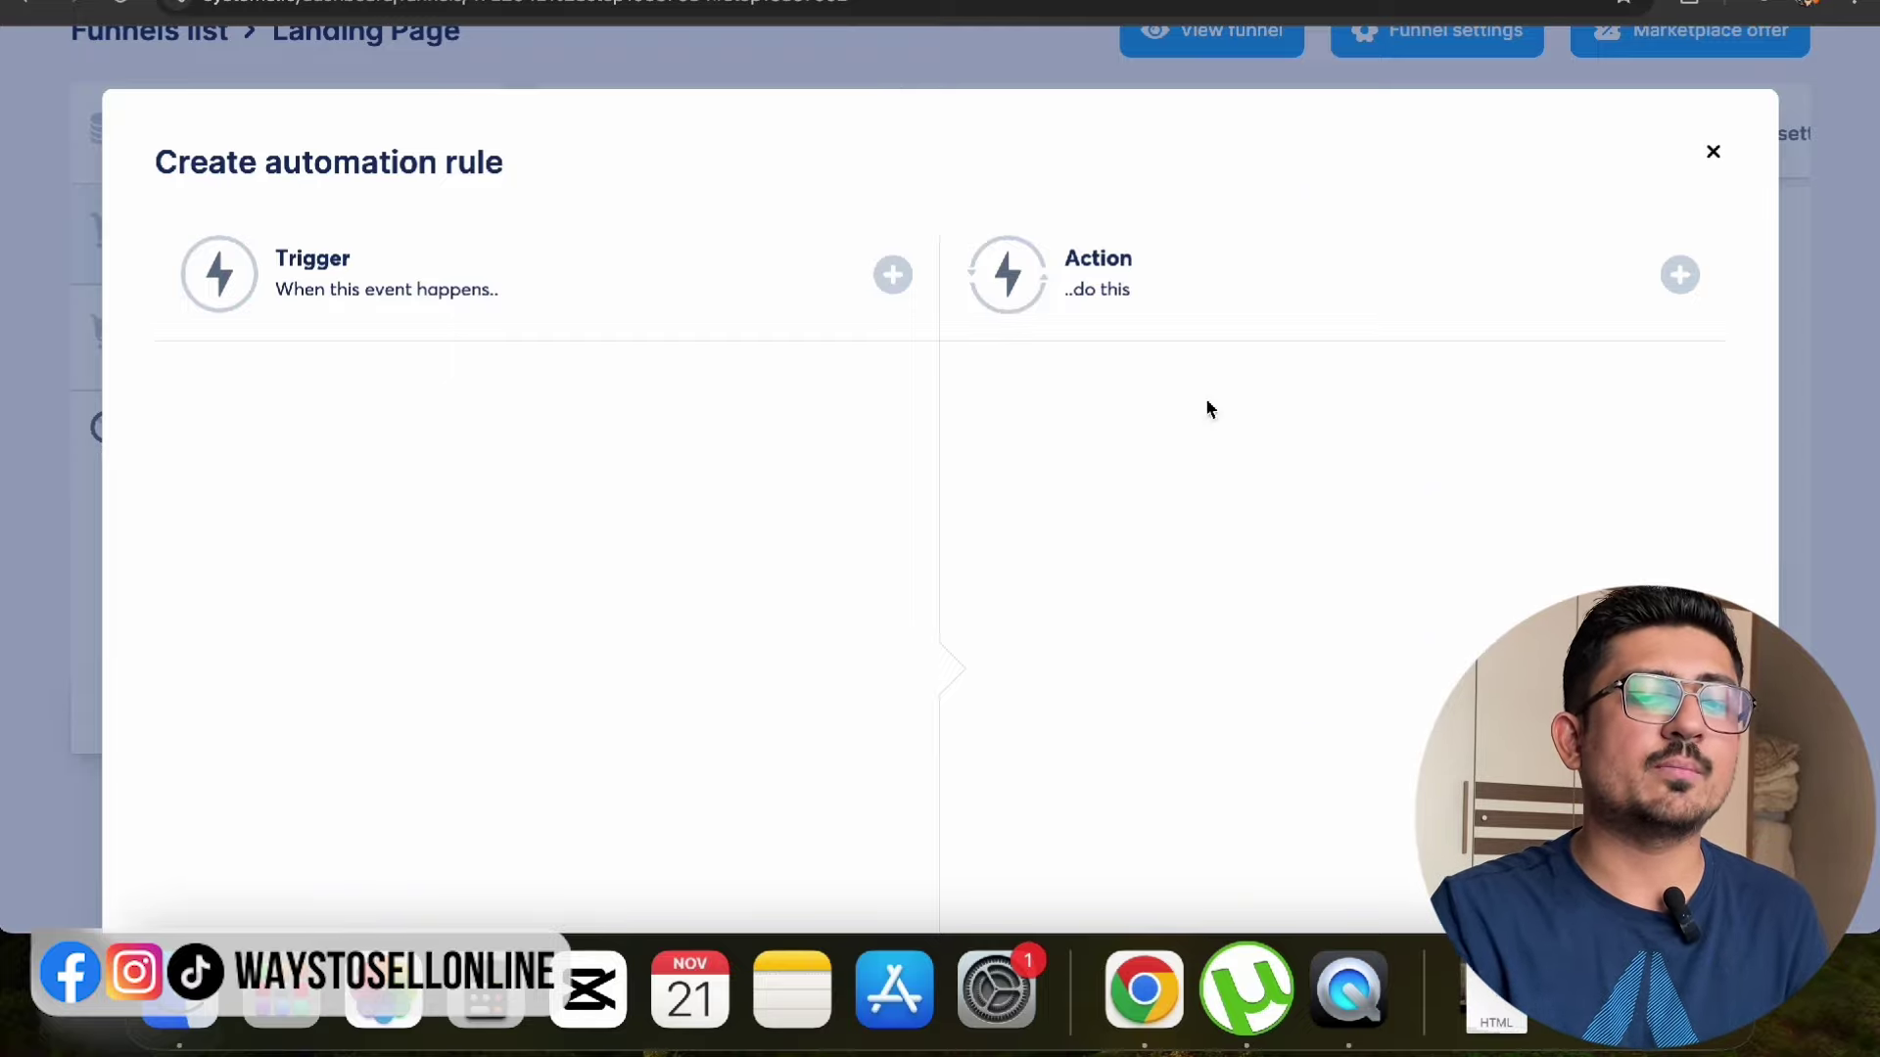
pyautogui.click(1680, 276)
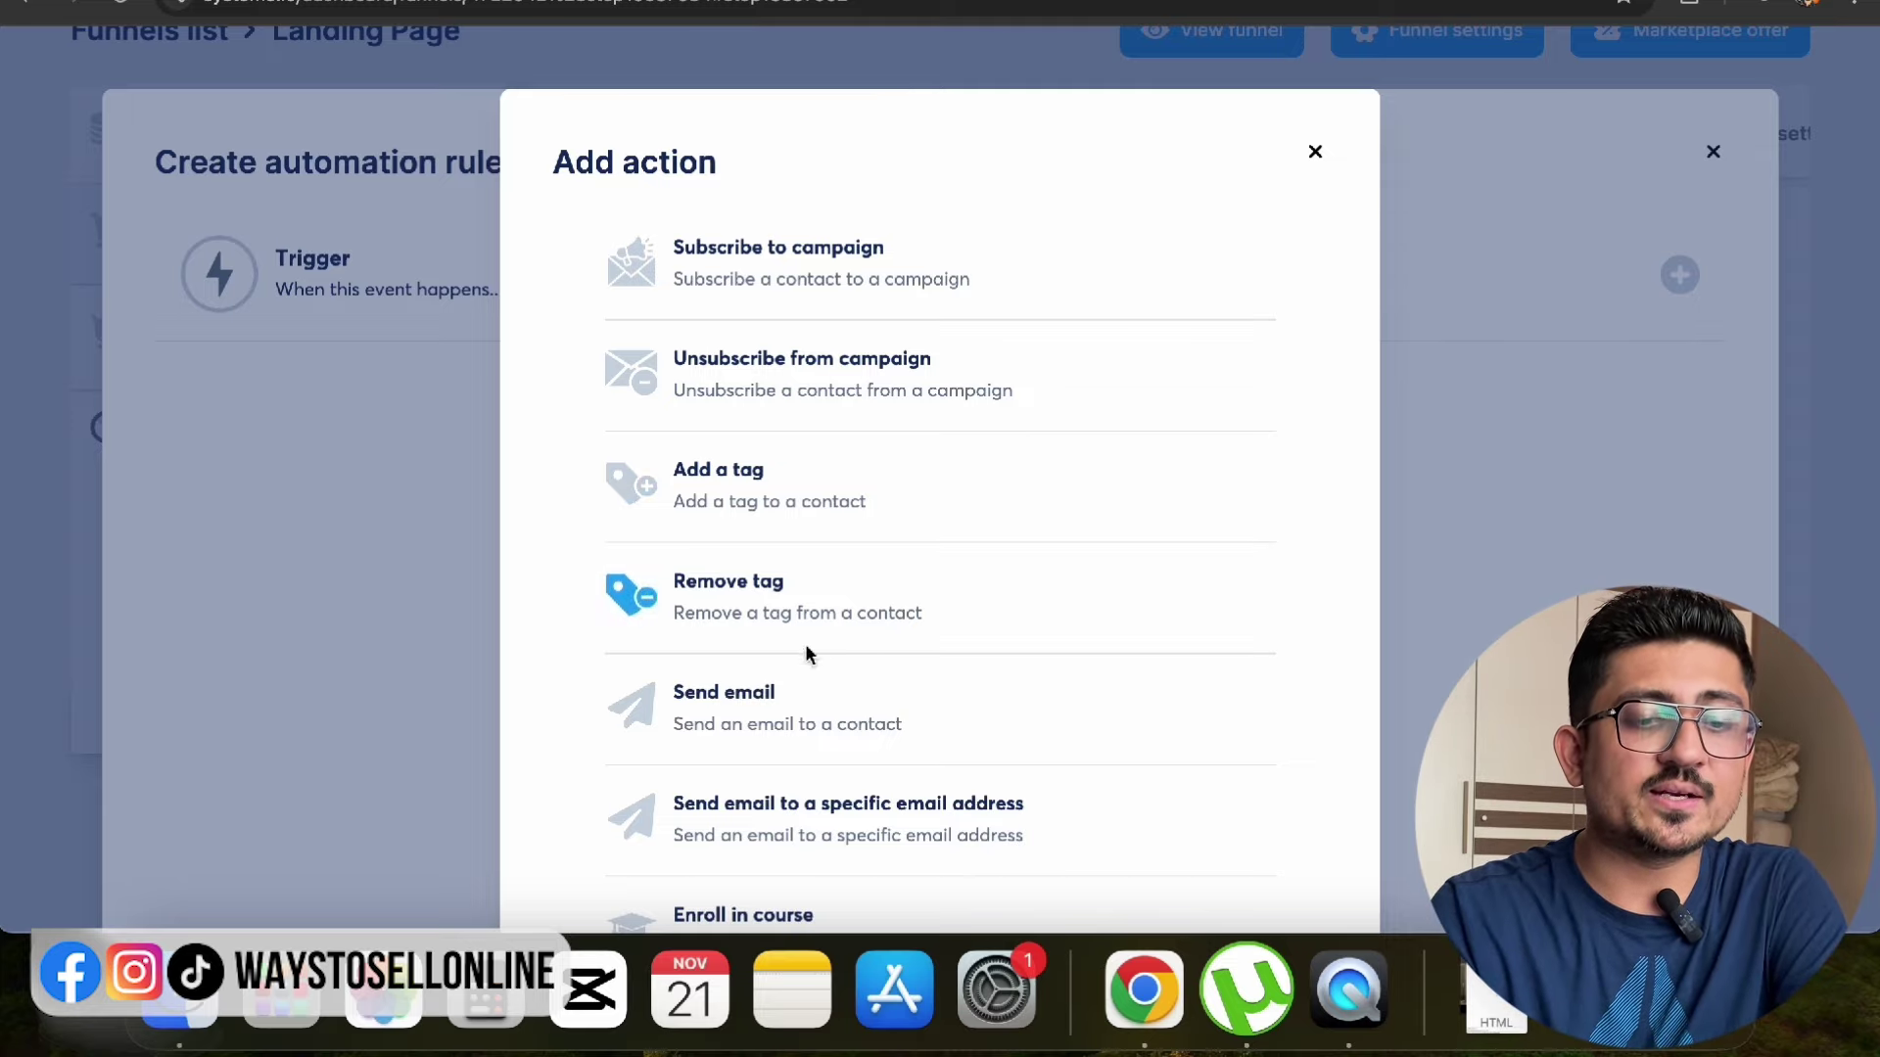
pyautogui.scroll(-5, 778, 703)
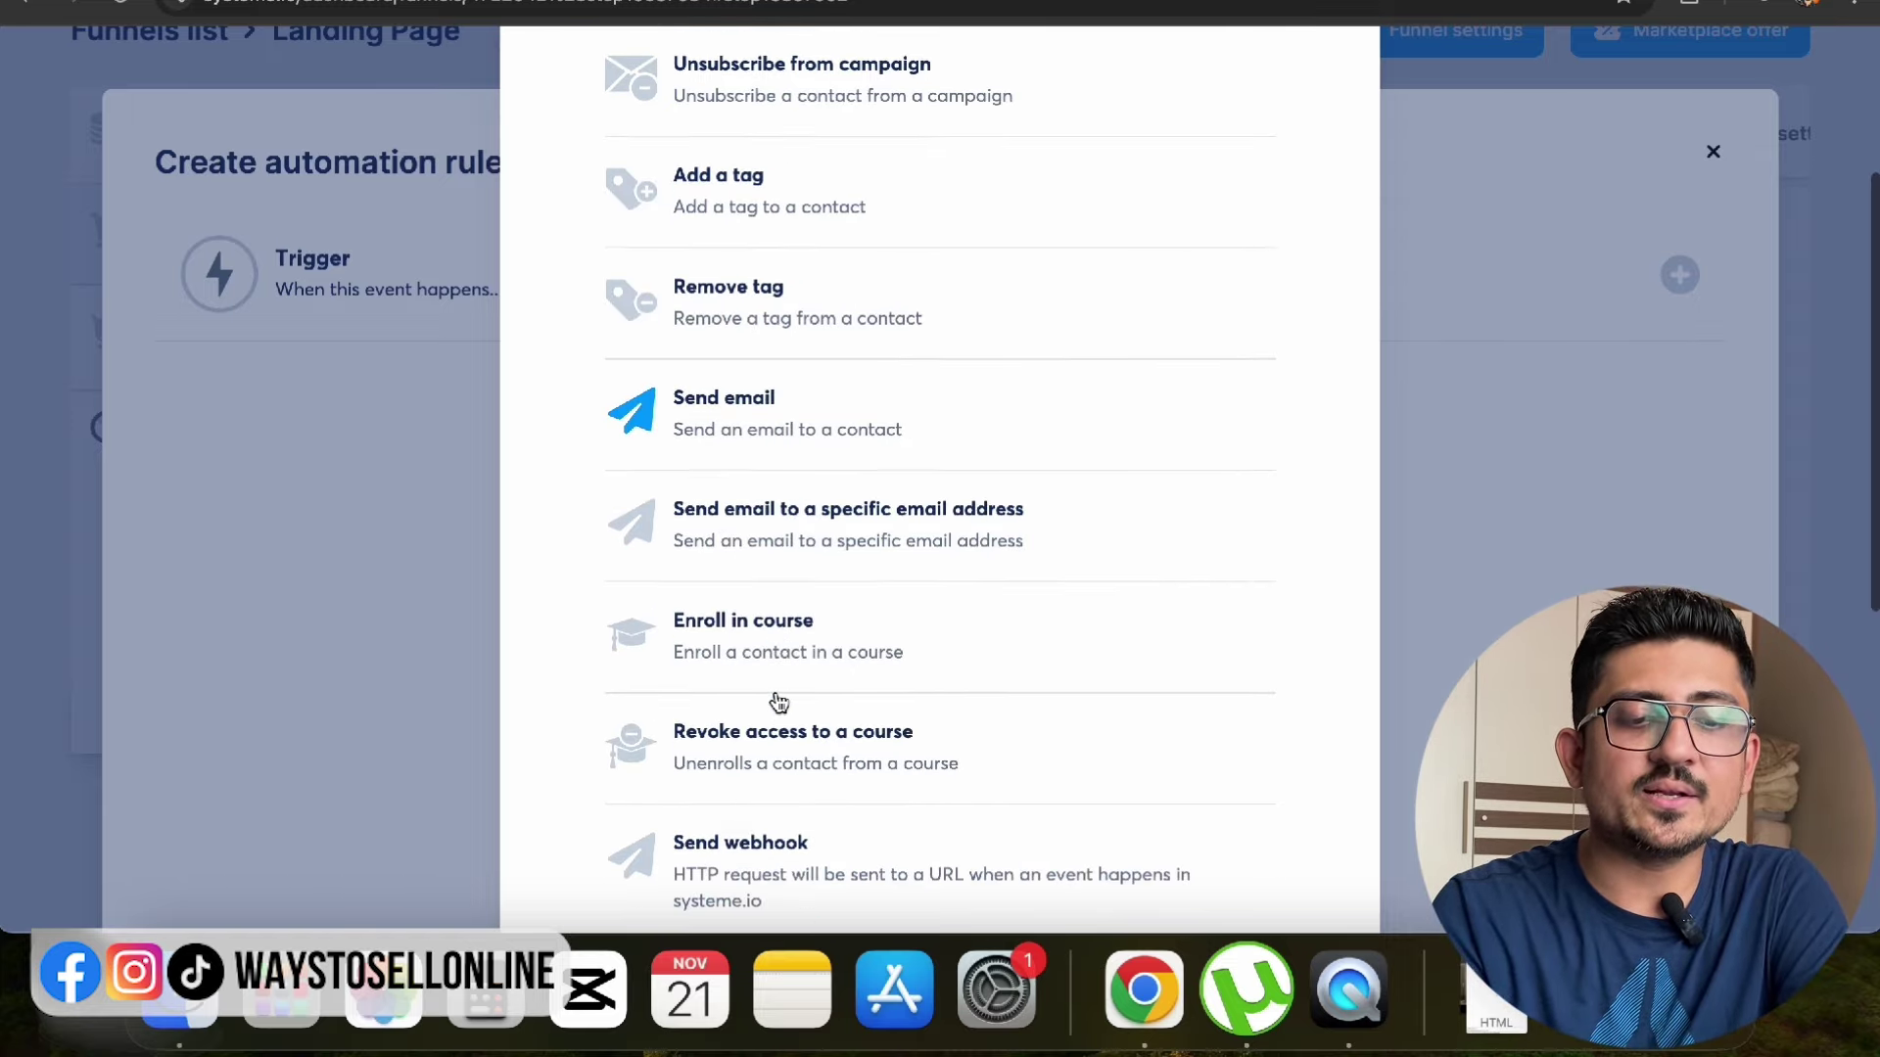
pyautogui.scroll(-5, 812, 648)
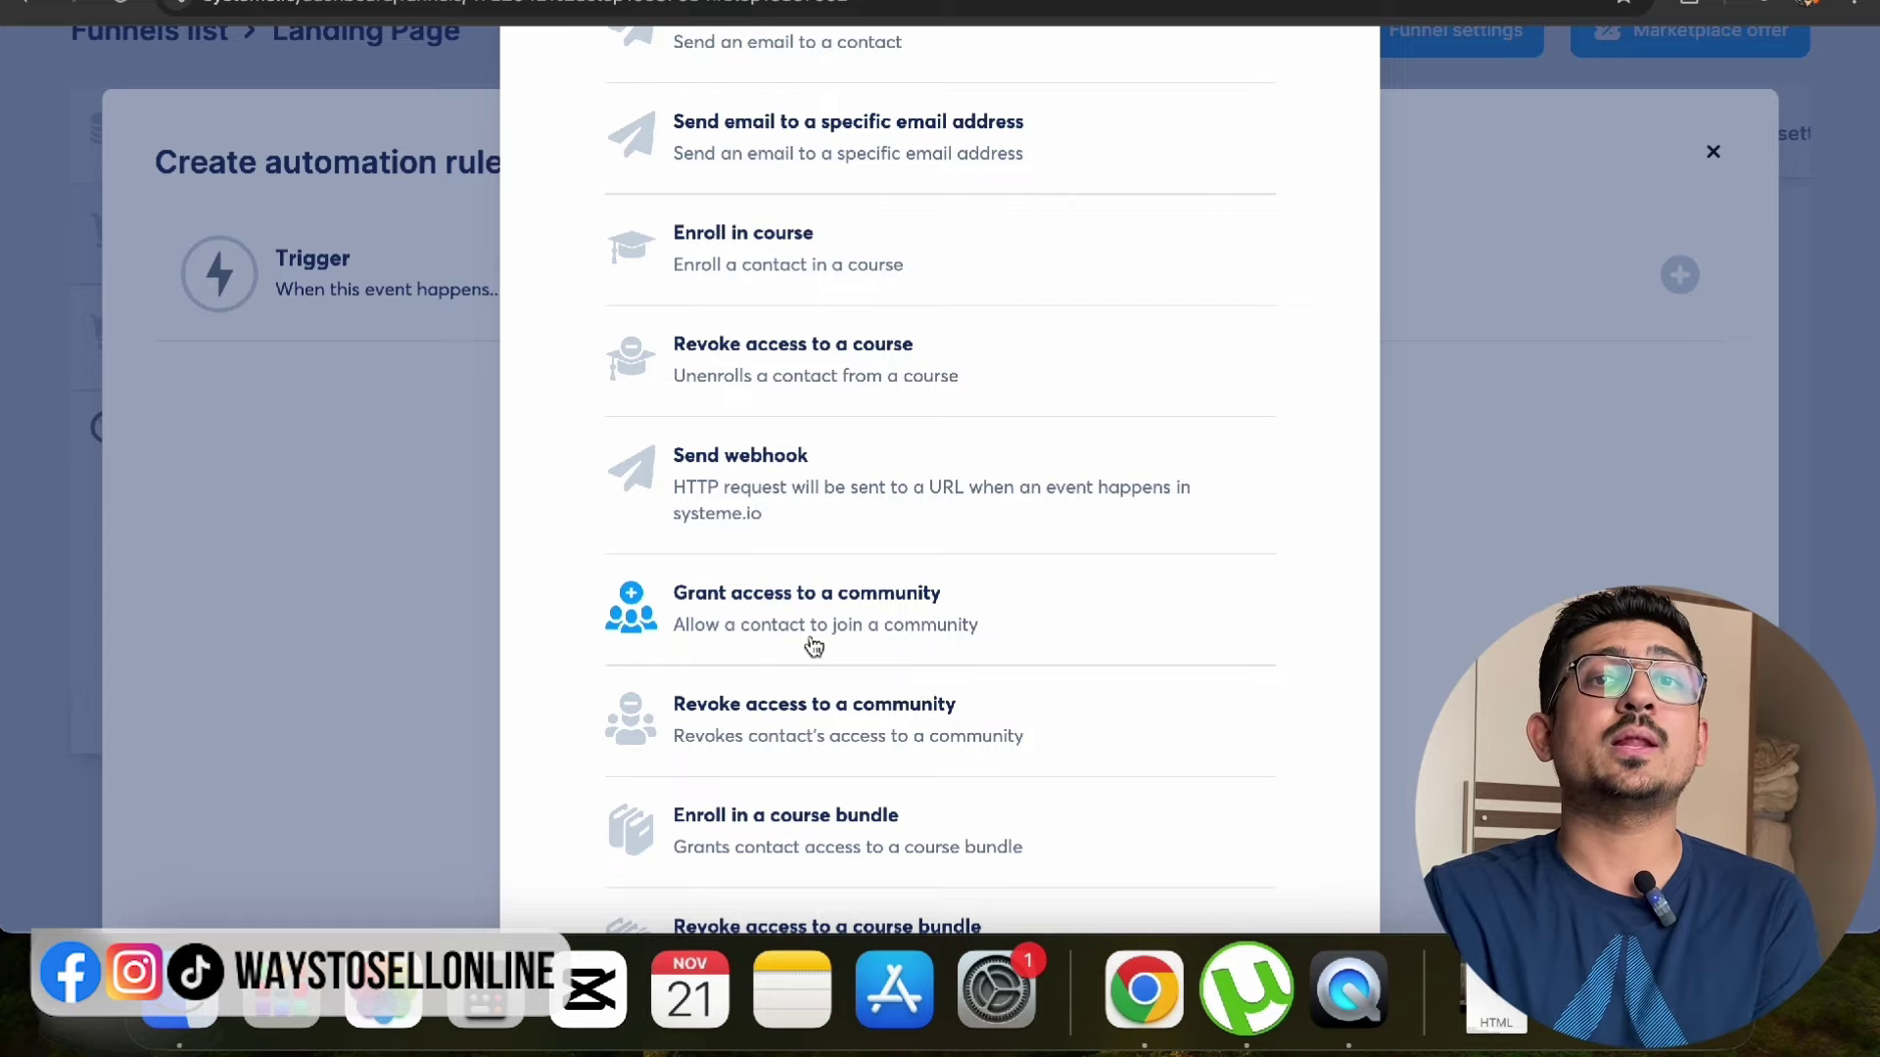
pyautogui.click(1701, 258)
# Step: Open the payment gateways in the account settings and review the available providers, from Stripe and PayPal to cash on delivery
pyautogui.scroll(3, 1699, 259)
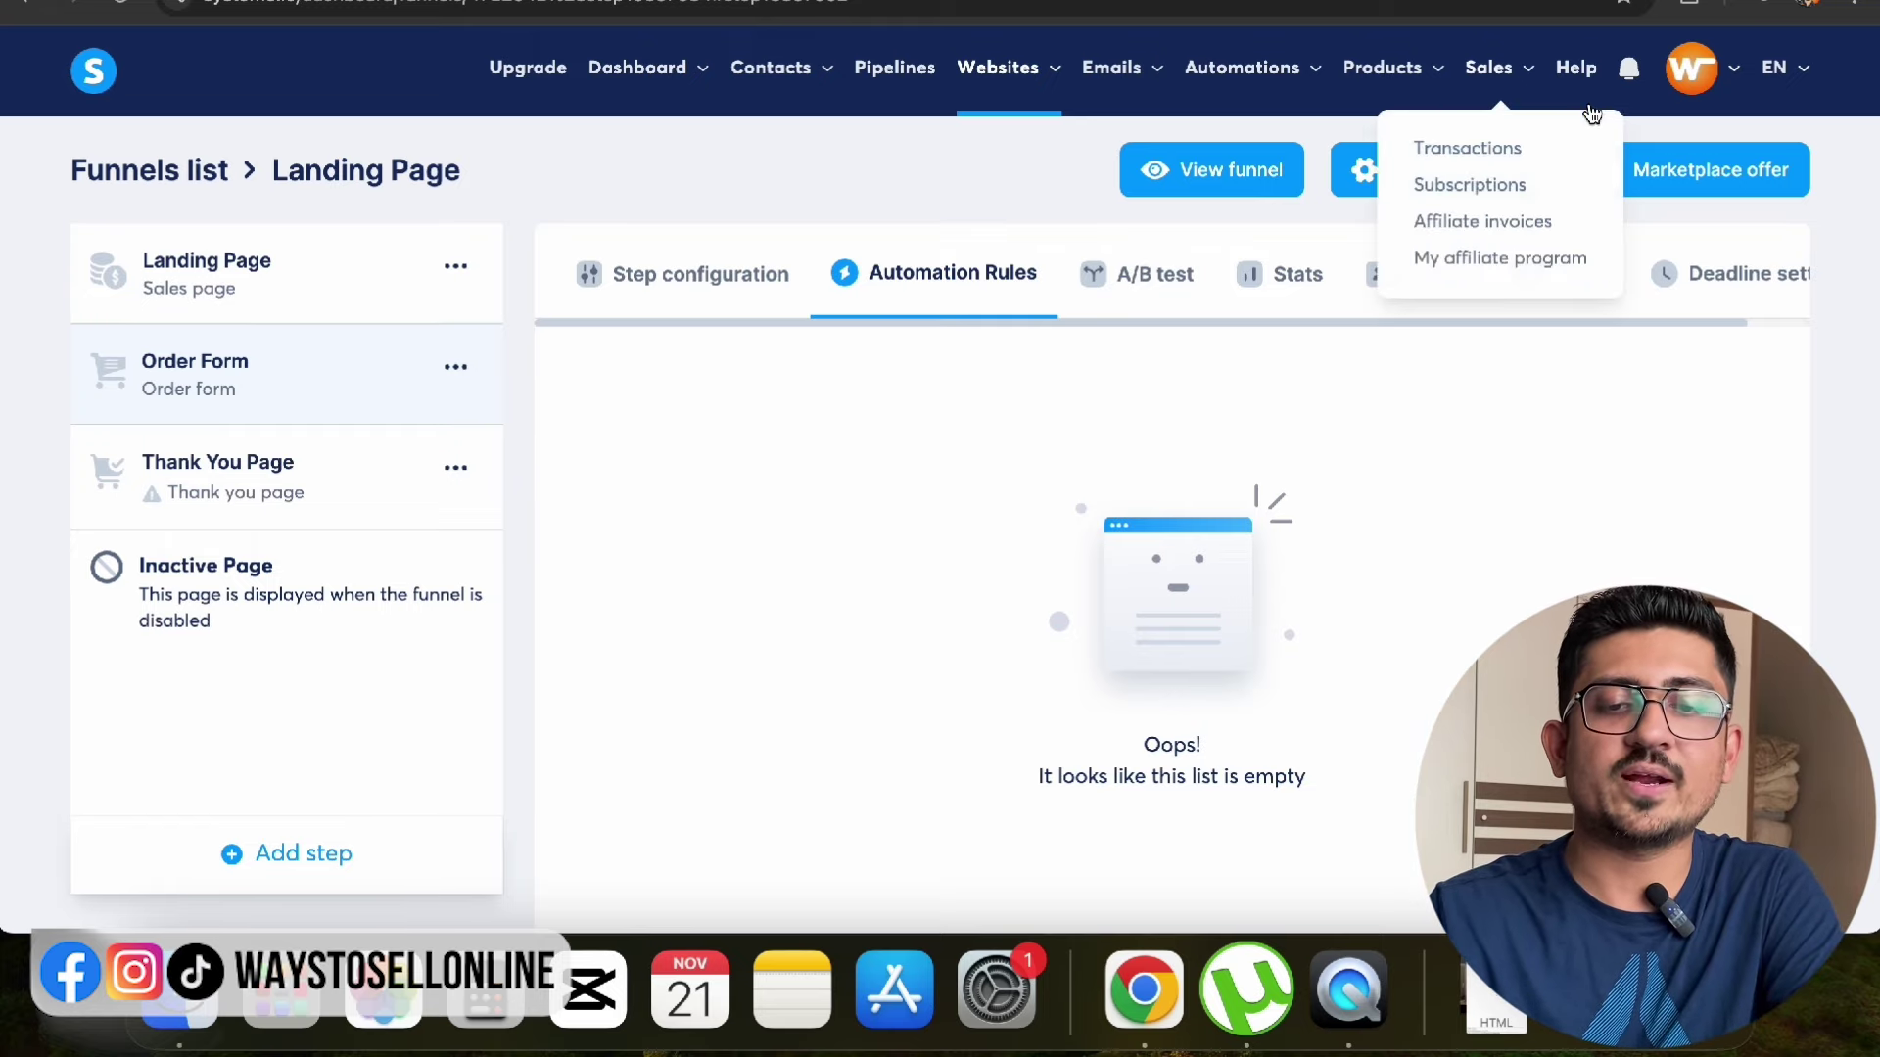
pyautogui.moveTo(1694, 79)
pyautogui.click(1702, 148)
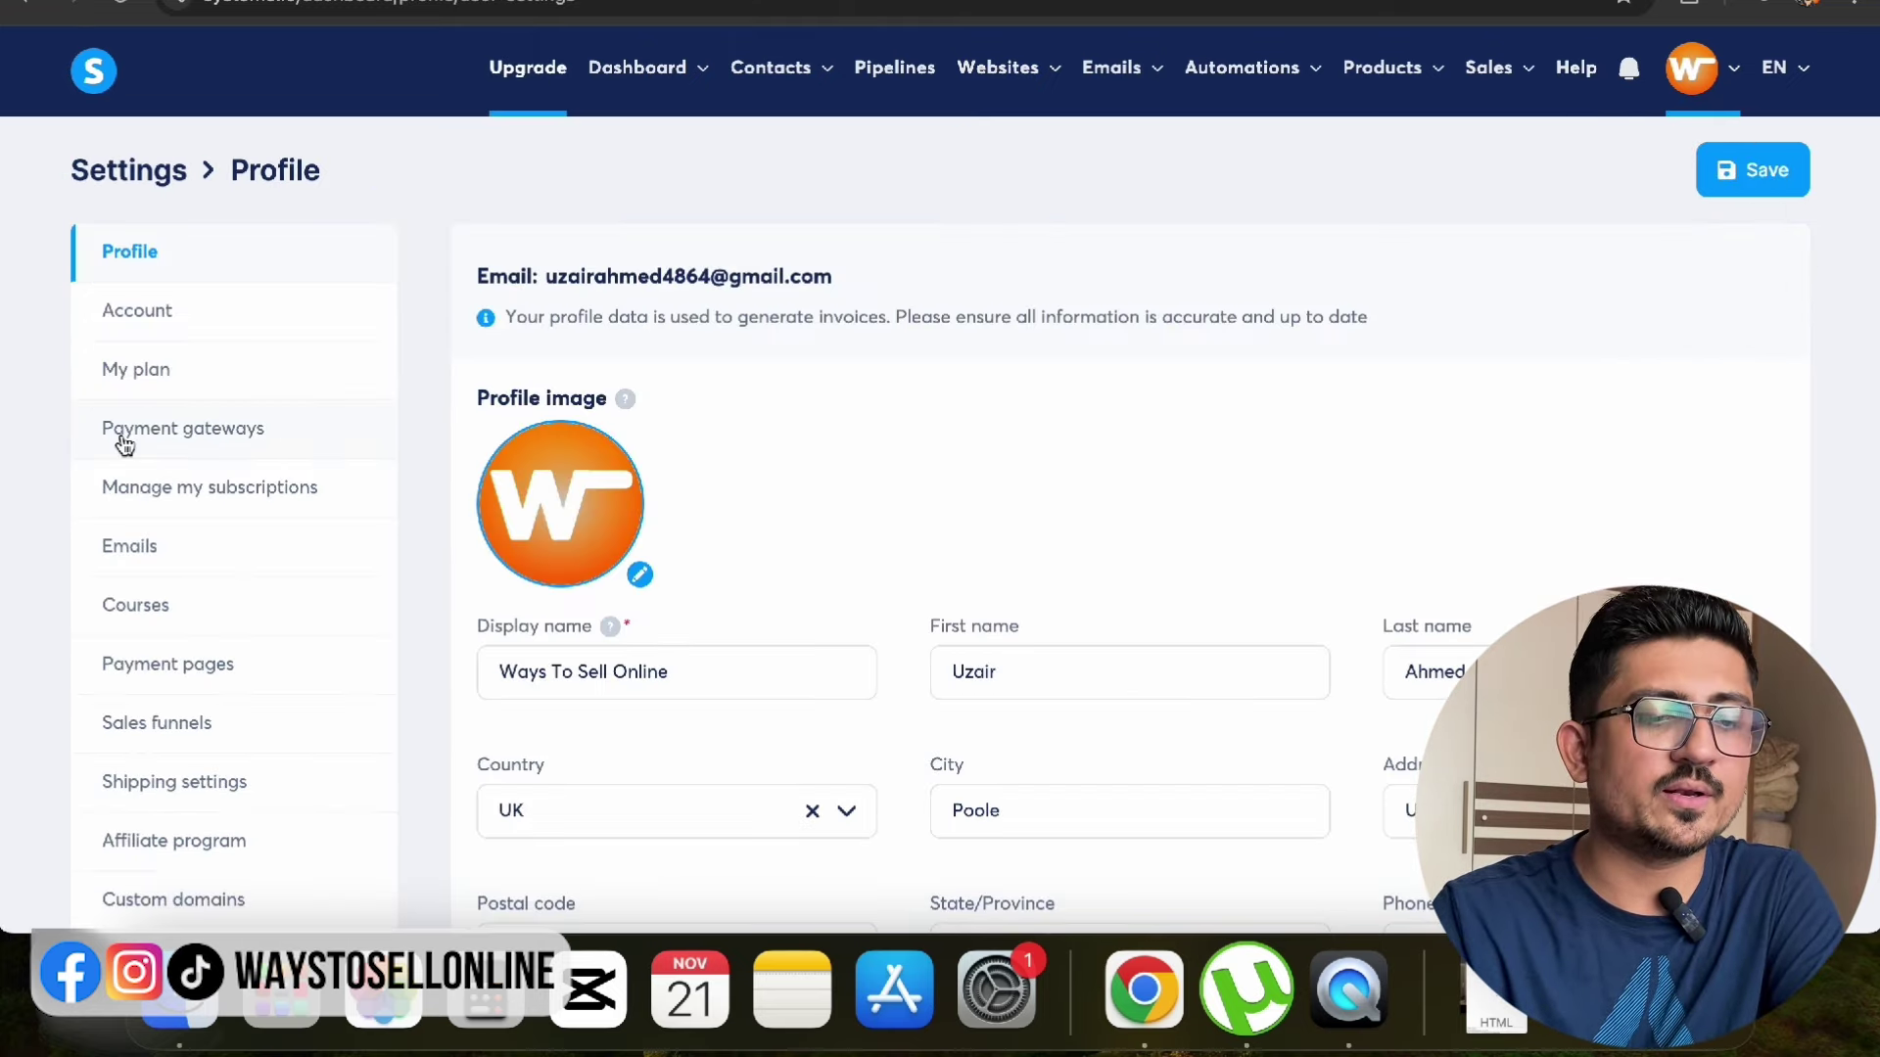
pyautogui.click(152, 440)
pyautogui.scroll(-4, 783, 592)
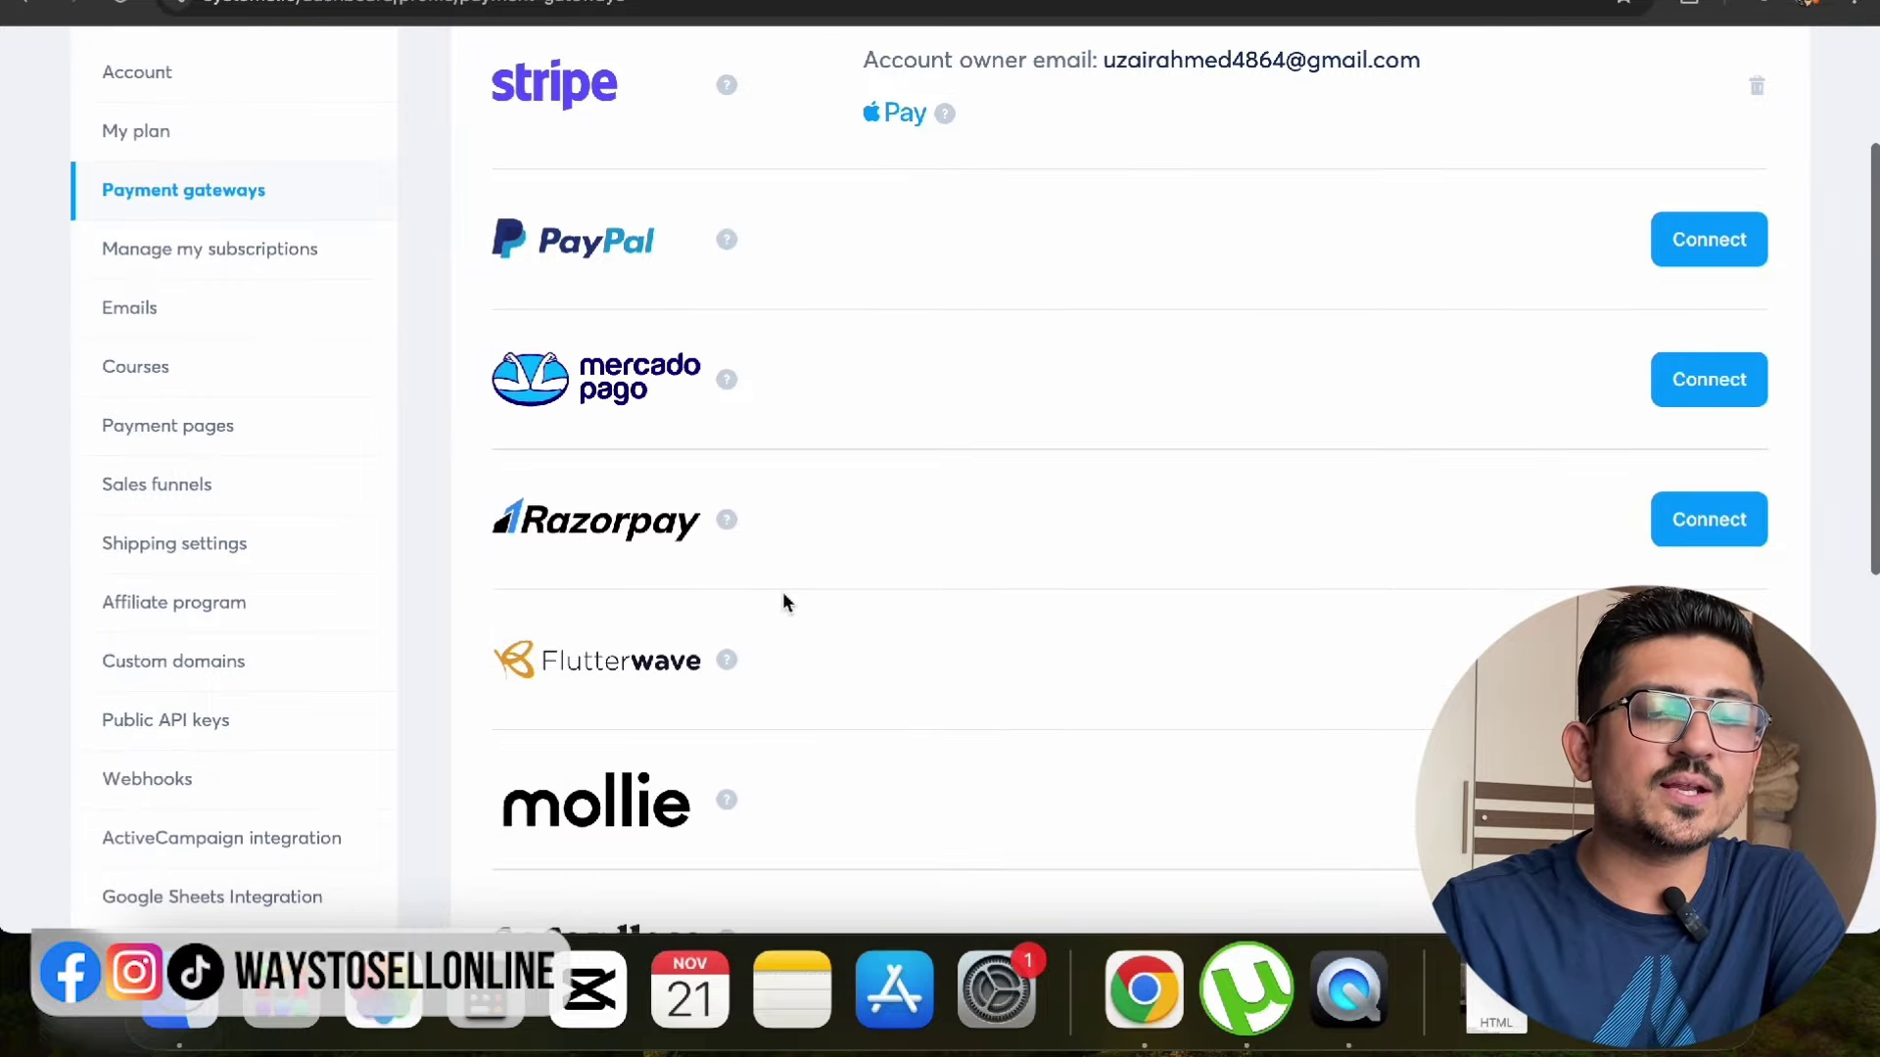
pyautogui.scroll(-4, 616, 290)
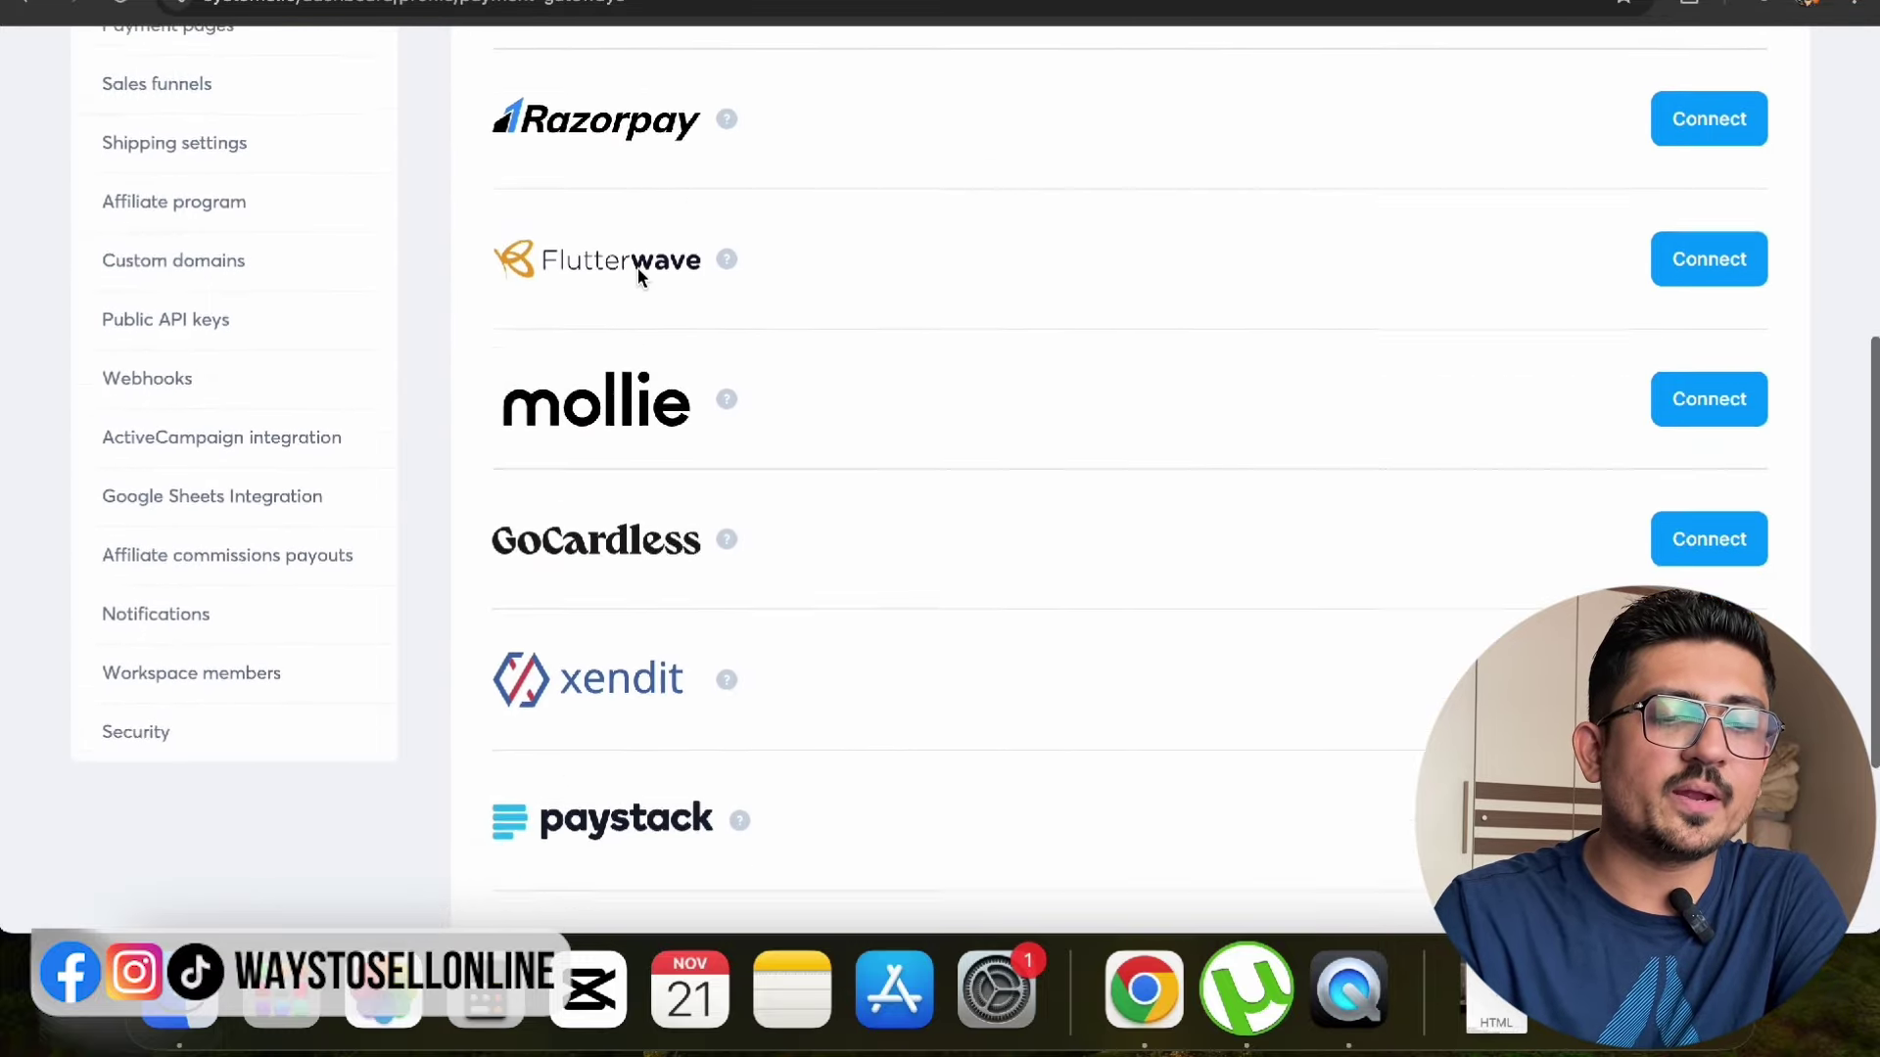
pyautogui.scroll(-3, 613, 424)
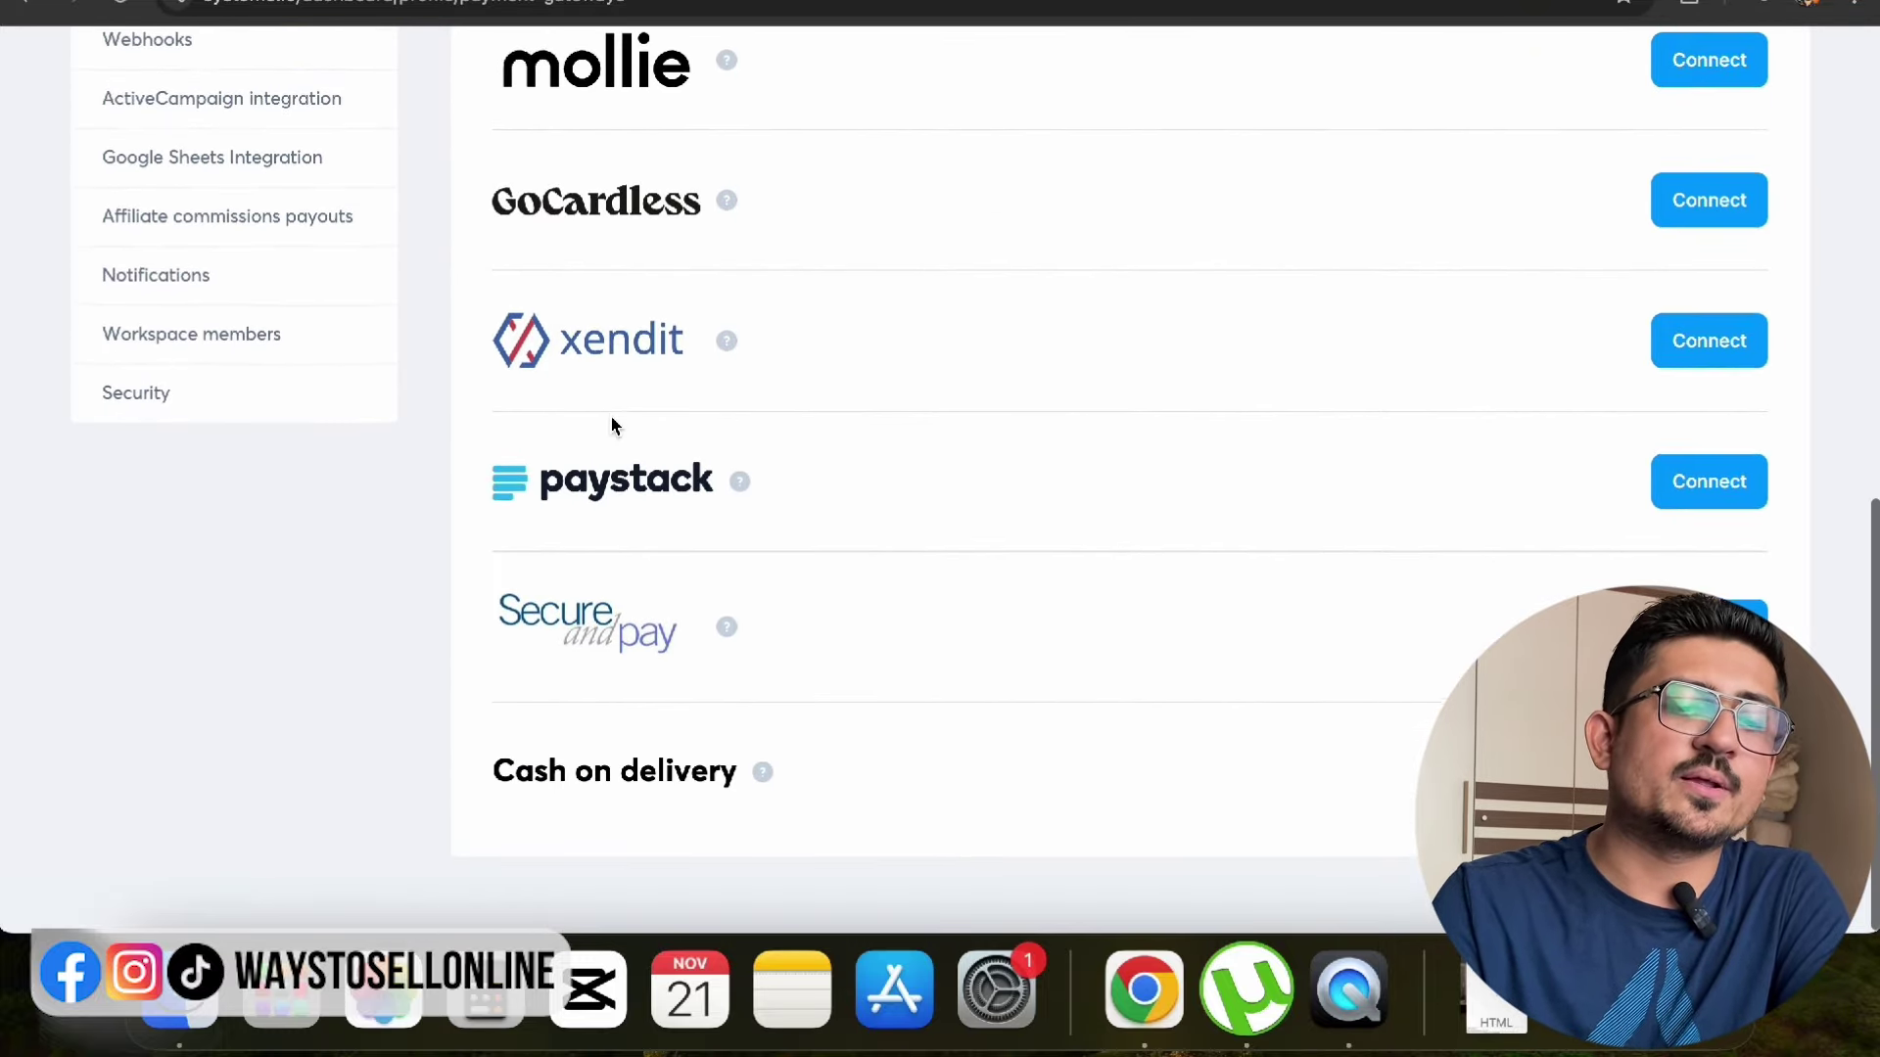